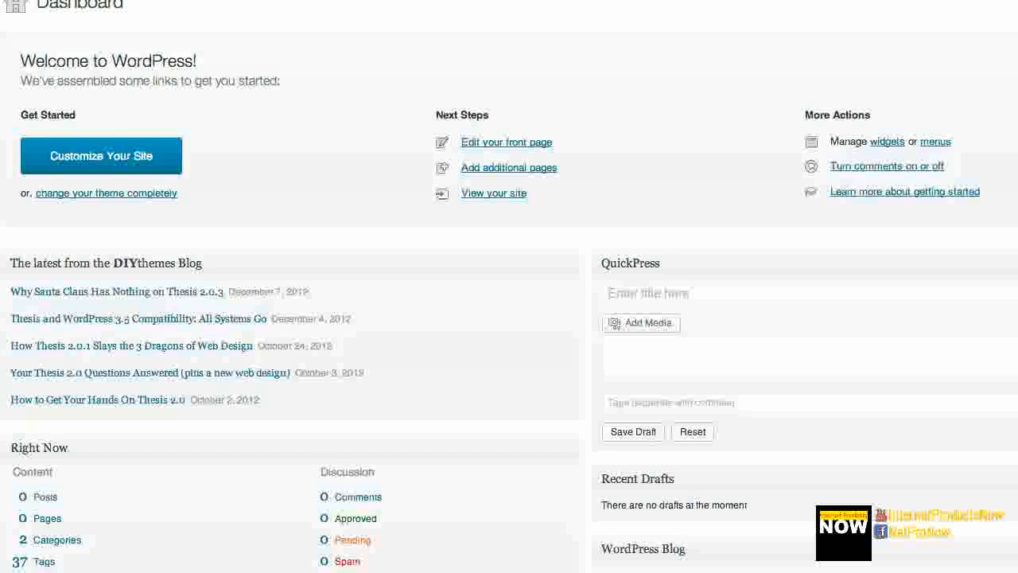
# Add a 1 Column layout at the top of the new post's content builder.
pyautogui.moveTo(0, 85)
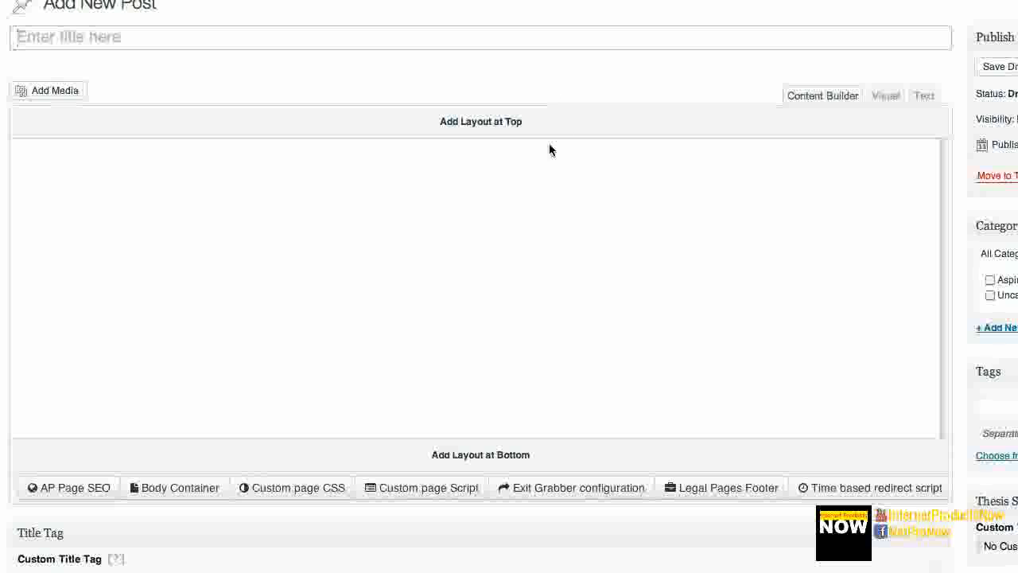
pyautogui.click(487, 125)
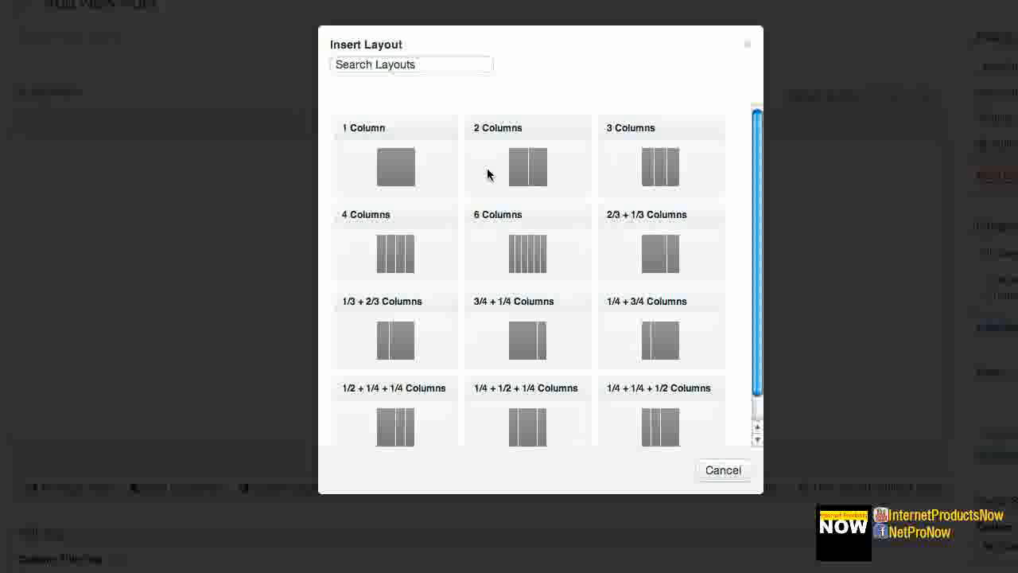
pyautogui.click(450, 178)
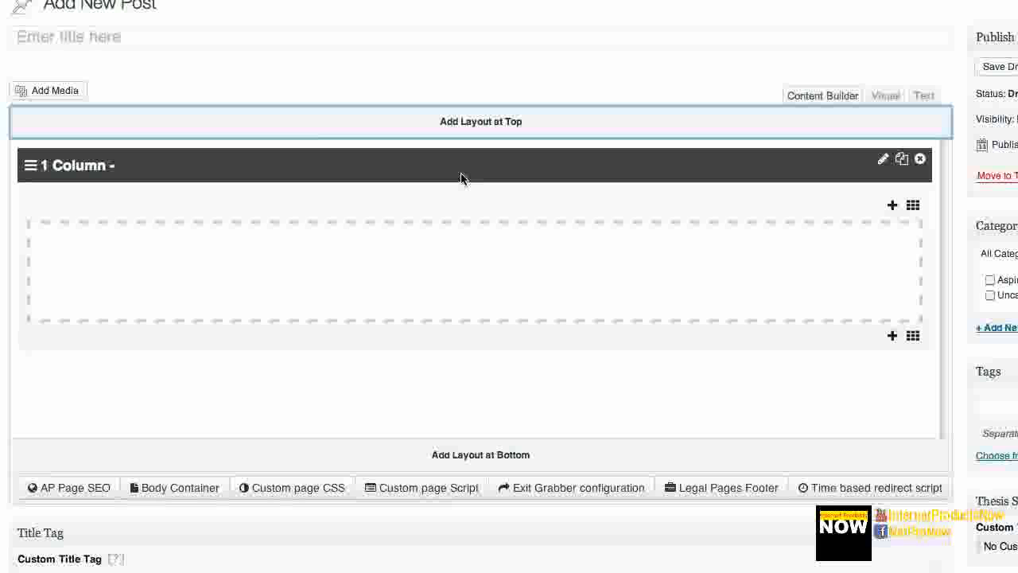
# Find the Rich Text Editor widget by searching for "rich" and insert it into the 1 Column layout.
pyautogui.click(892, 207)
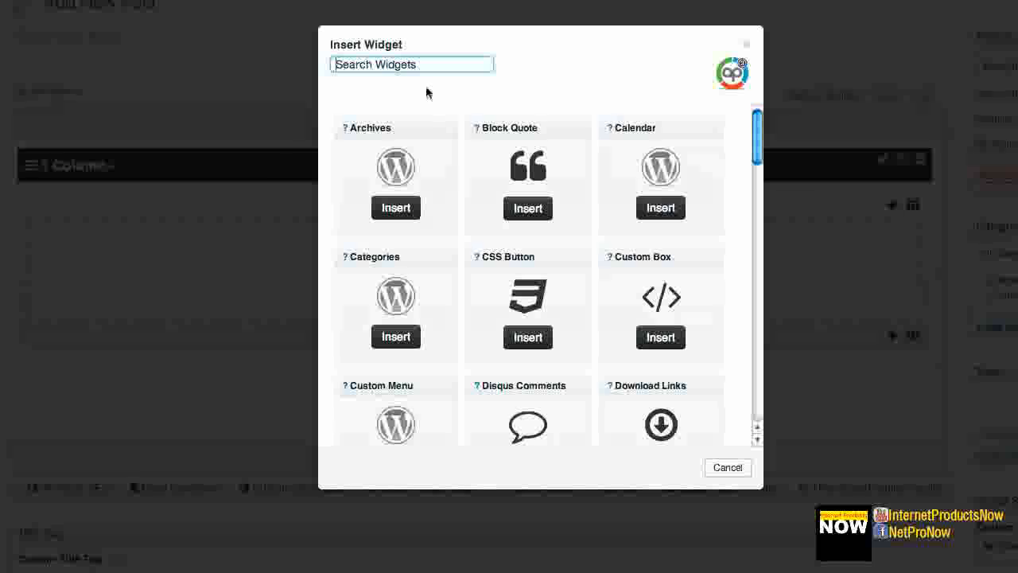
pyautogui.write('rich')
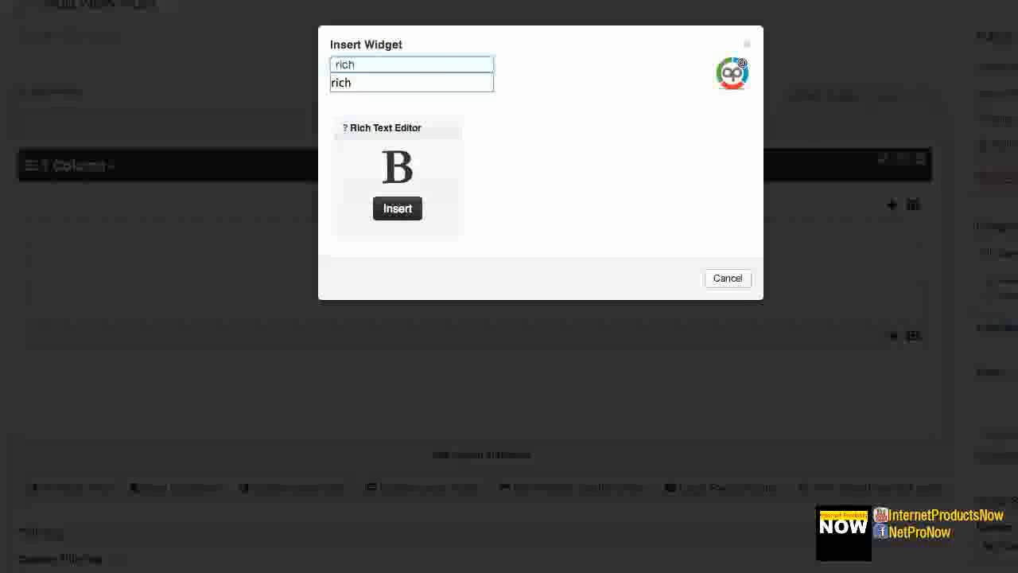
pyautogui.click(397, 209)
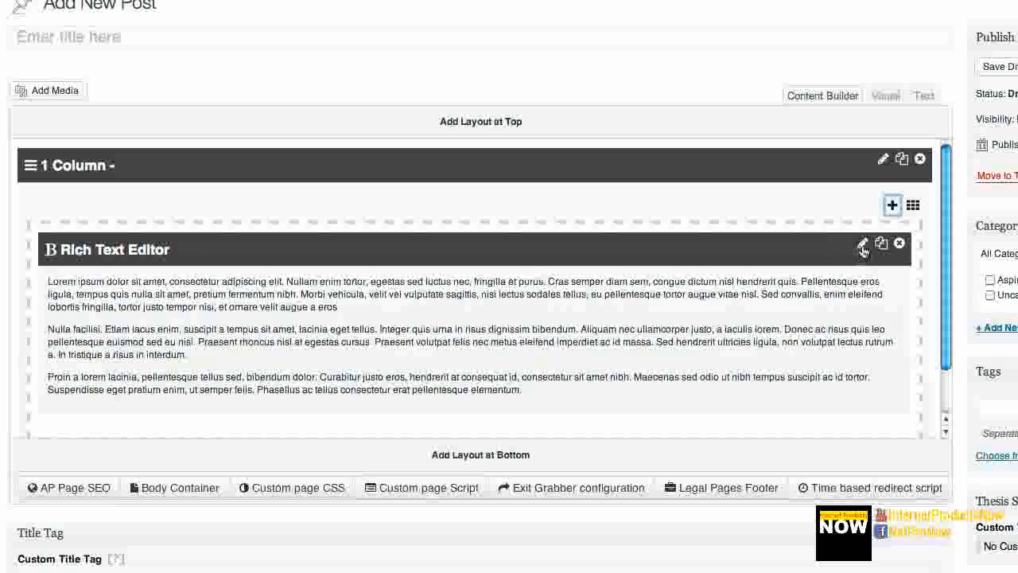
# Open the Rich Text Editor widget's content for editing, select all the placeholder paragraphs, and save the dialog.
pyautogui.click(863, 248)
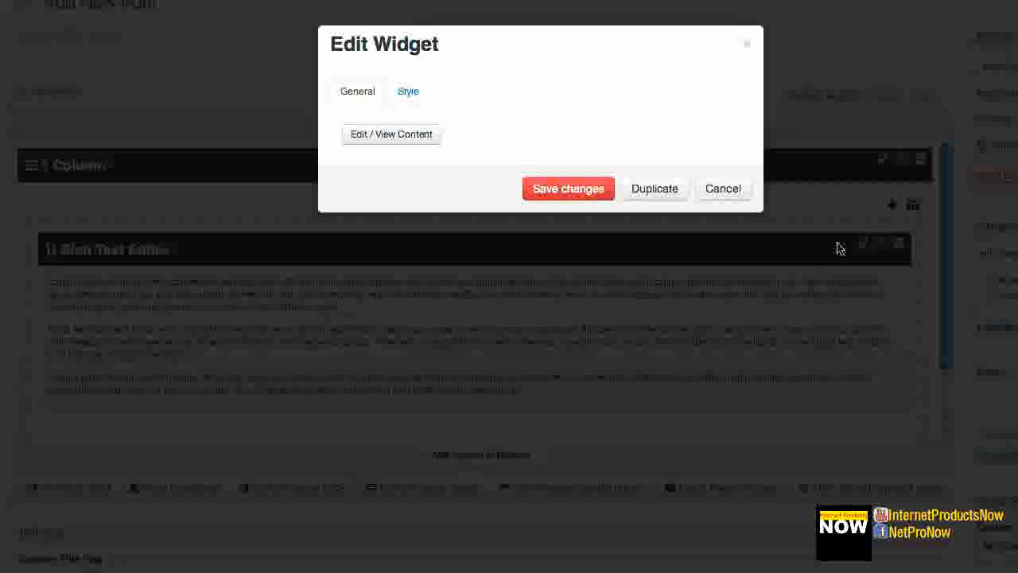
pyautogui.click(395, 137)
pyautogui.moveTo(432, 352); pyautogui.dragTo(241, 157)
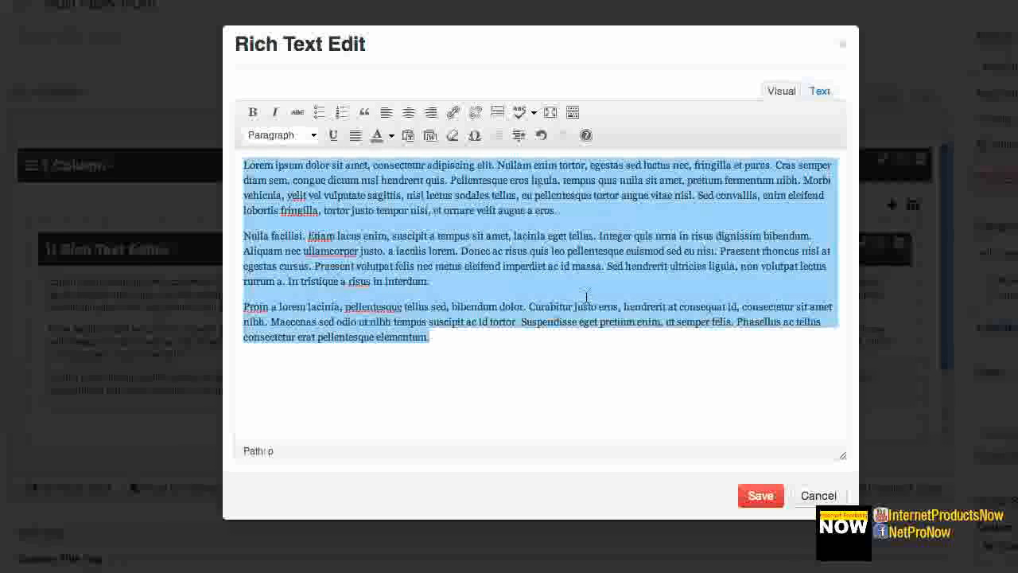
pyautogui.click(760, 496)
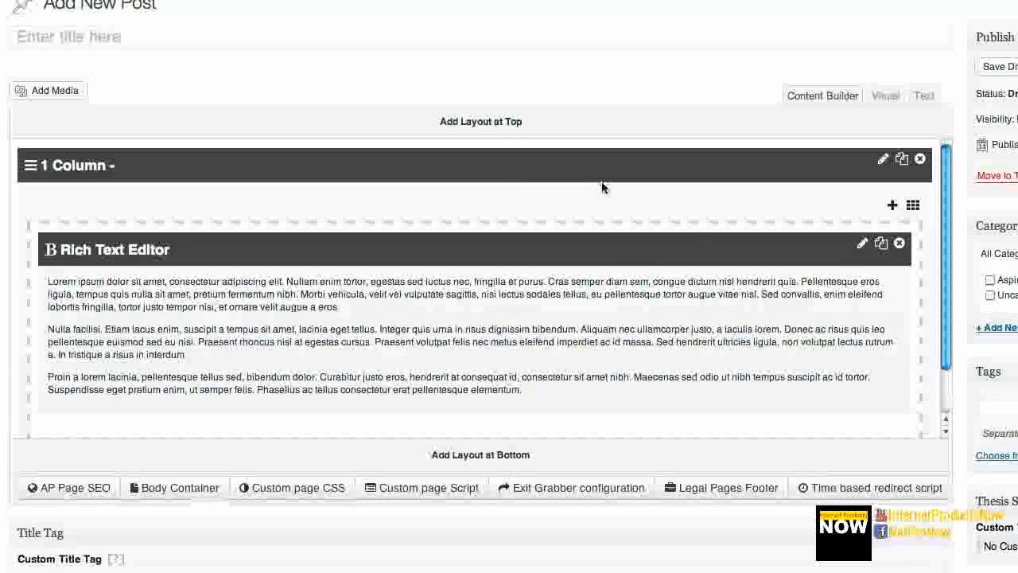
# Add a 2 Columns layout below the text section, filtering the available layouts by "2".
pyautogui.scroll(-1, 415, 294)
pyautogui.scroll(-3, 415, 294)
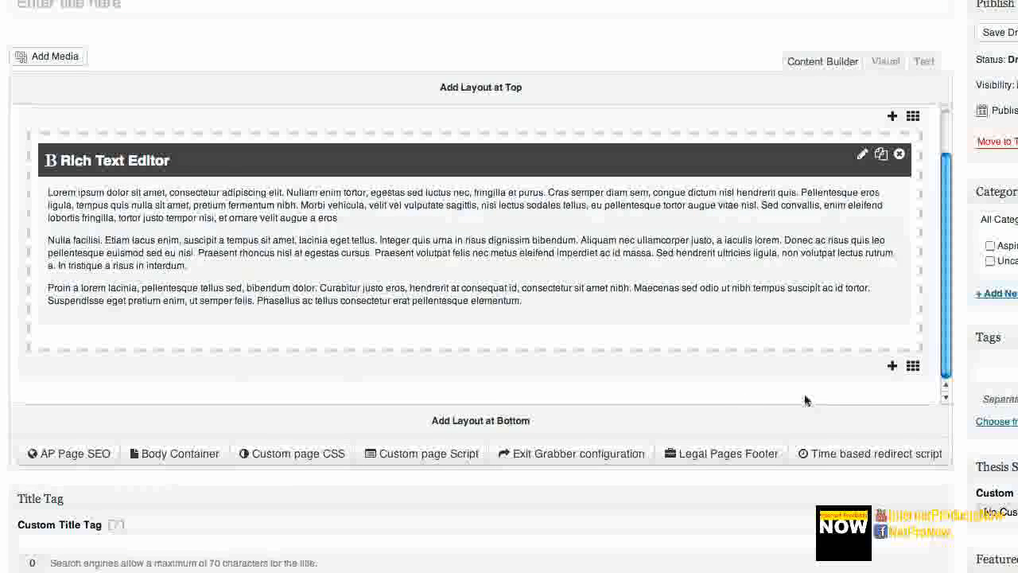
pyautogui.click(504, 428)
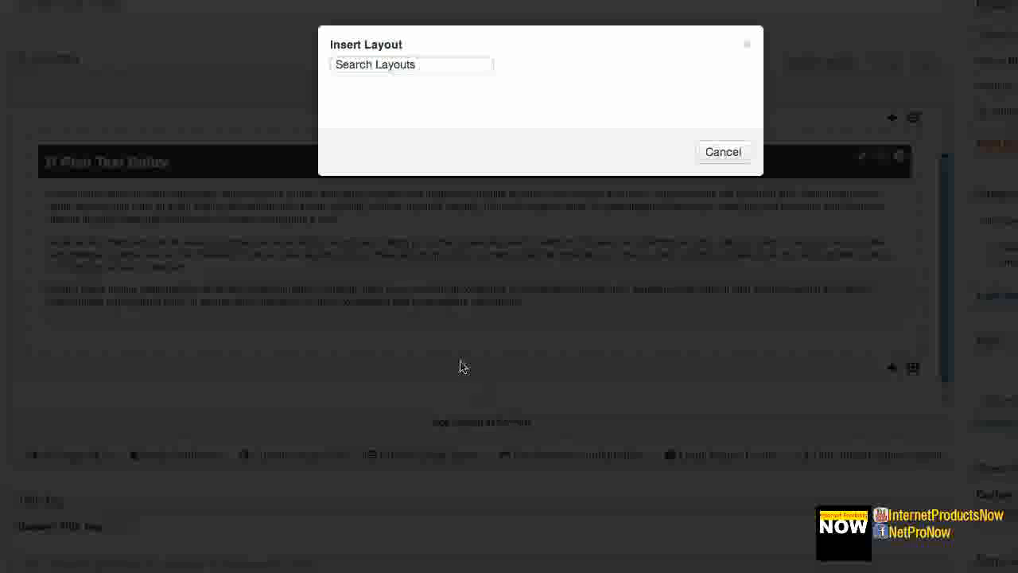
pyautogui.click(399, 69)
pyautogui.write('w')
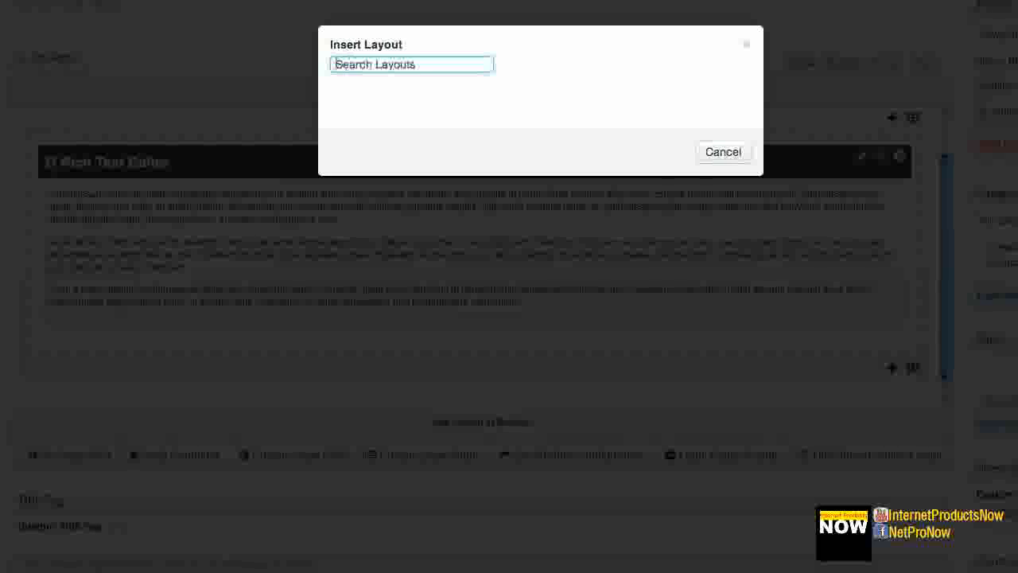
pyautogui.write('2')
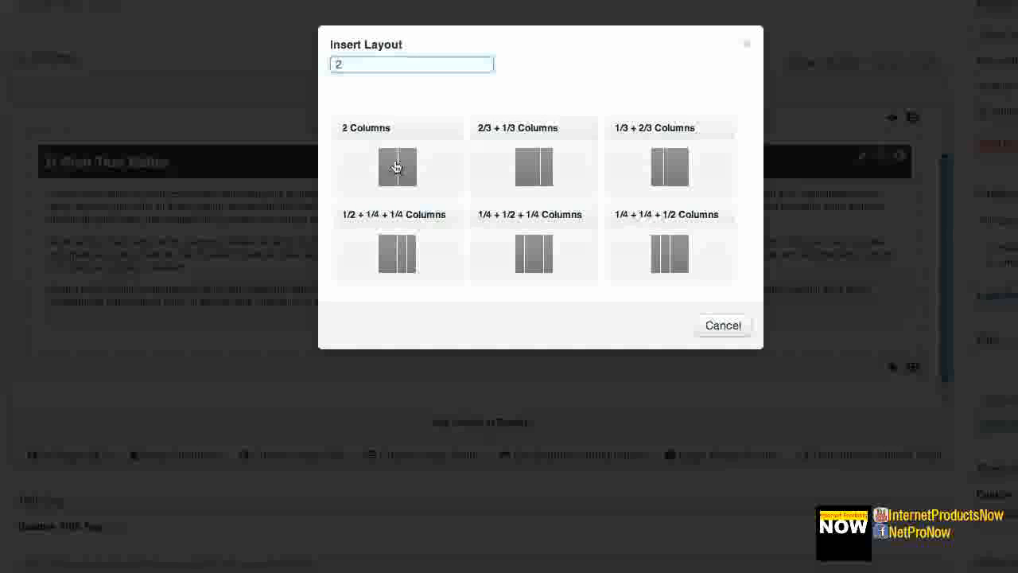
pyautogui.click(398, 168)
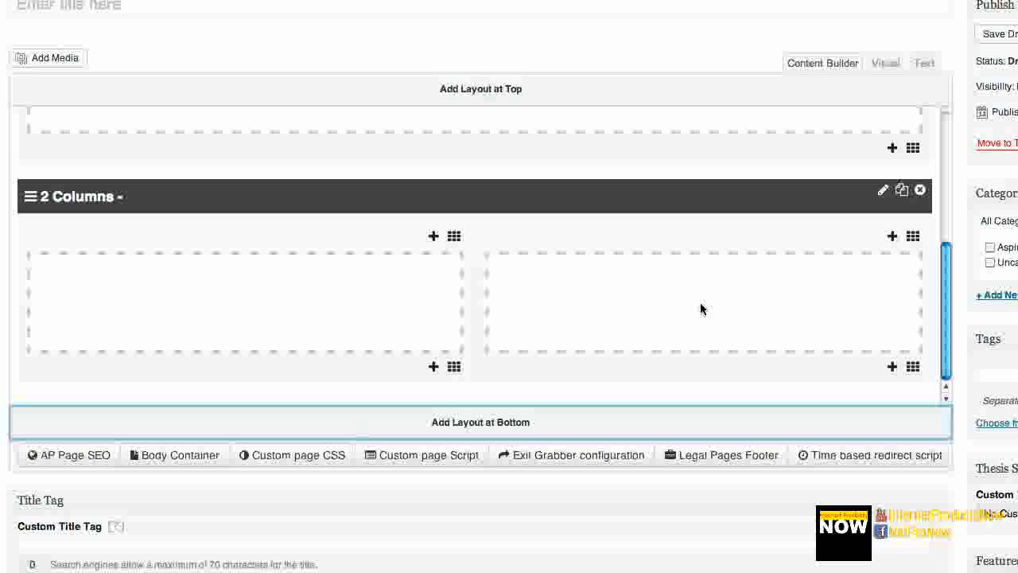
# Find the Video widget by searching for "vid" and insert it into the left column of the 2 Columns layout.
pyautogui.click(434, 239)
pyautogui.write('rich')
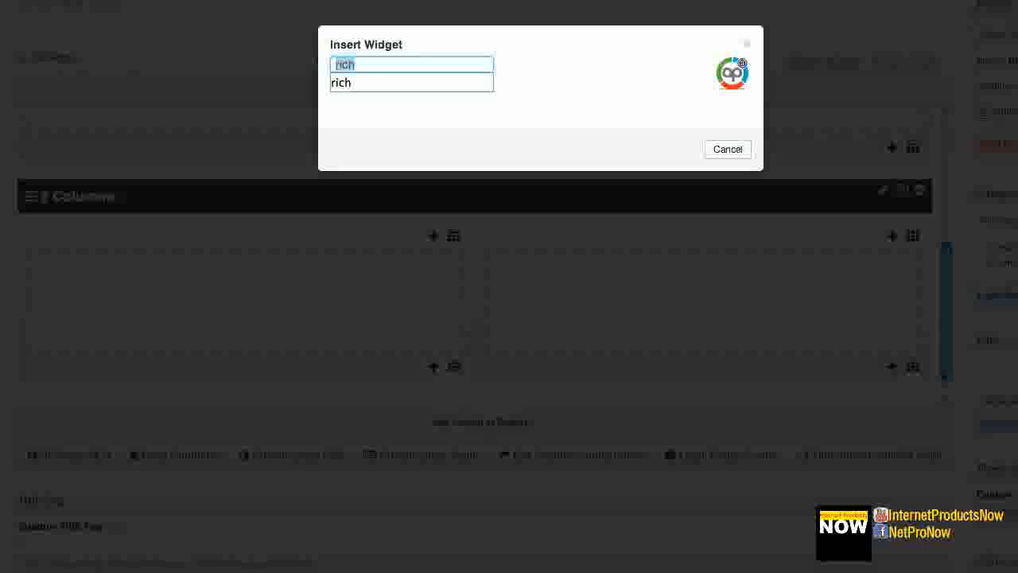
pyautogui.write('vid')
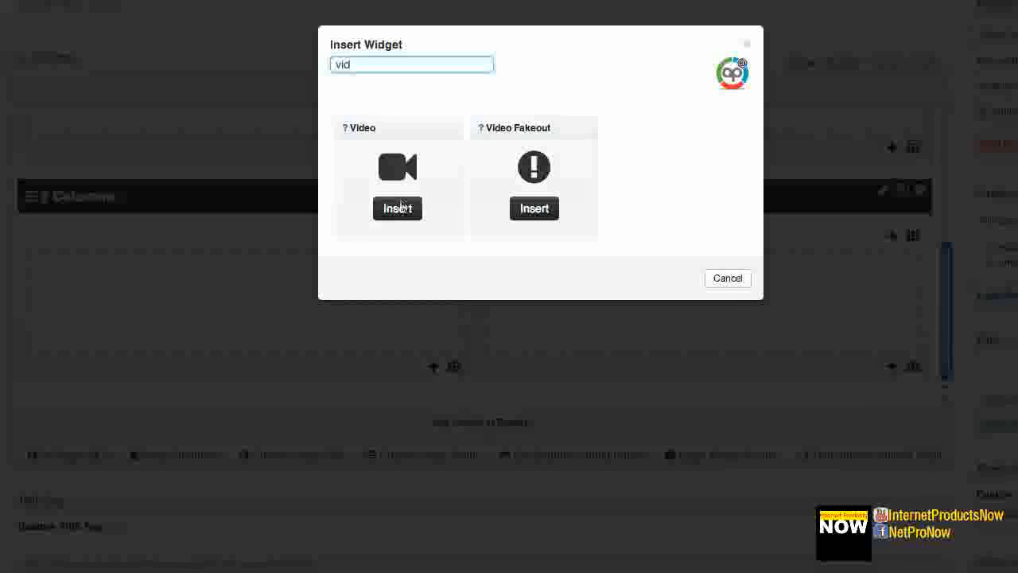
pyautogui.click(399, 209)
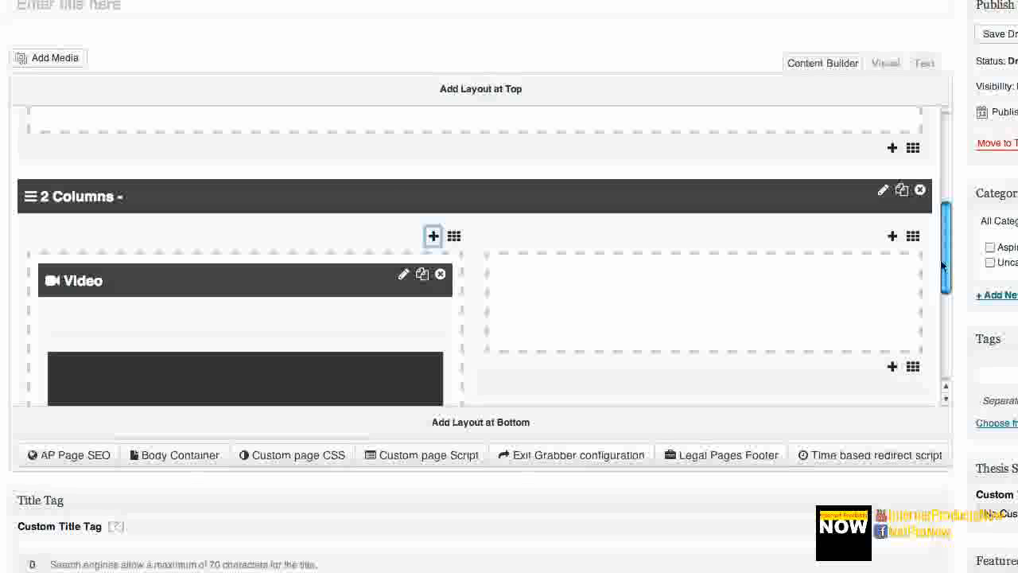
# Find the Optin Form widget by searching for "opt" and insert it into the right column beside the video.
pyautogui.click(891, 236)
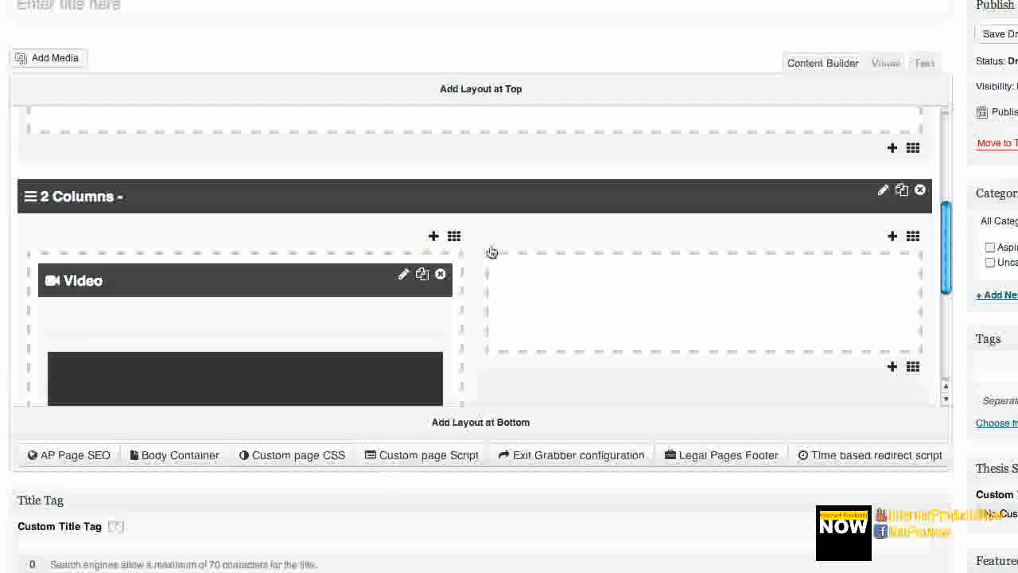
pyautogui.moveTo(365, 65); pyautogui.dragTo(320, 66)
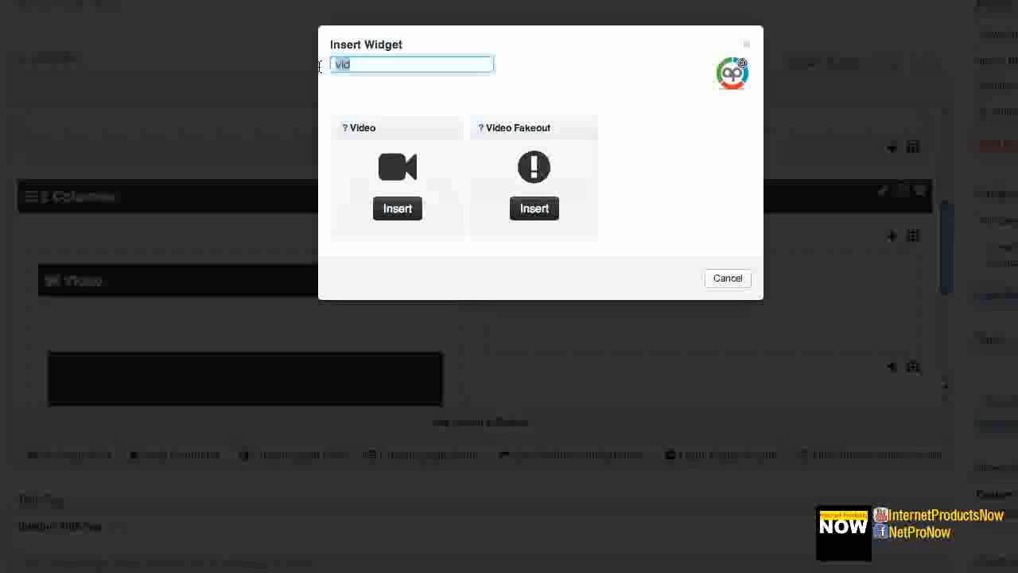
pyautogui.write('otin')
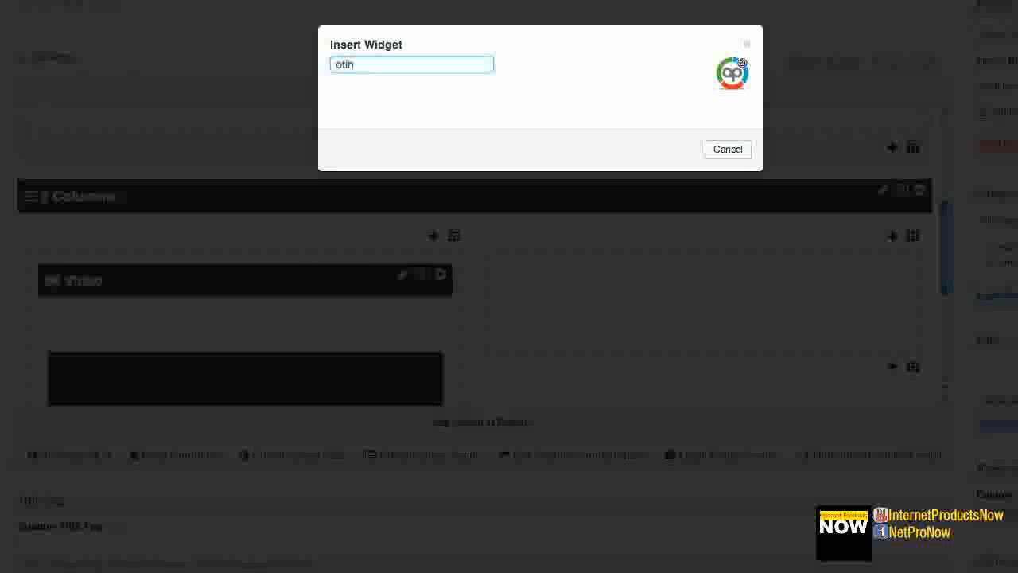
pyautogui.press('BackSpace')
pyautogui.press('BackSpace')
pyautogui.press('BackSpace')
pyautogui.write('pt')
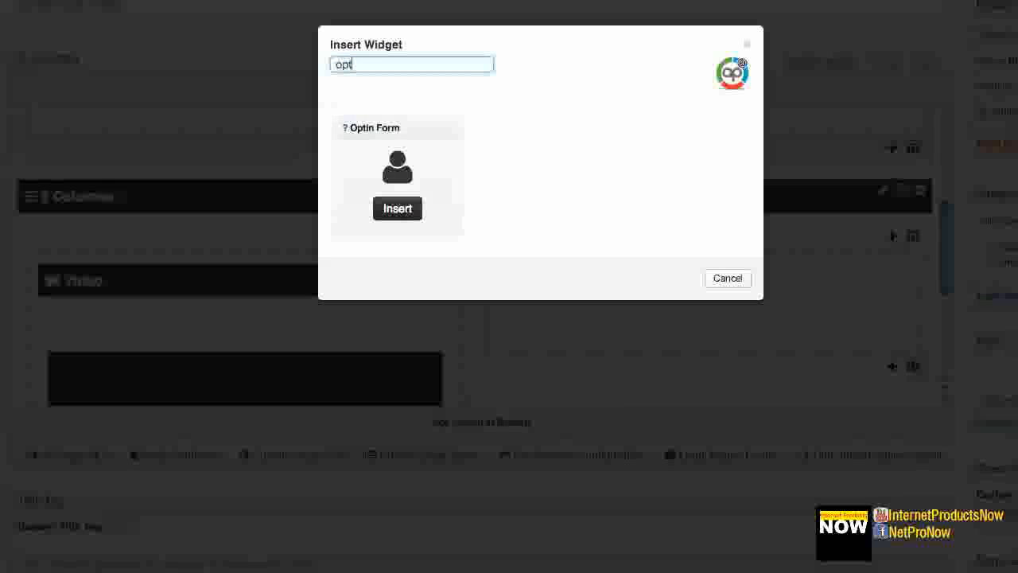
pyautogui.click(403, 218)
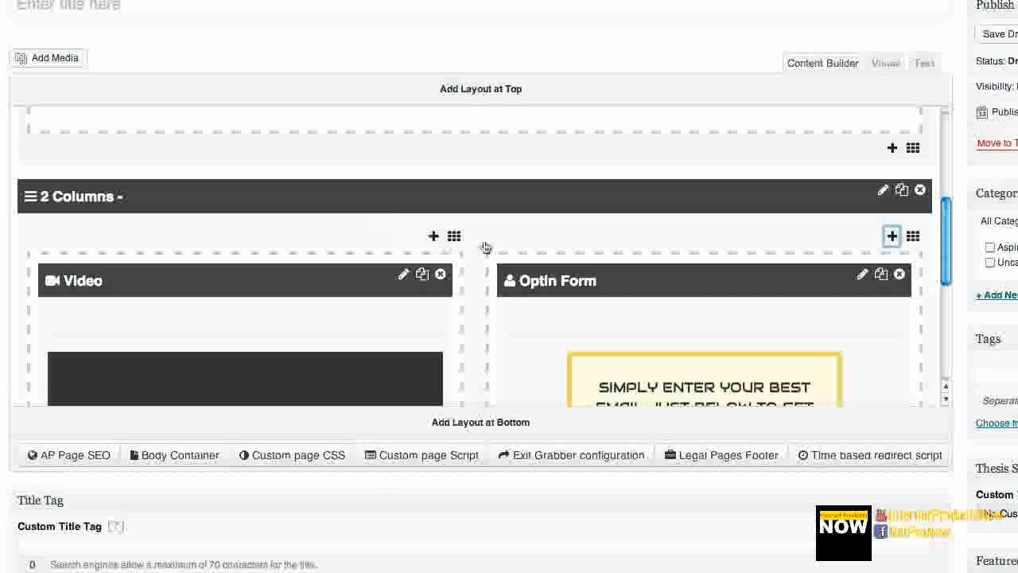
# Add a 1 Column layout below the video and optin form section, filtering the available layouts by "1".
pyautogui.scroll(-5, 701, 307)
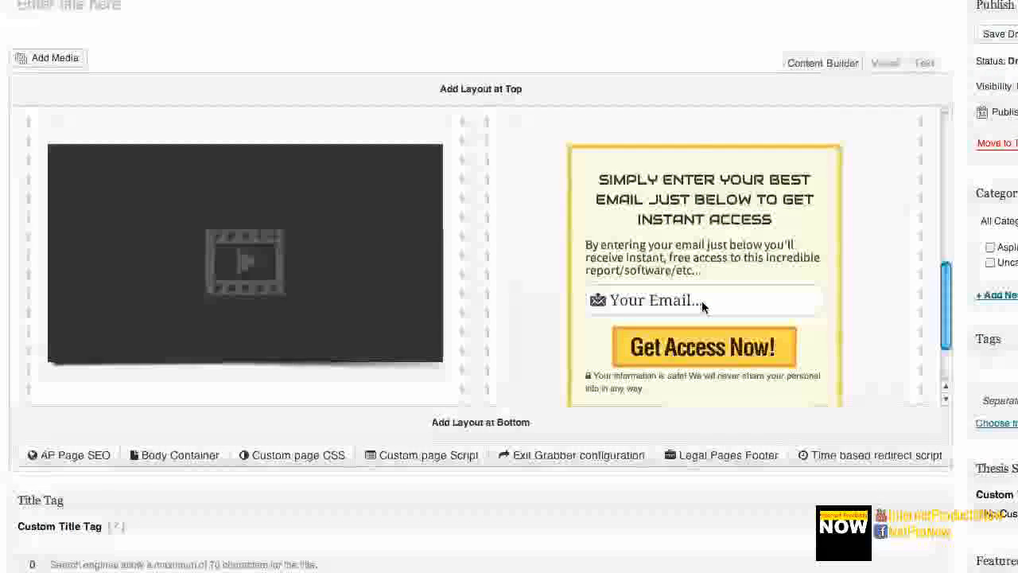
pyautogui.scroll(-4, 701, 300)
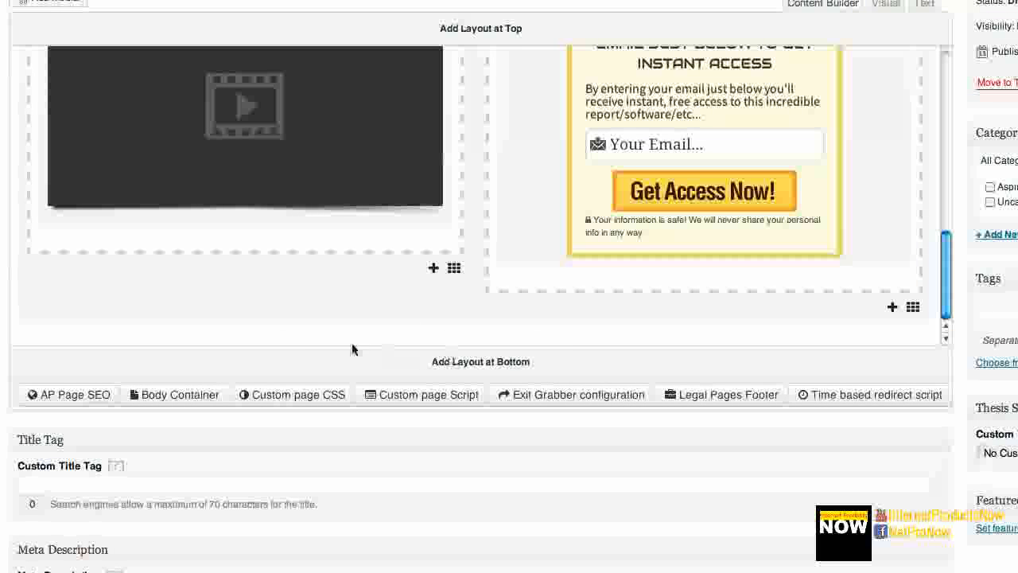
pyautogui.scroll(3, 472, 255)
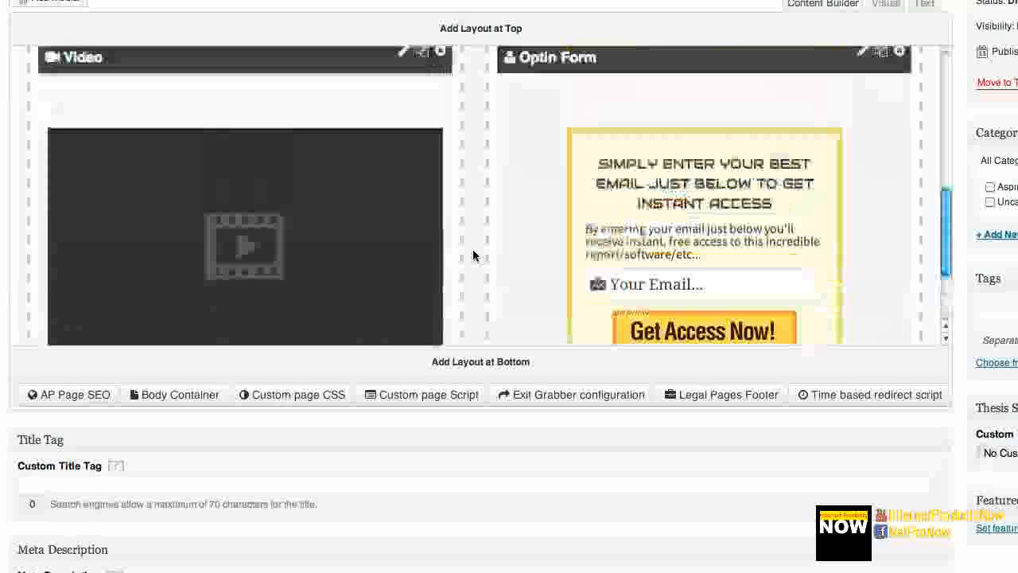
pyautogui.scroll(2, 472, 255)
pyautogui.scroll(-4, 473, 254)
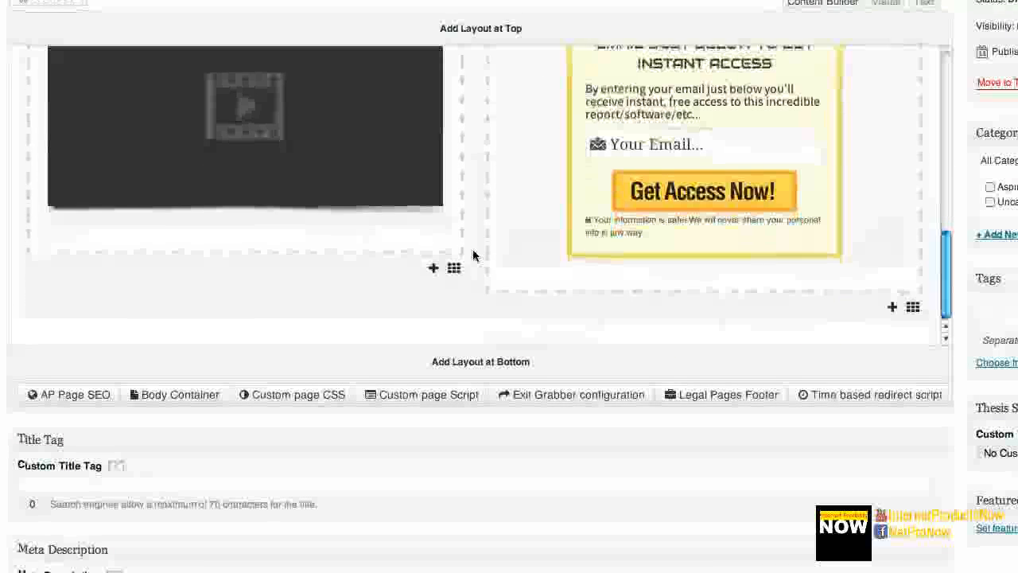
pyautogui.scroll(-1, 479, 295)
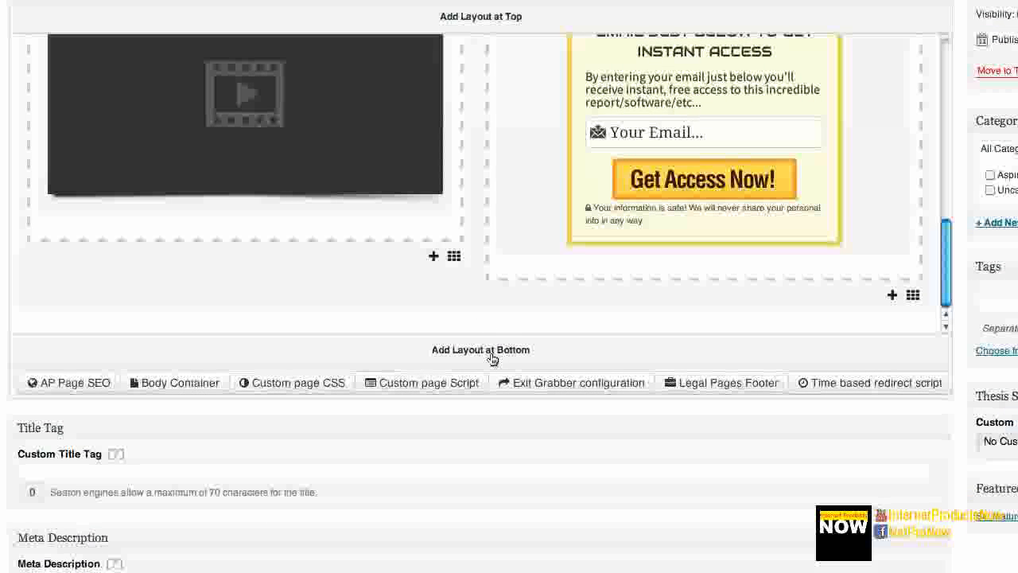
pyautogui.click(511, 355)
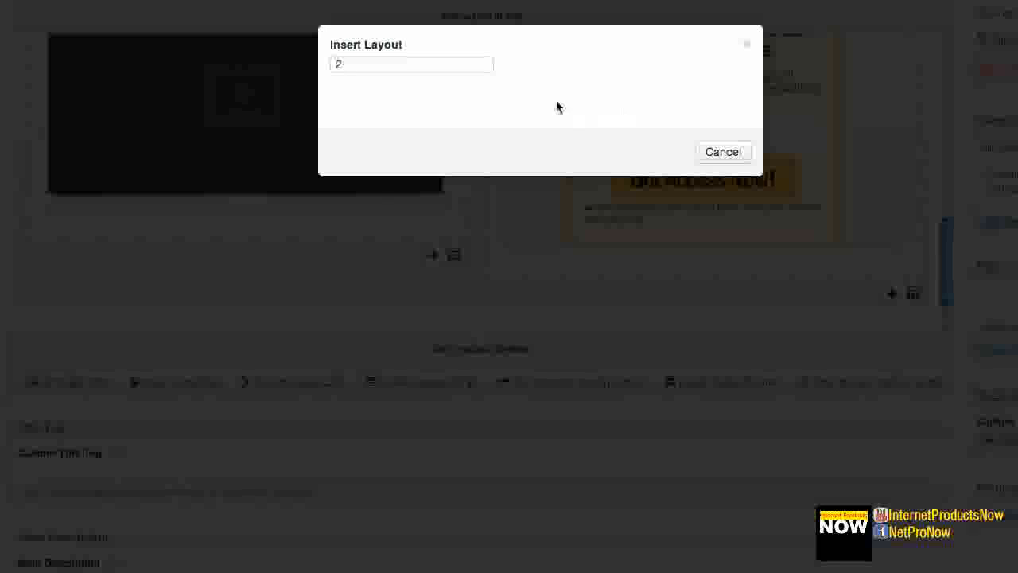
pyautogui.moveTo(366, 65); pyautogui.dragTo(325, 66)
pyautogui.write('1')
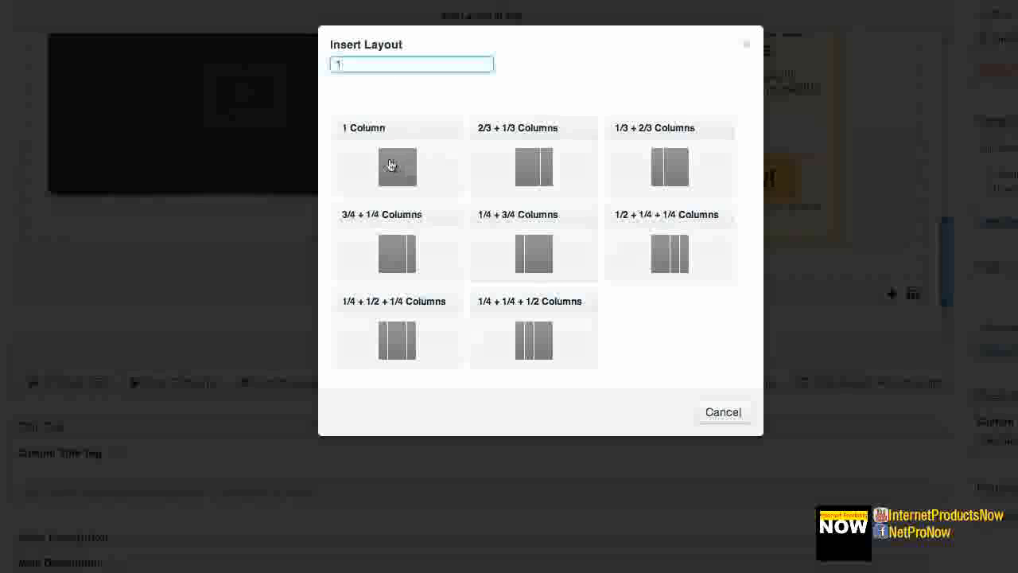
pyautogui.click(421, 168)
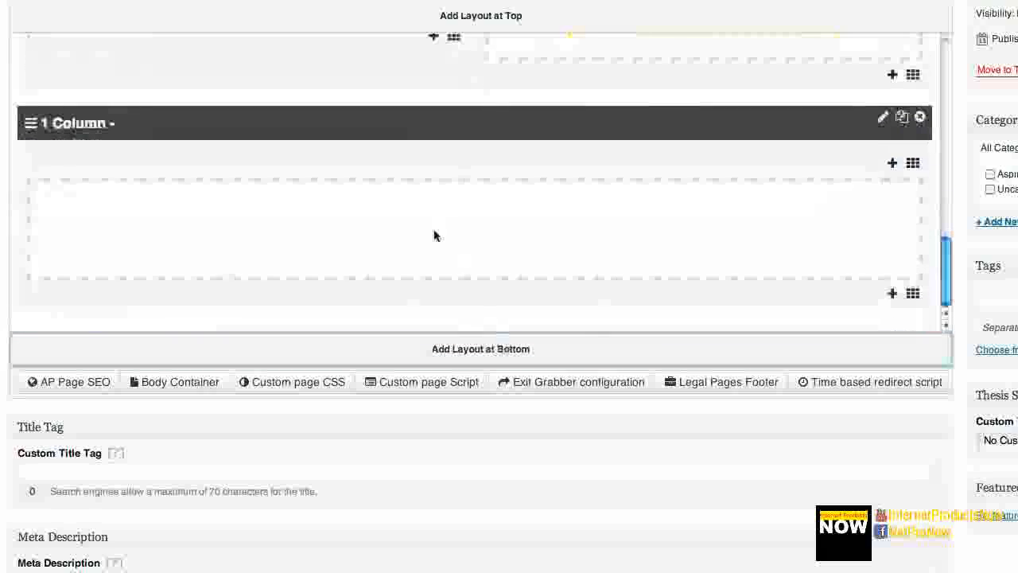
# Find the Headline widget by searching for "head" and insert it into the new 1 Column layout.
pyautogui.click(892, 163)
pyautogui.write('opt')
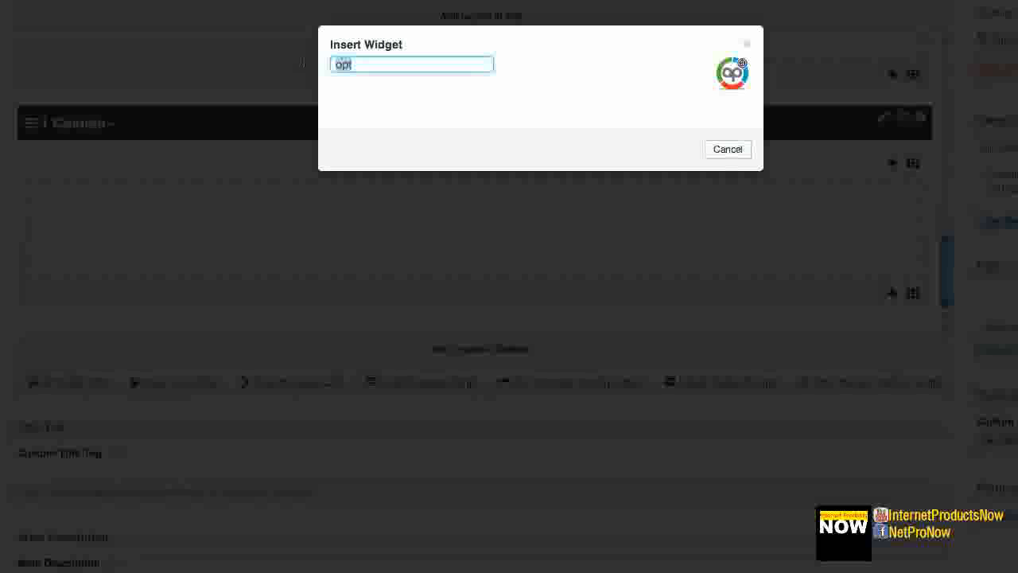
pyautogui.write('head')
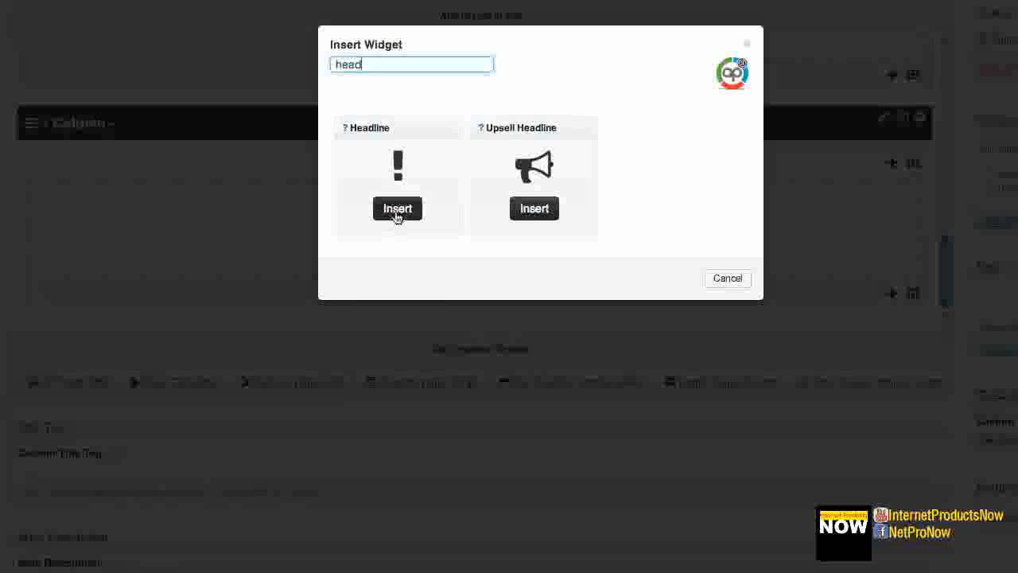
pyautogui.click(396, 215)
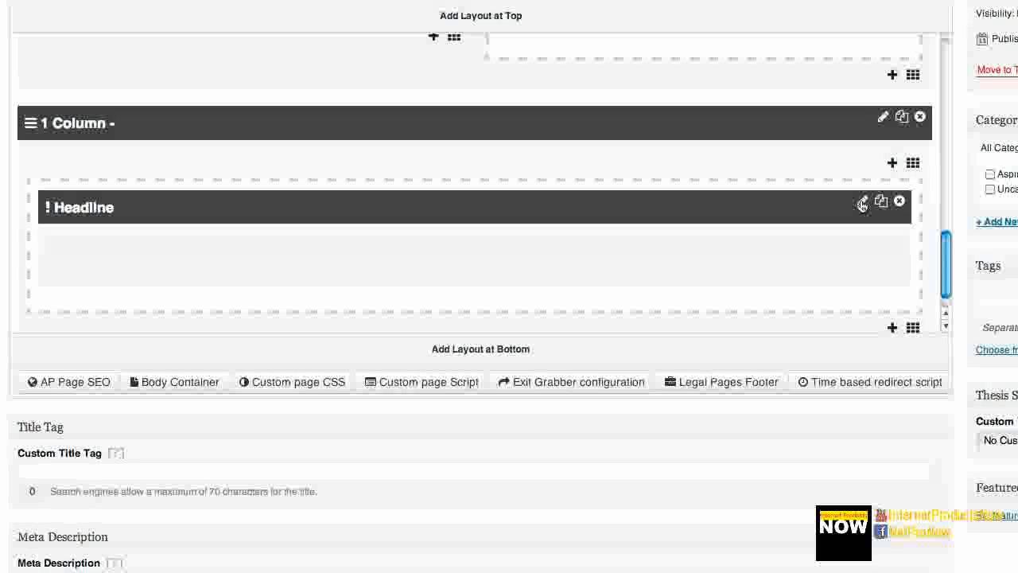
# Open the Headline widget's settings and examine the image, text, icon, color, size and font family options.
pyautogui.click(861, 203)
pyautogui.scroll(-3, 421, 191)
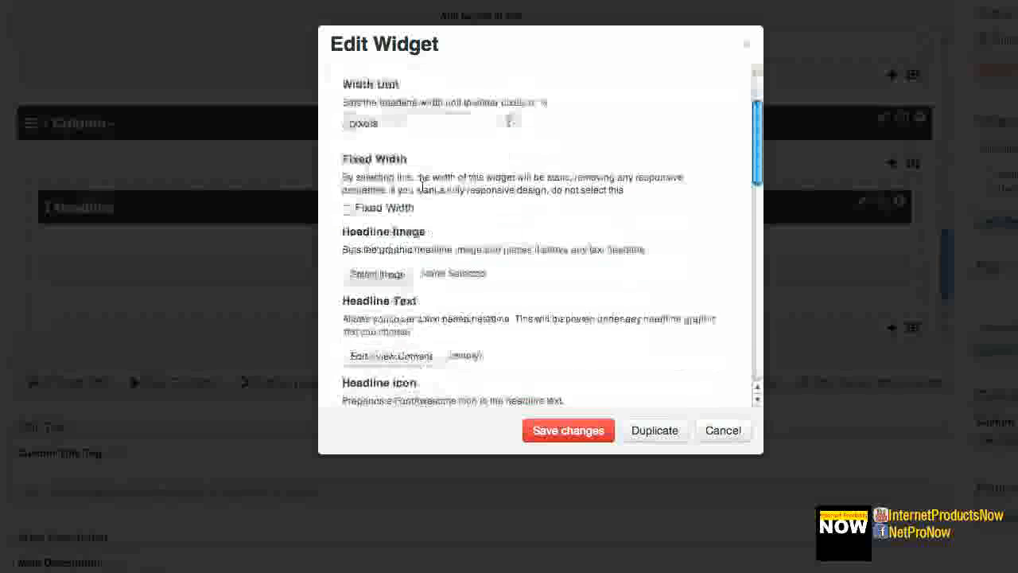
pyautogui.scroll(-3, 425, 191)
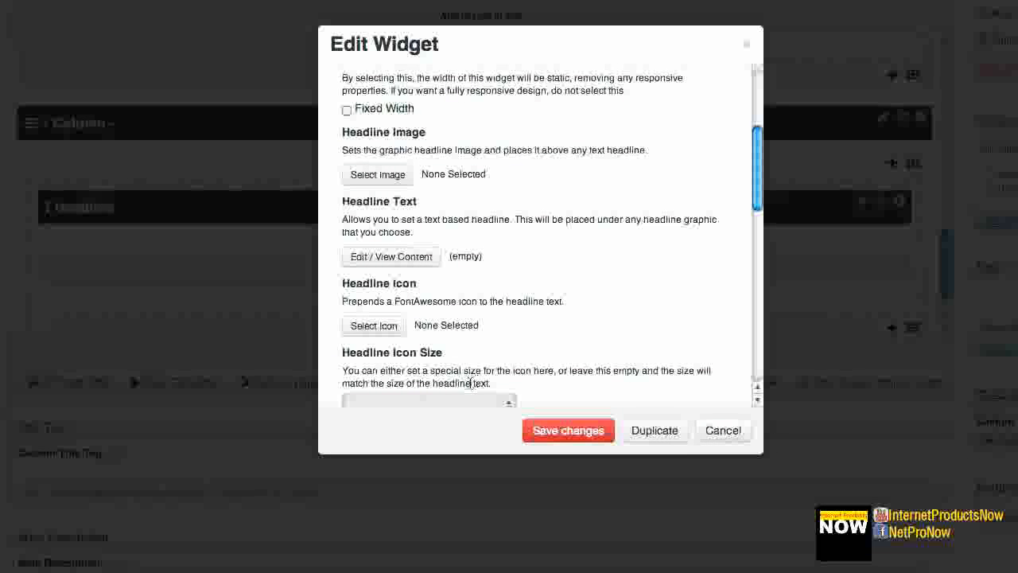
pyautogui.scroll(-6, 445, 383)
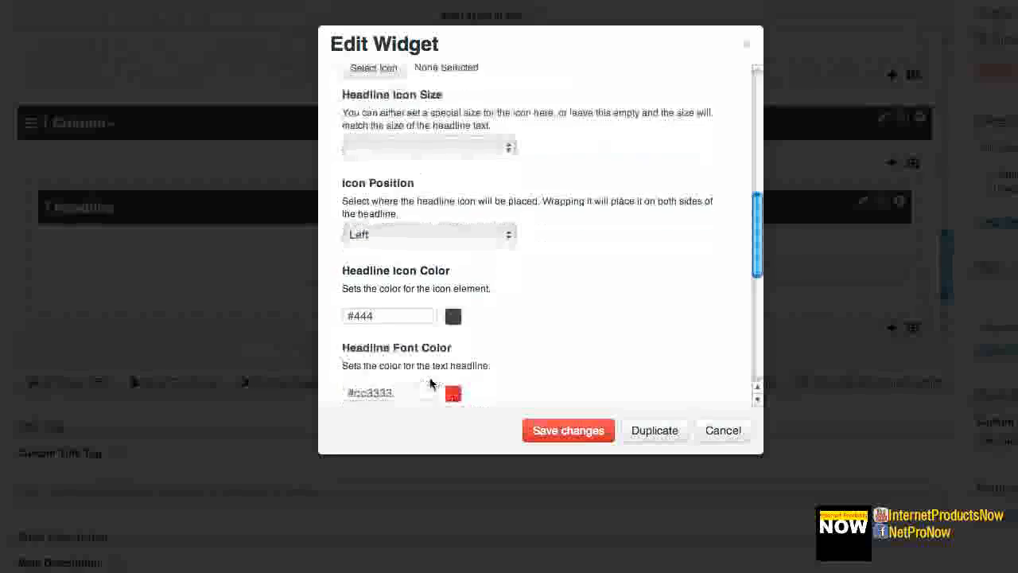
pyautogui.scroll(-8, 429, 382)
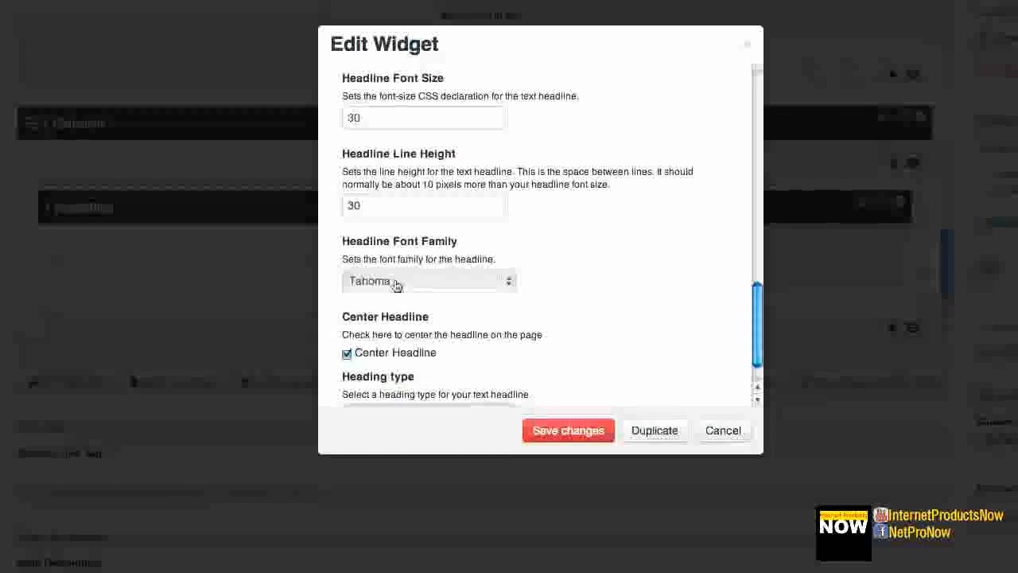
pyautogui.click(397, 285)
pyautogui.scroll(-10, 398, 290)
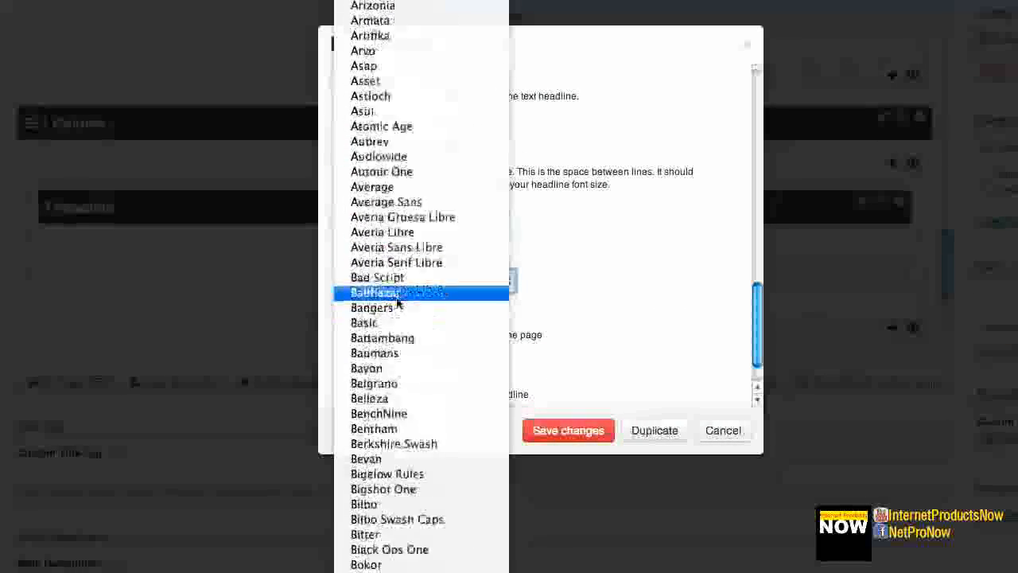
pyautogui.scroll(15, 398, 298)
pyautogui.click(602, 265)
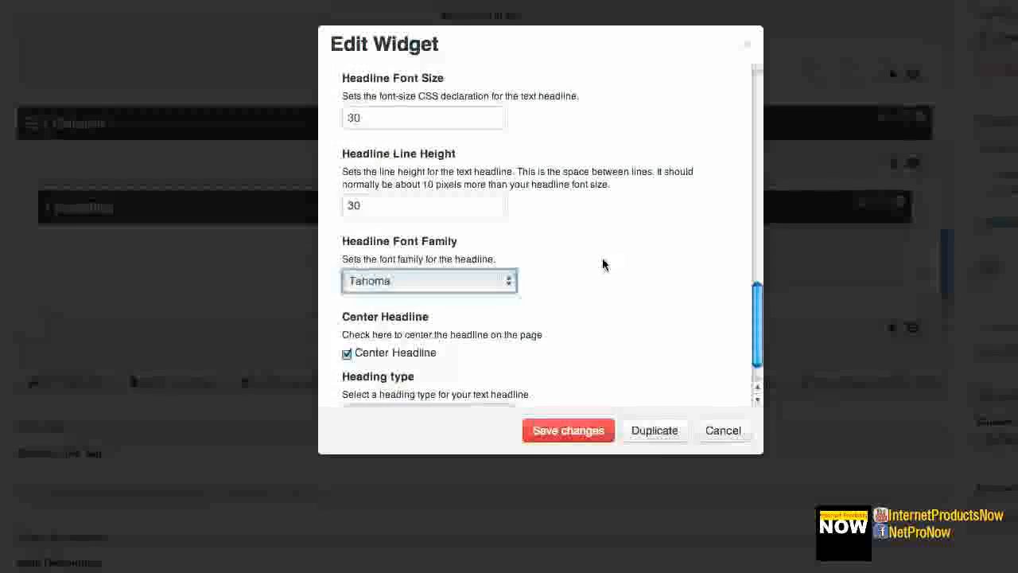
pyautogui.scroll(10, 602, 265)
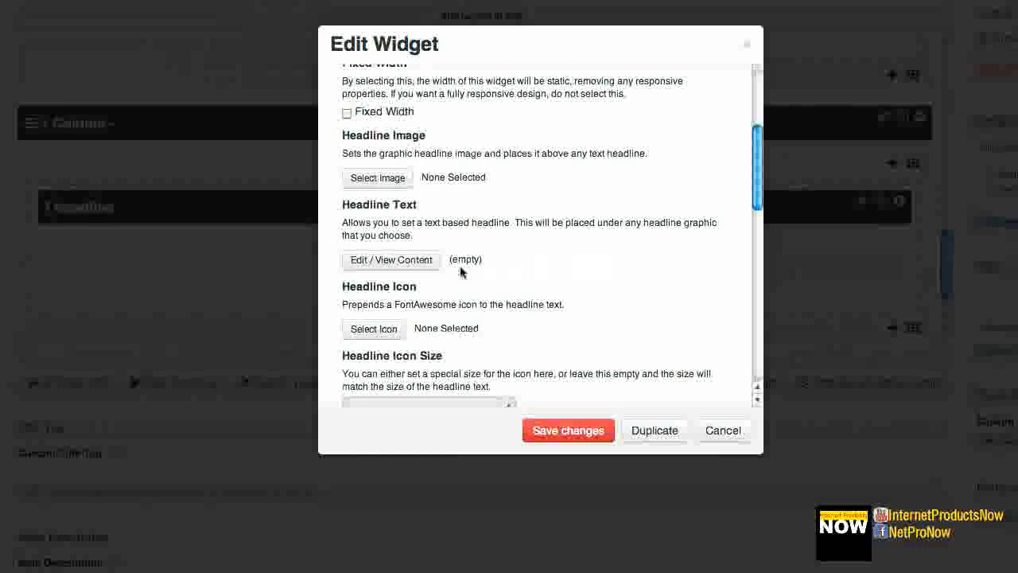
# Set the Headline widget's headline image to please_read_bold and save the widget changes.
pyautogui.scroll(3, 421, 268)
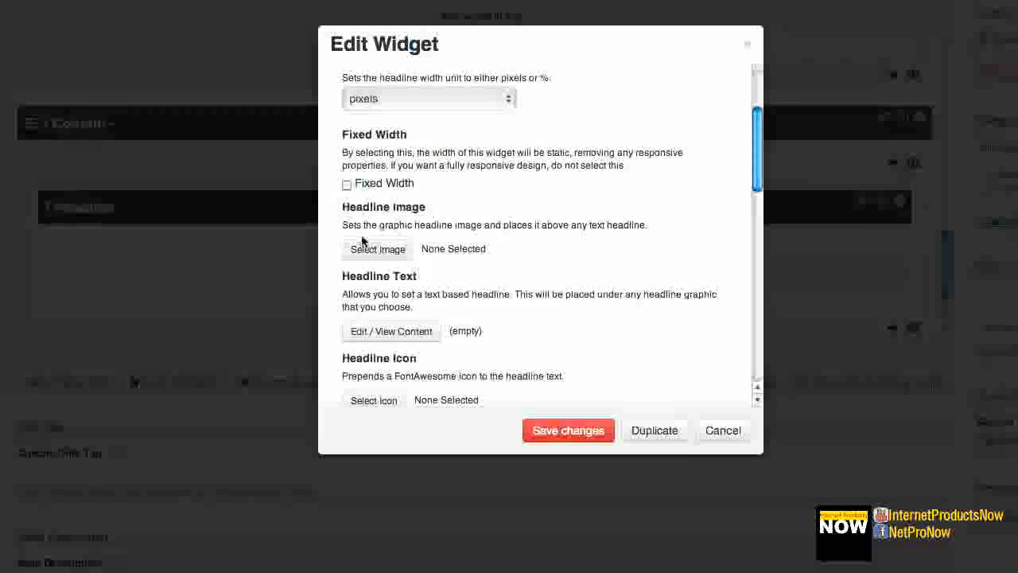
pyautogui.click(370, 252)
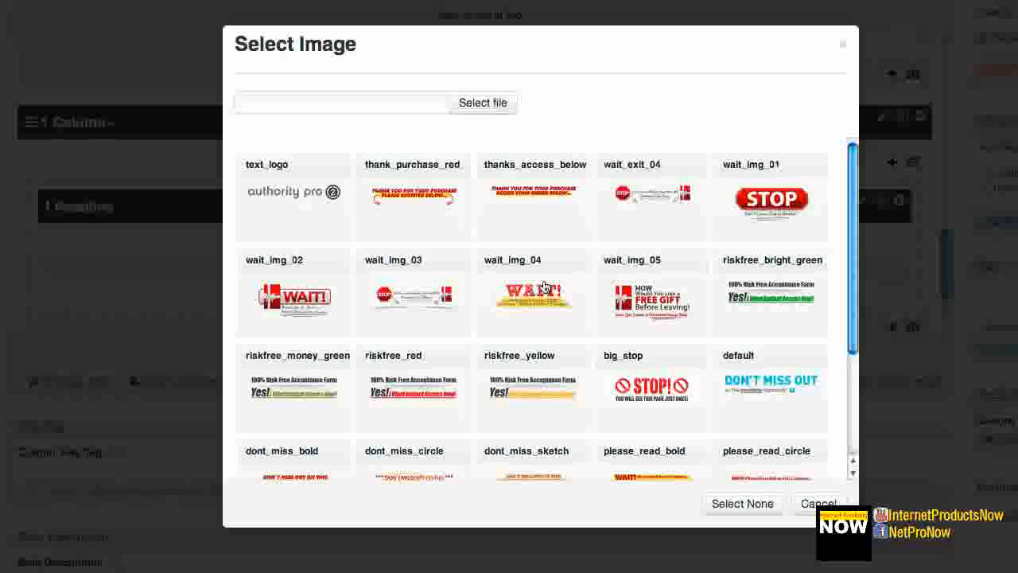
pyautogui.scroll(-4, 556, 294)
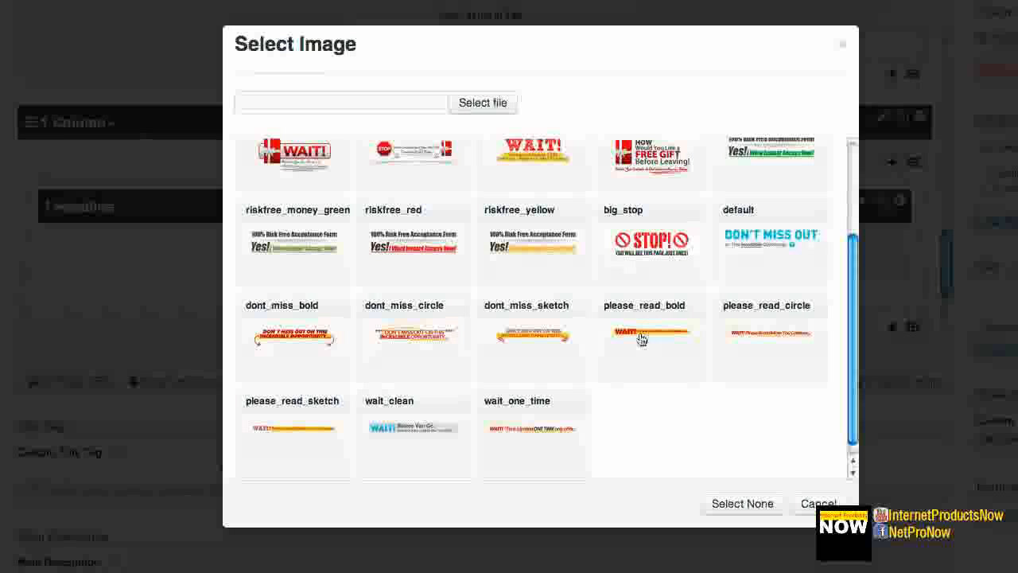
pyautogui.click(641, 341)
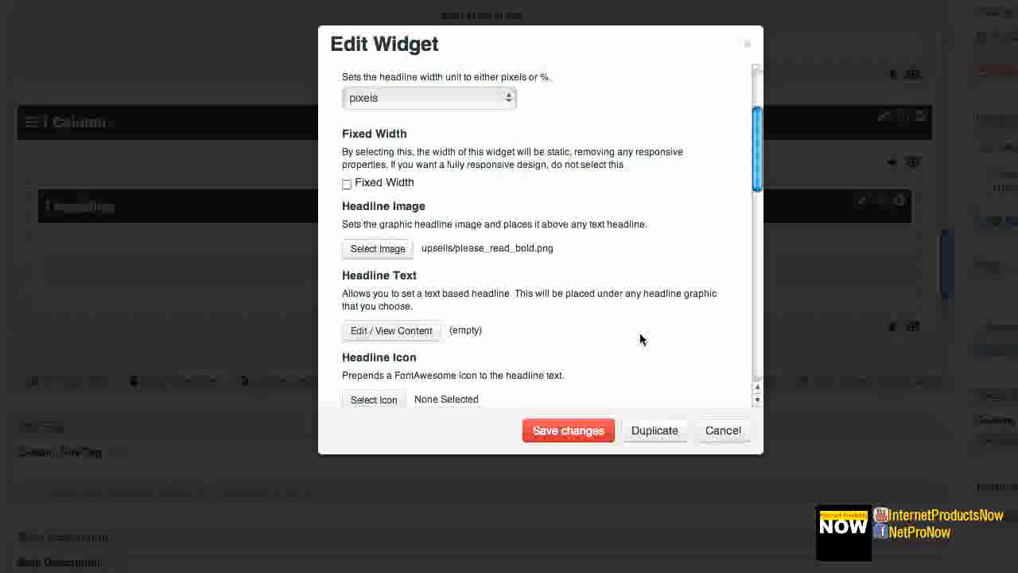
pyautogui.click(567, 430)
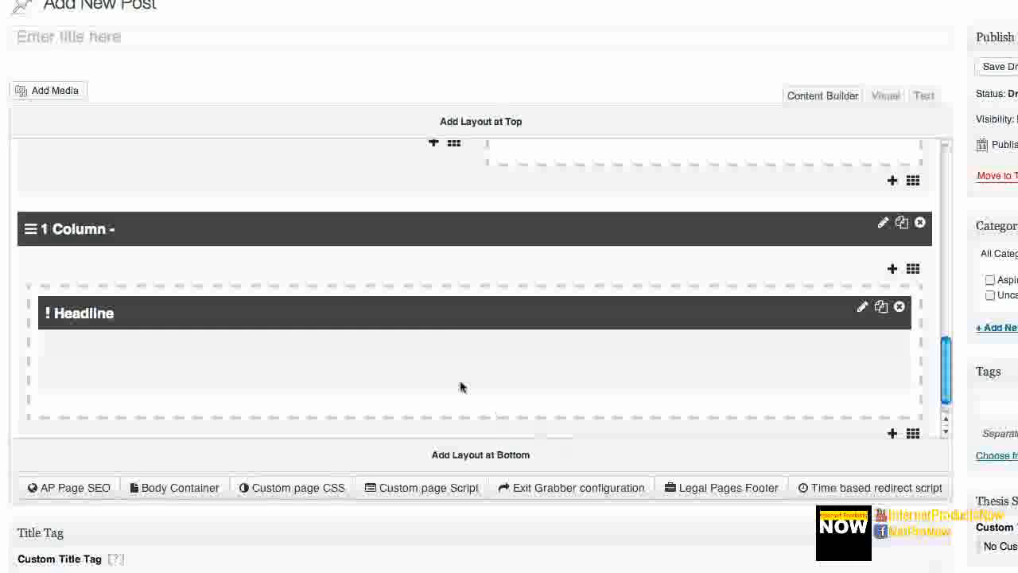
pyautogui.scroll(-3, 448, 280)
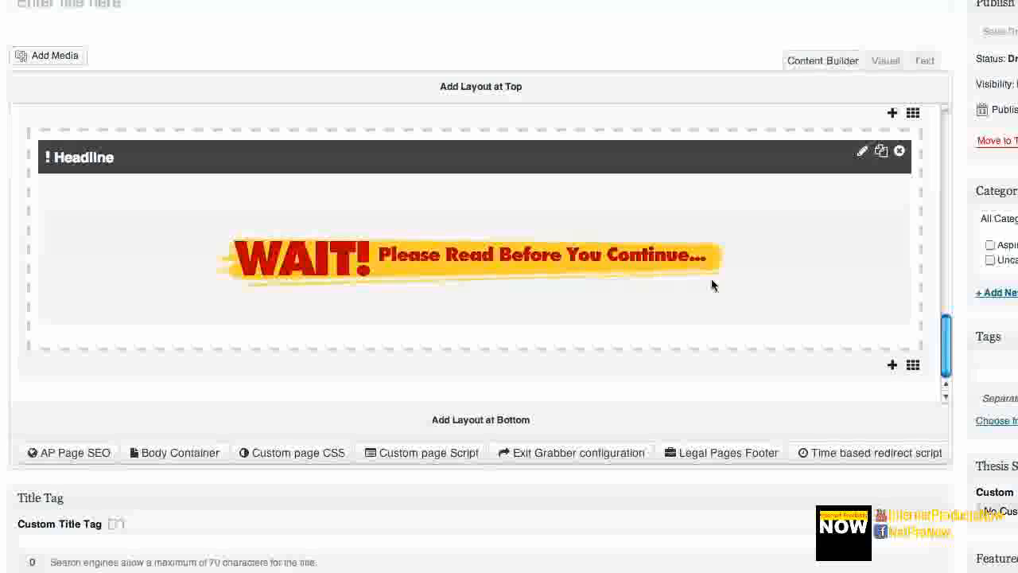
# Add another 1 Column layout below the headline section, filtering the available layouts by "1 colu".
pyautogui.click(492, 427)
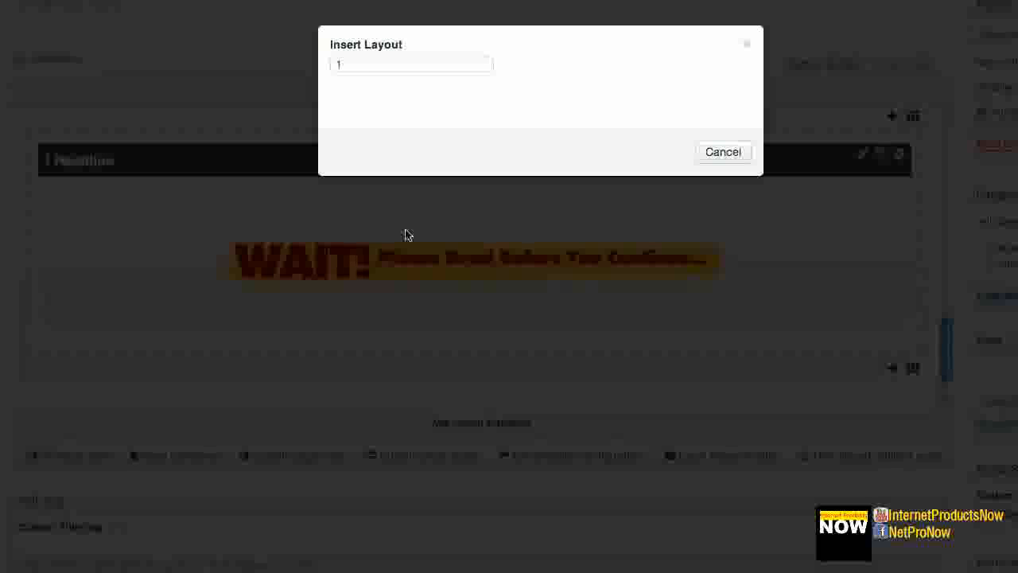
pyautogui.write('1 colu')
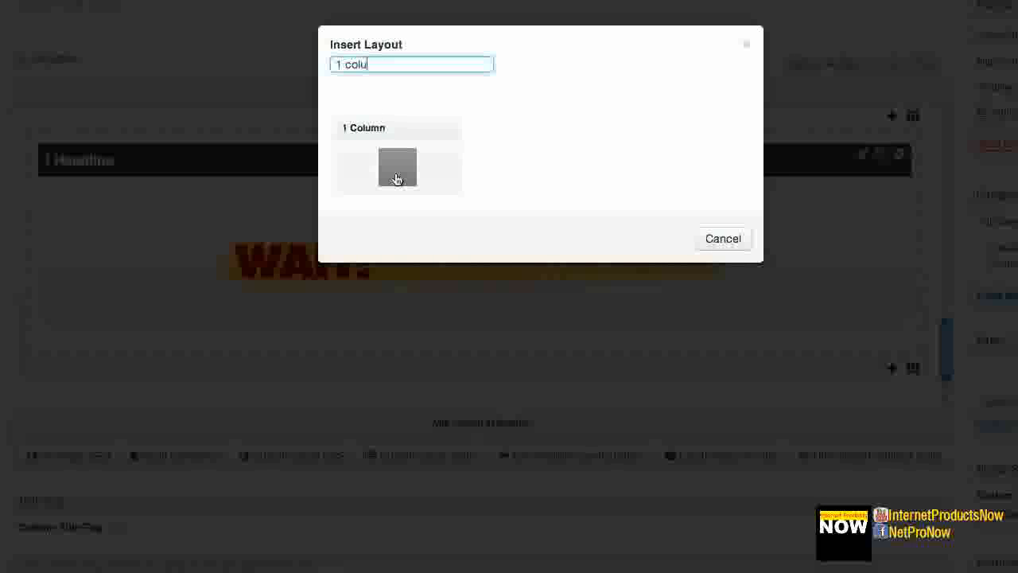
pyautogui.press('Return')
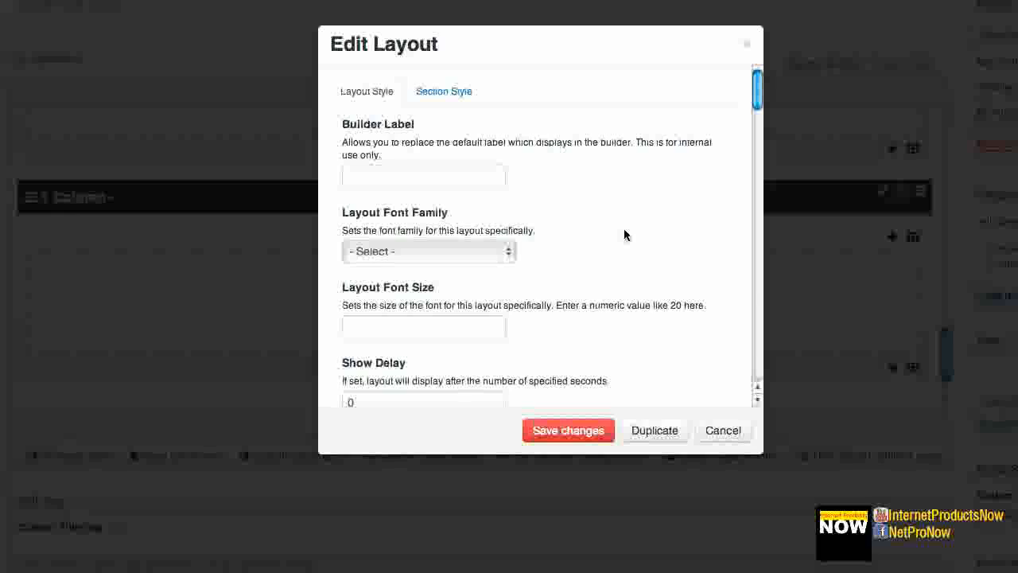
# Edit the new 1 Column layout and set its layout width to 65 with % as the unit.
pyautogui.scroll(-5, 625, 222)
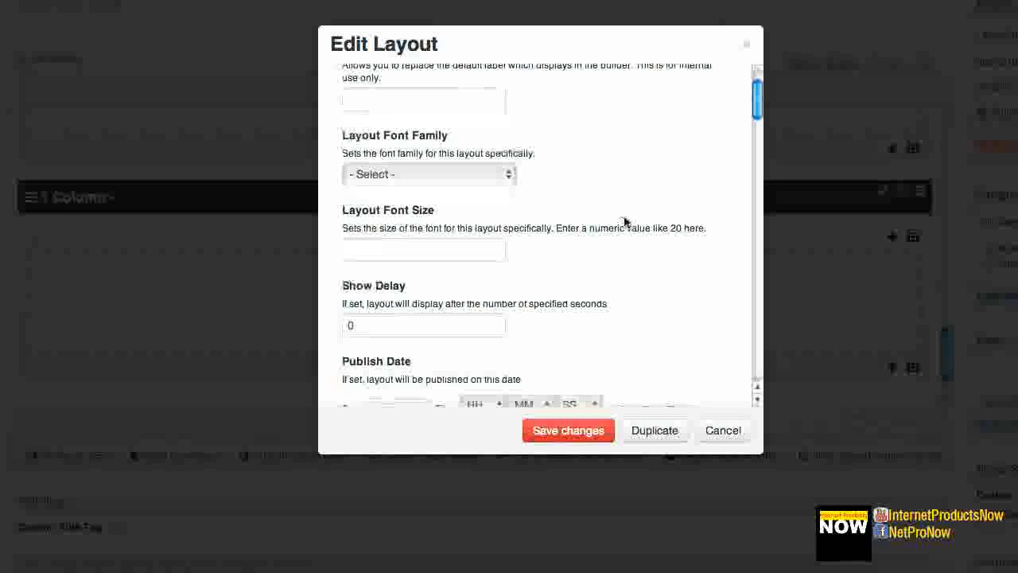
pyautogui.scroll(-2, 625, 221)
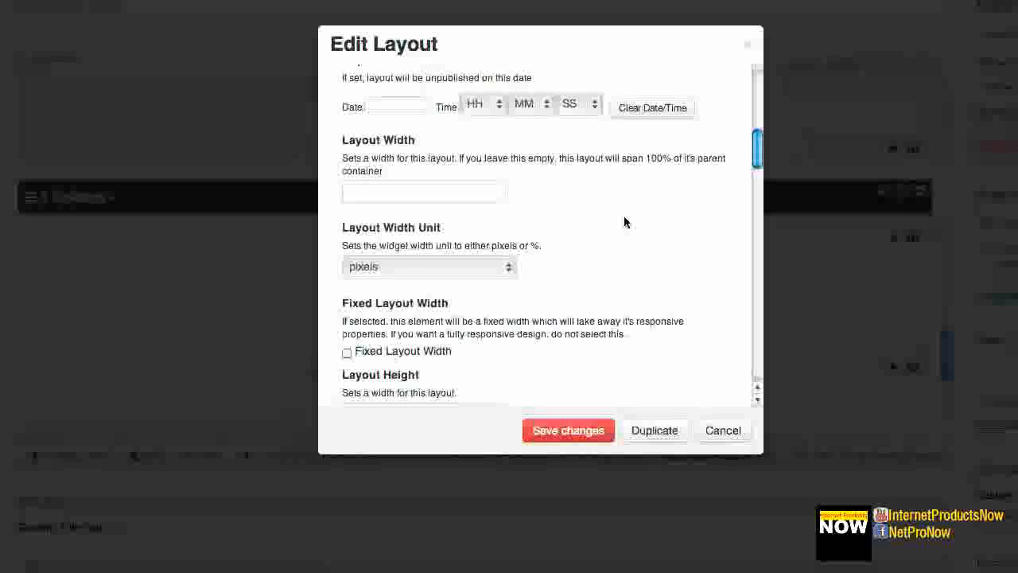
pyautogui.click(409, 194)
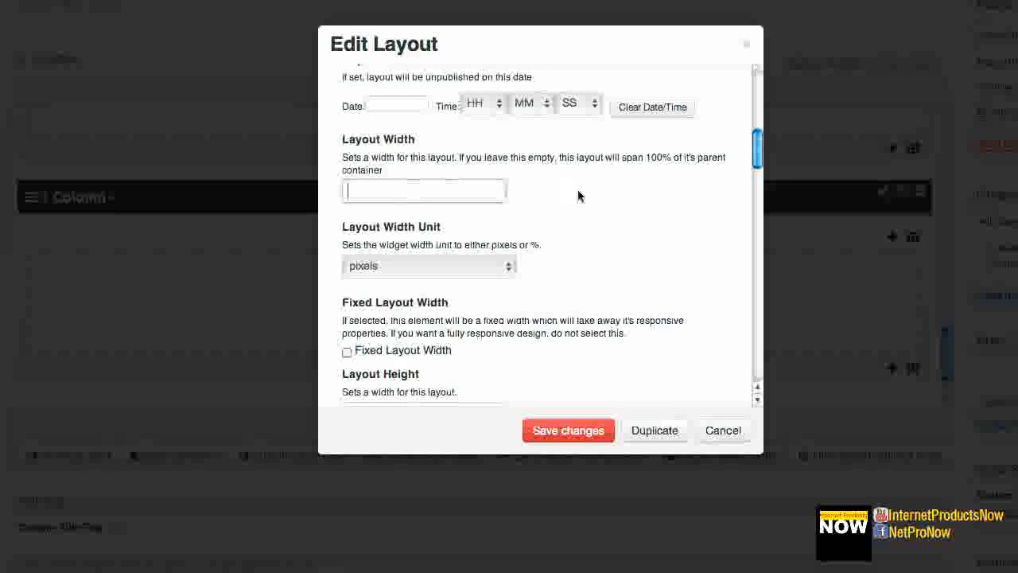
pyautogui.click(449, 267)
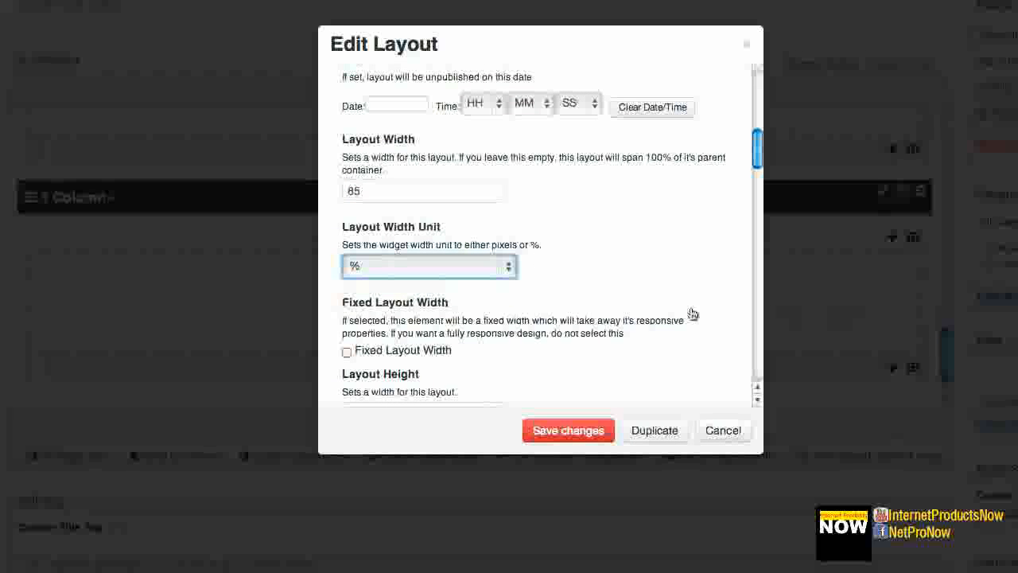
pyautogui.click(382, 221)
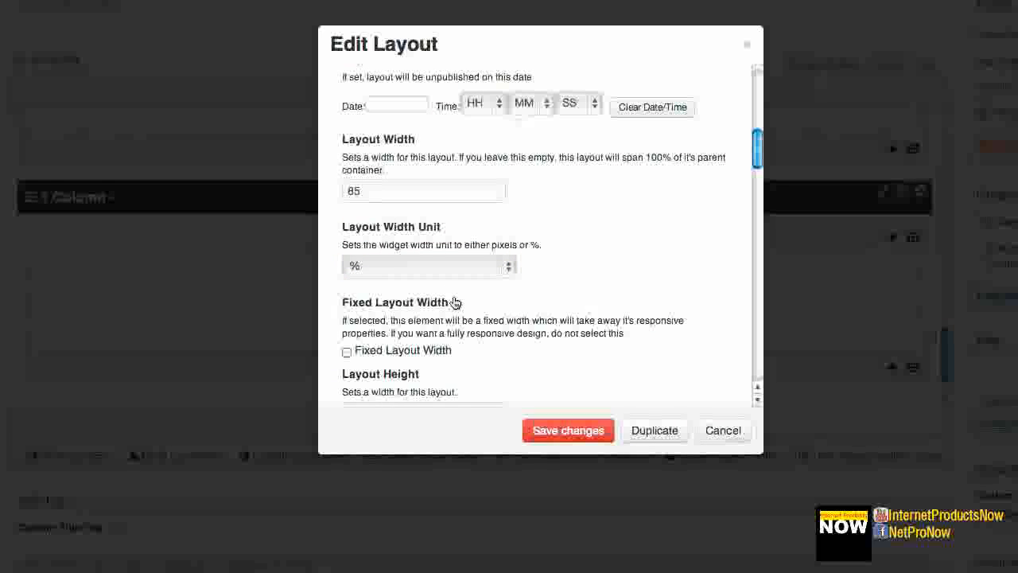
# Center the layout on the page and set its inner padding to 20.
pyautogui.scroll(-8, 455, 302)
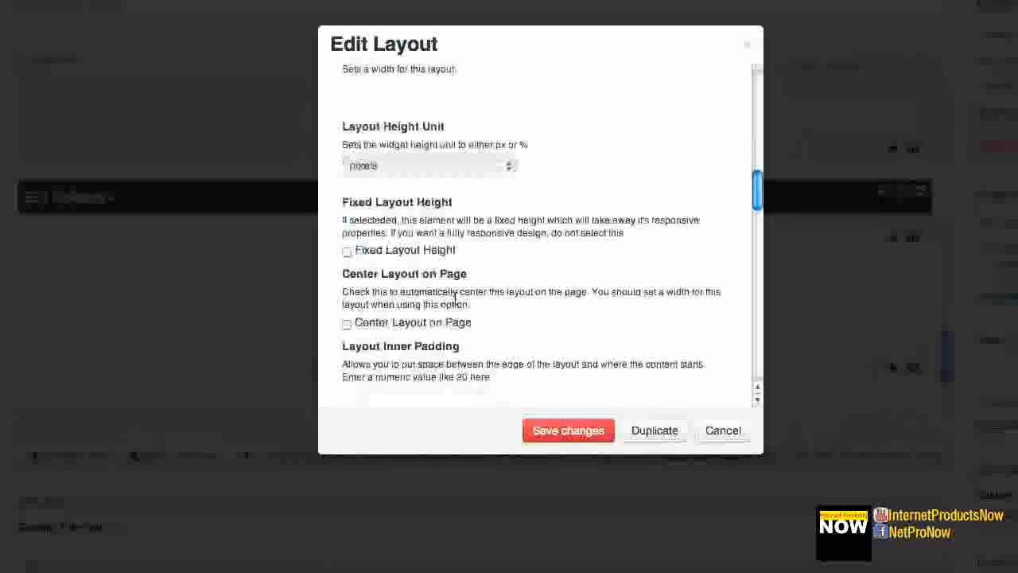
pyautogui.scroll(-2, 455, 301)
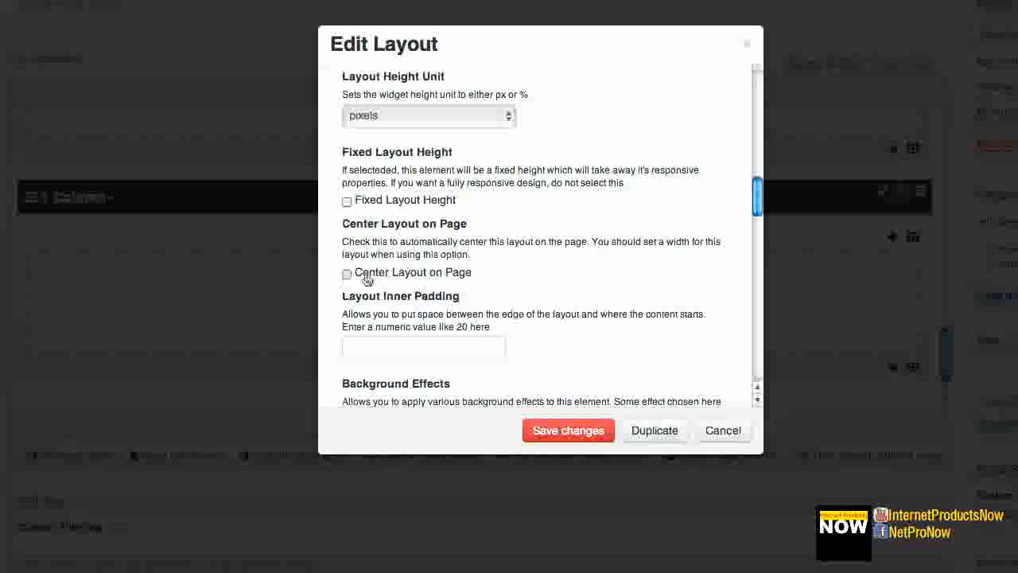
pyautogui.click(509, 287)
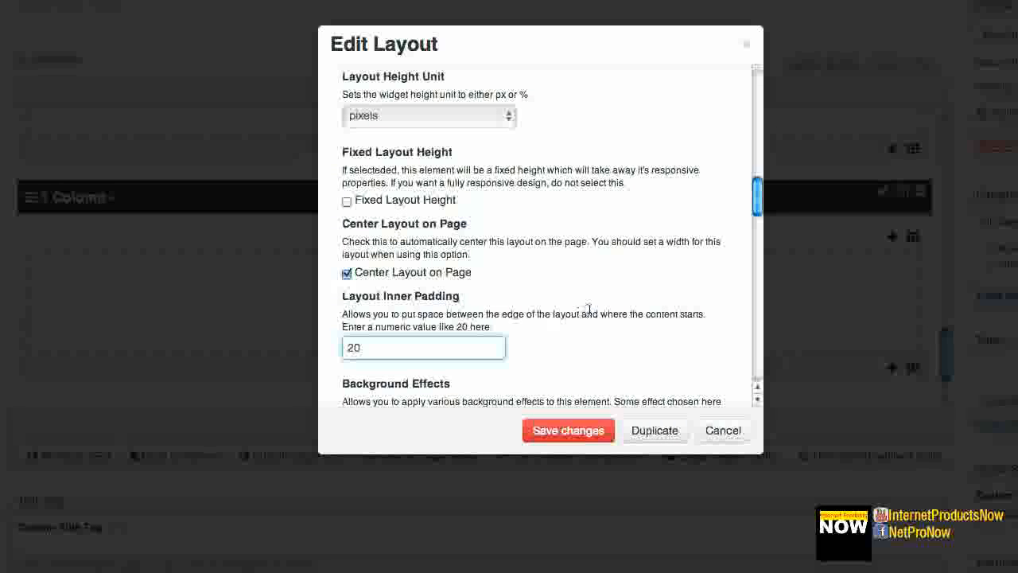
# Choose the abstract-light-4 pattern as the layout's background image.
pyautogui.scroll(-6, 588, 310)
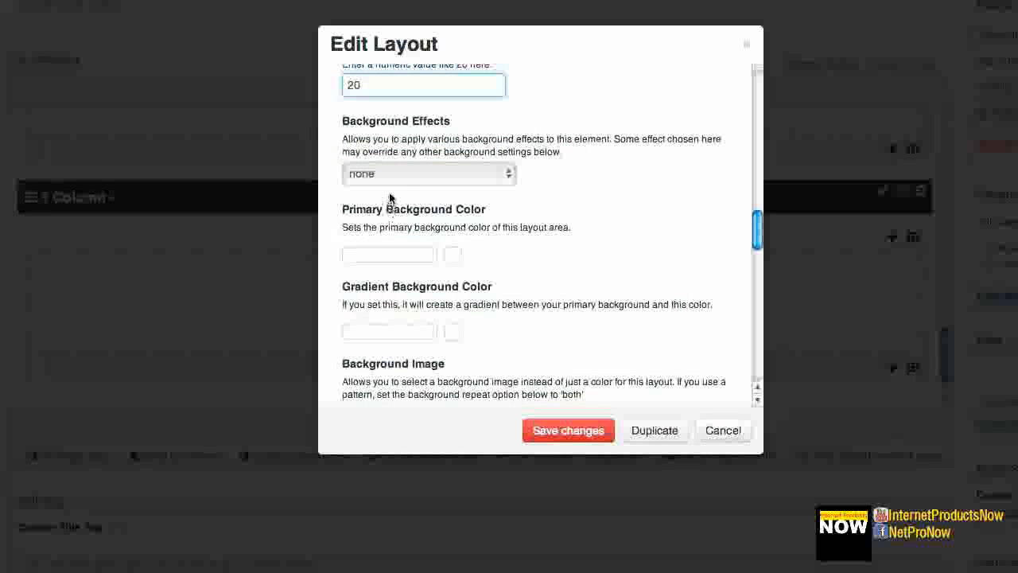
pyautogui.scroll(-4, 392, 274)
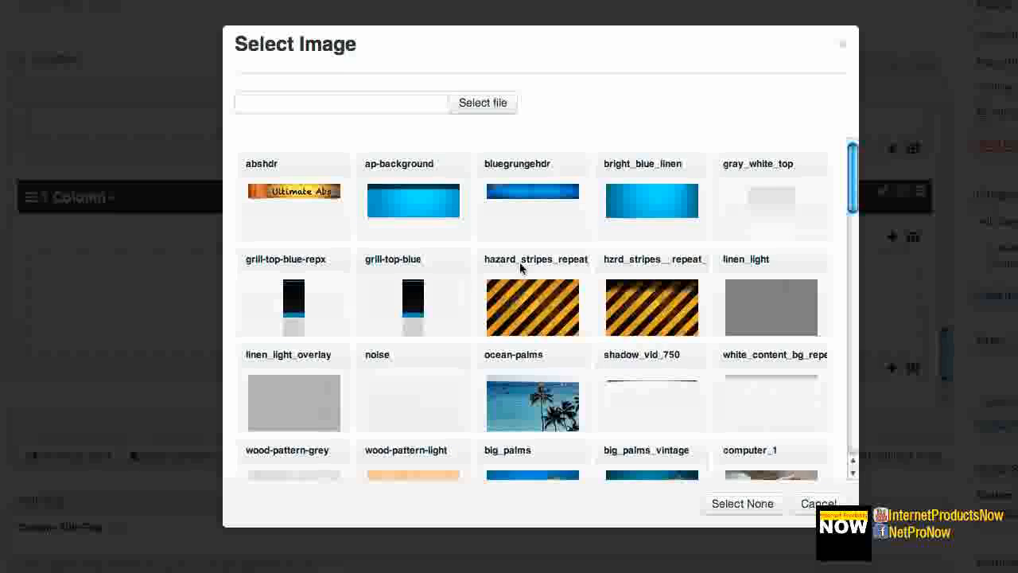
pyautogui.scroll(-2, 521, 269)
pyautogui.scroll(-4, 521, 269)
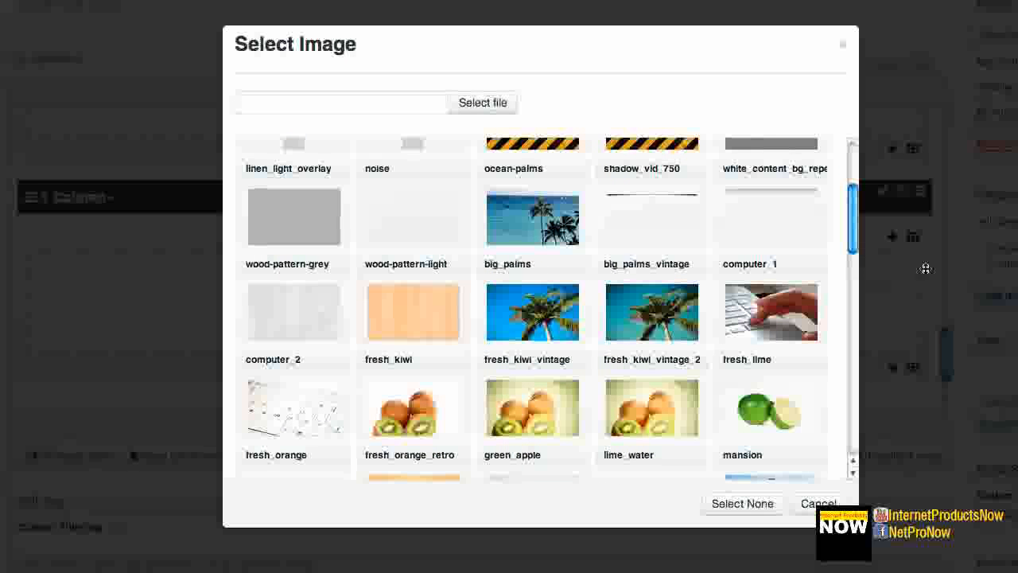
pyautogui.scroll(-5, 823, 262)
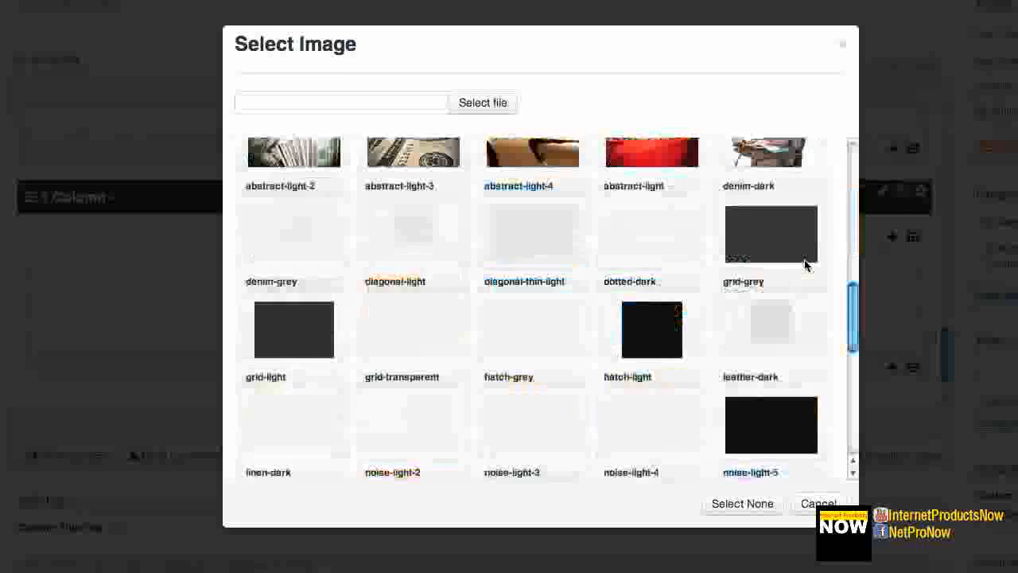
pyautogui.click(523, 227)
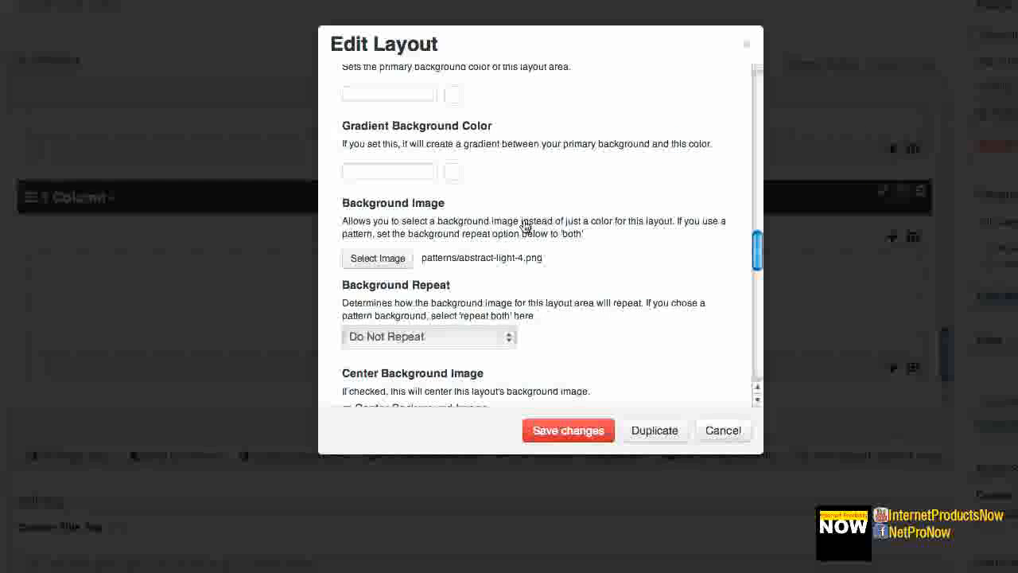
# Set the layout's rounded border radius to 4 and its border width to 4.
pyautogui.scroll(-4, 525, 228)
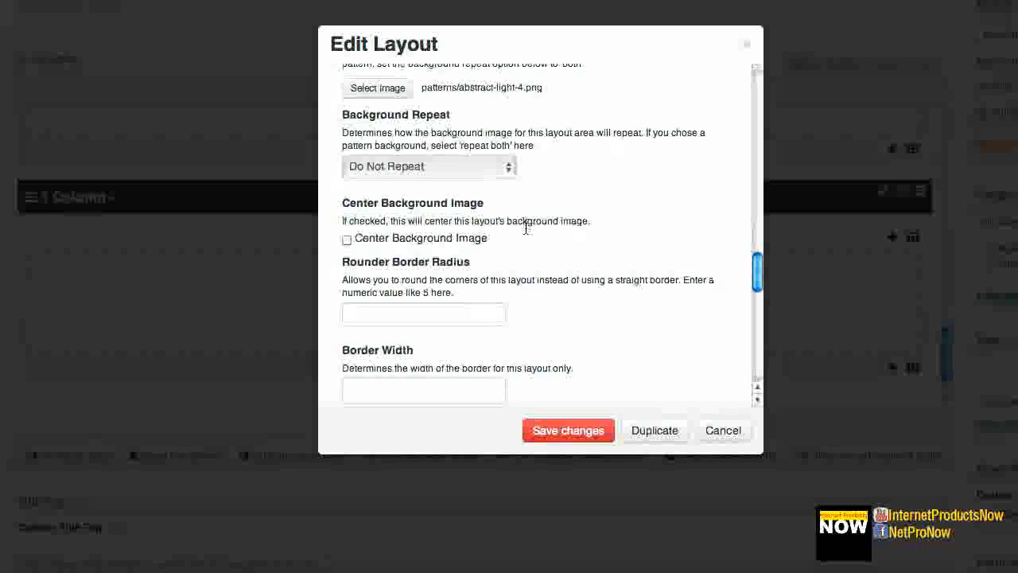
pyautogui.scroll(-2, 526, 231)
pyautogui.scroll(-1, 526, 231)
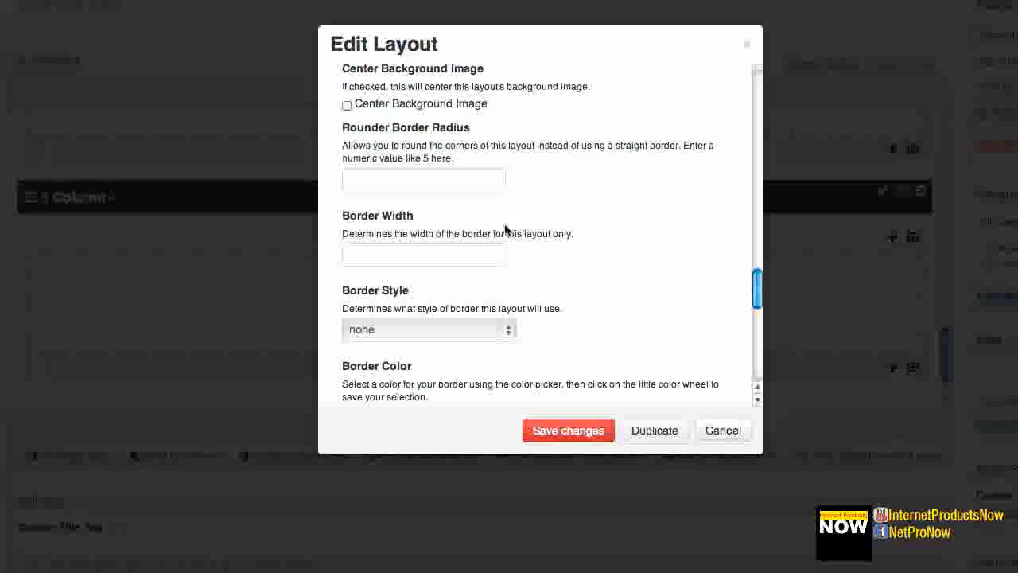
pyautogui.click(415, 181)
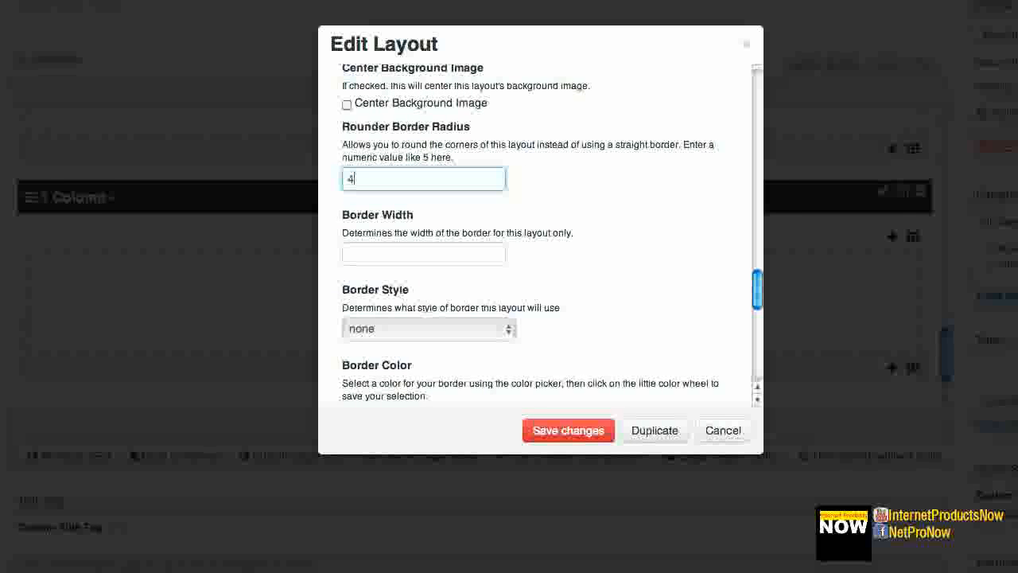
pyautogui.scroll(-1, 514, 189)
pyautogui.click(432, 216)
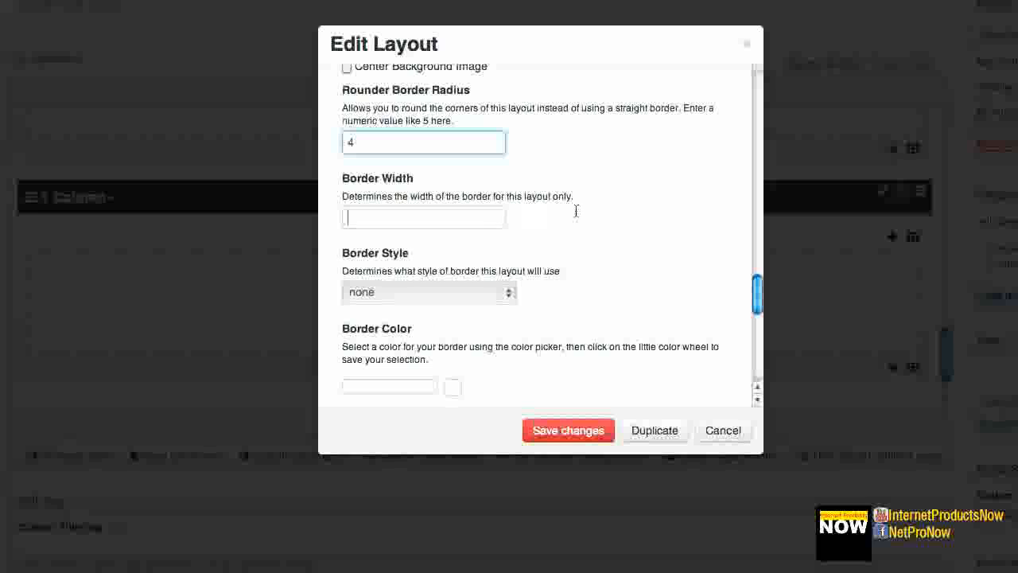
pyautogui.write('4')
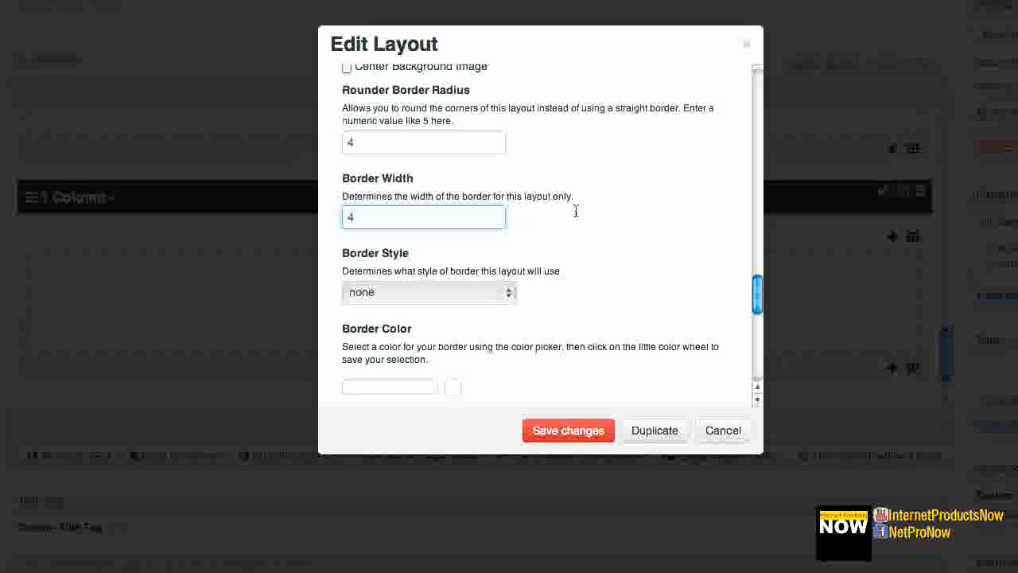
pyautogui.scroll(-2, 394, 231)
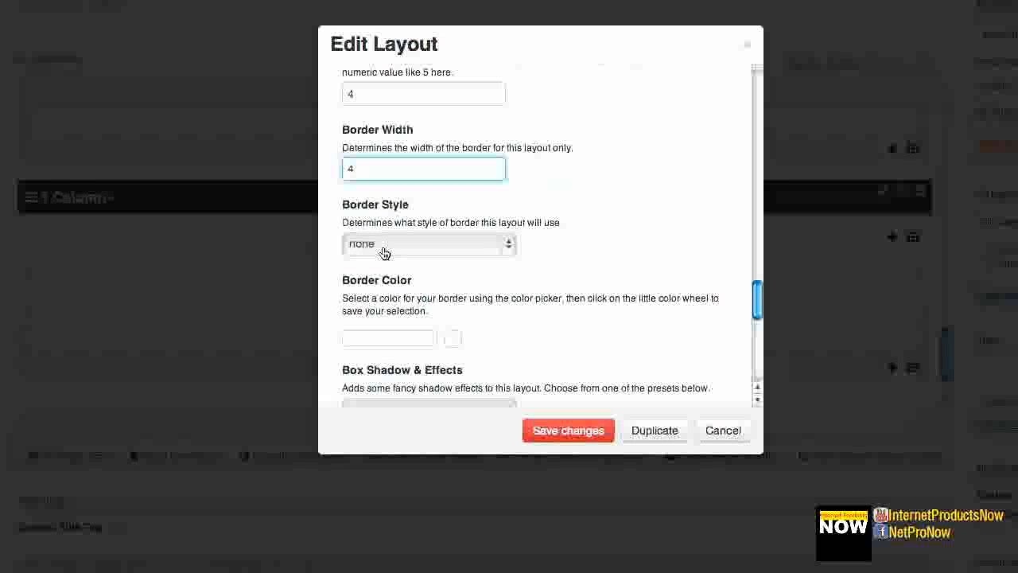
# Set the layout's border style to solid and its border color to green #00bd23.
pyautogui.click(382, 248)
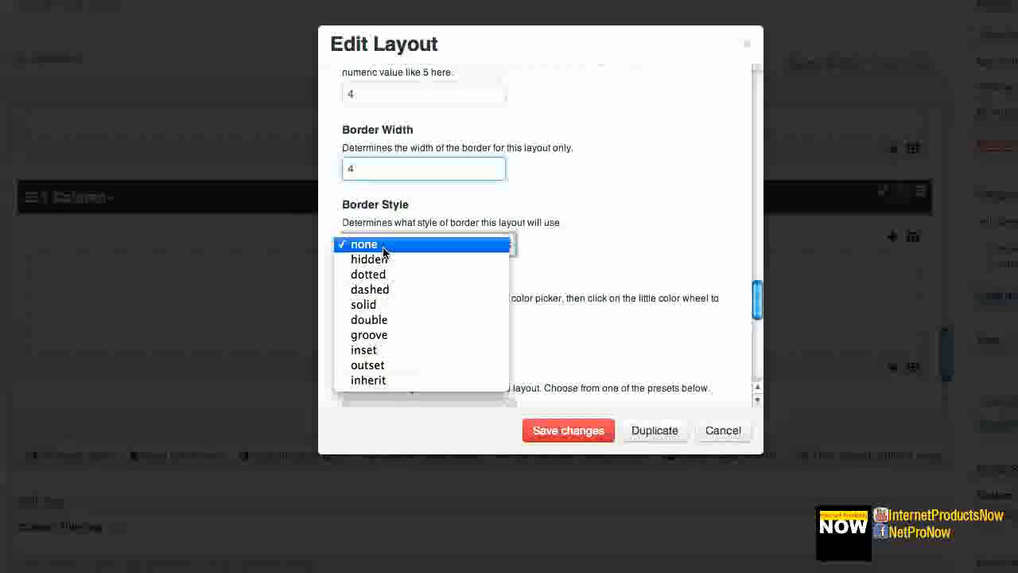
pyautogui.click(380, 304)
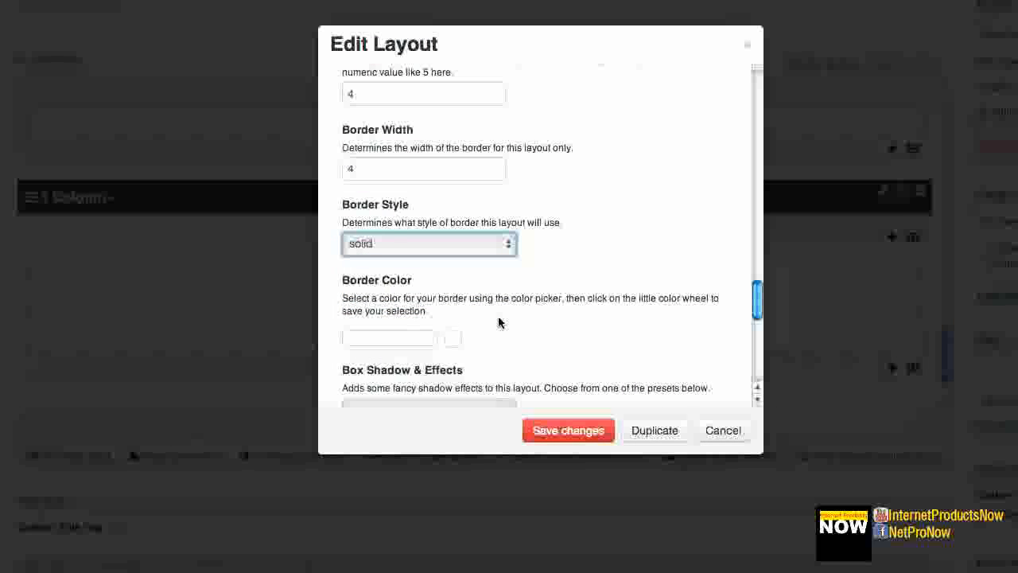
pyautogui.scroll(-3, 499, 321)
pyautogui.click(389, 266)
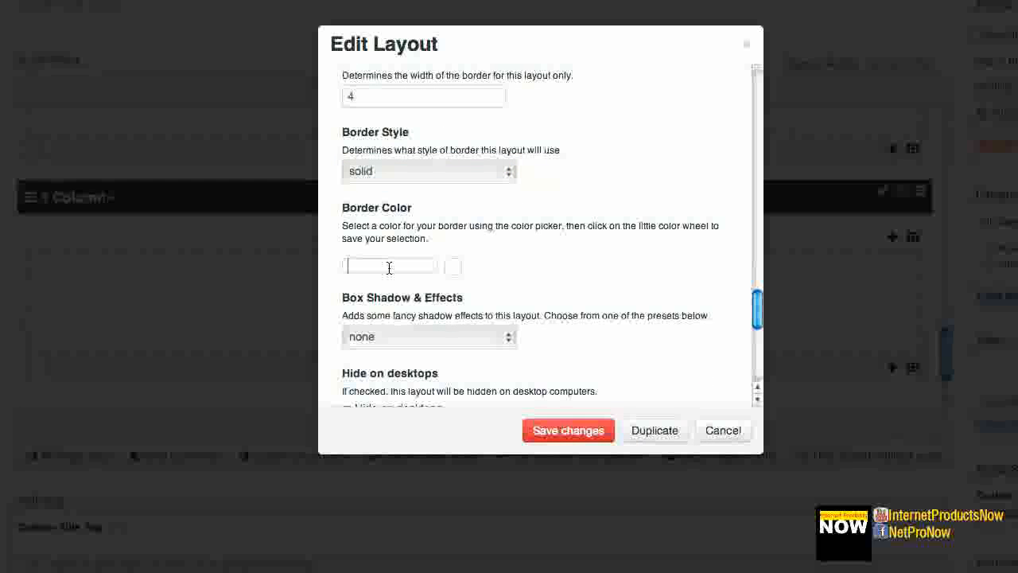
pyautogui.click(592, 363)
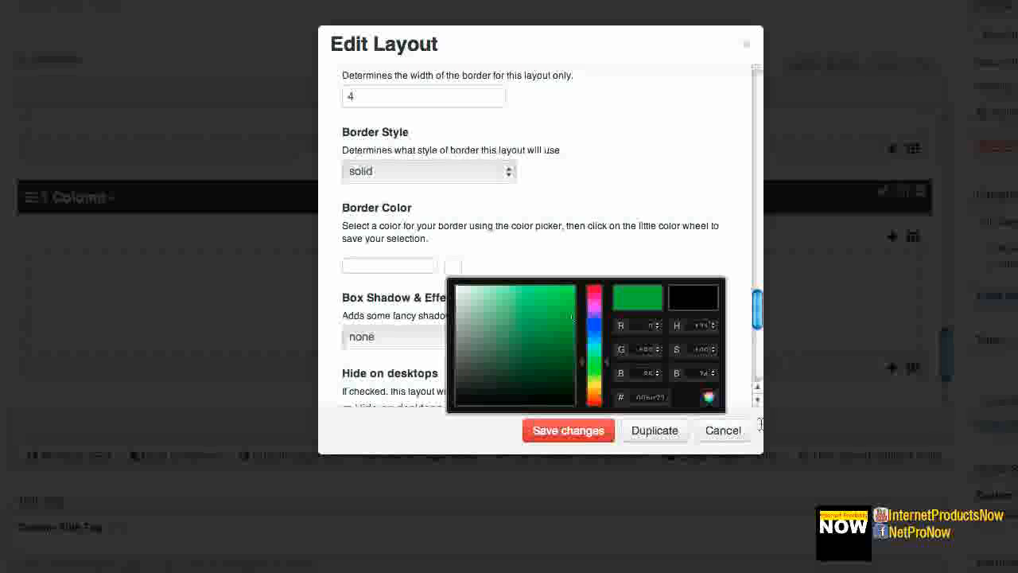
pyautogui.click(709, 400)
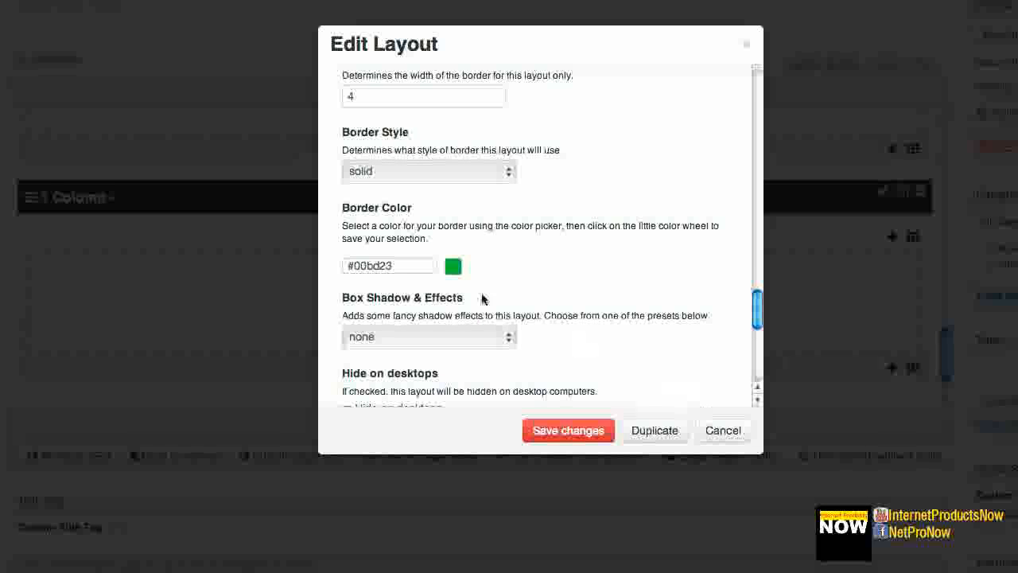
# Apply the Inset Frame 2 box shadow effect to the layout and save the layout changes.
pyautogui.scroll(-2, 482, 299)
pyautogui.click(406, 278)
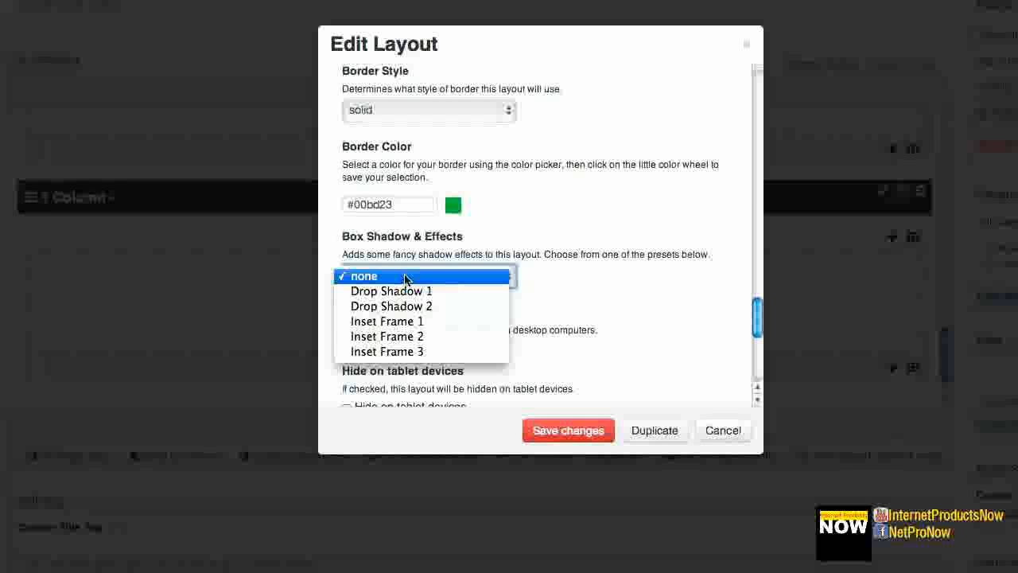
pyautogui.click(402, 335)
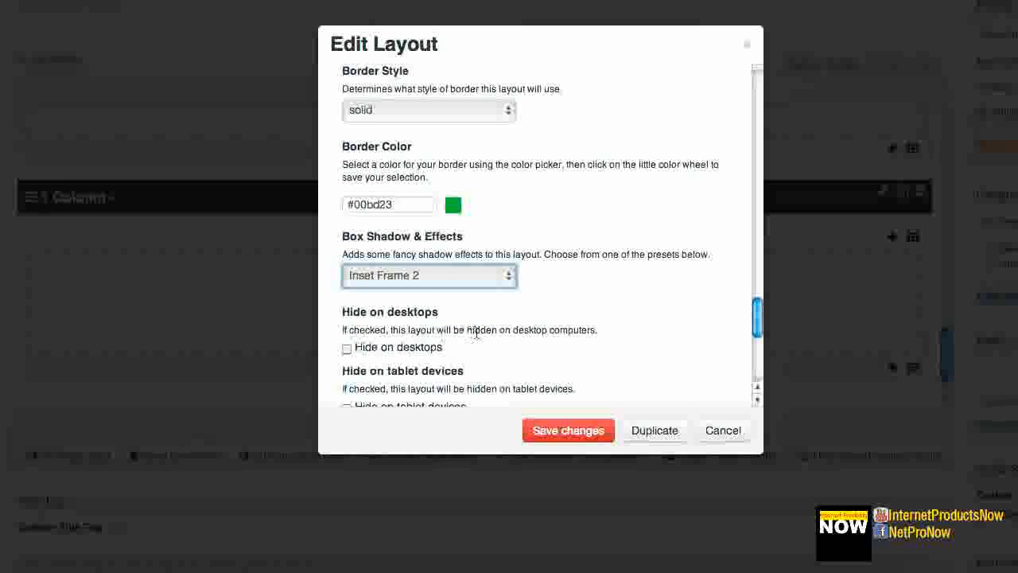
pyautogui.click(563, 430)
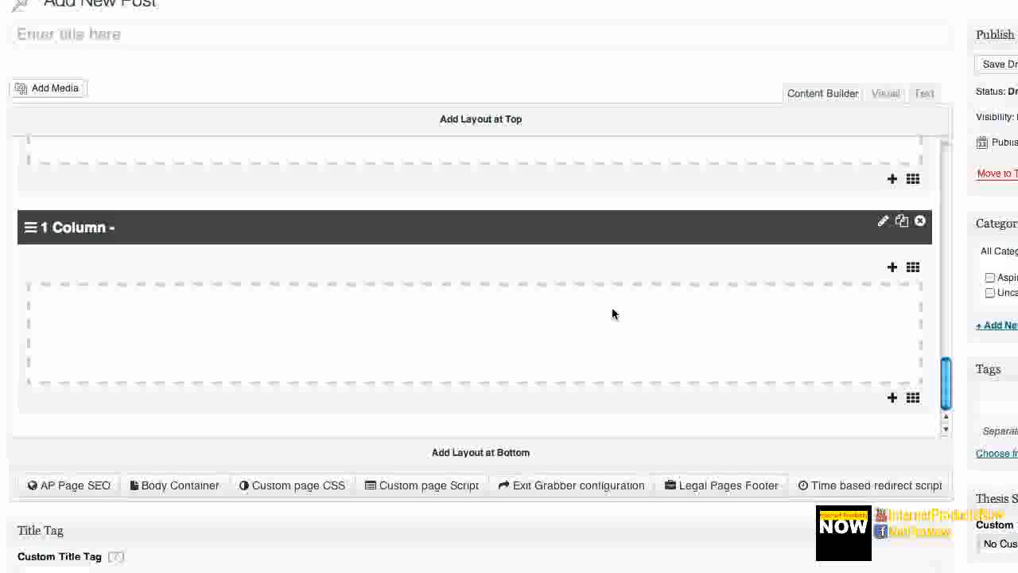
# Find the Headline widget with the search term "head" and insert it into the new 1 Column layout.
pyautogui.click(892, 267)
pyautogui.write('head')
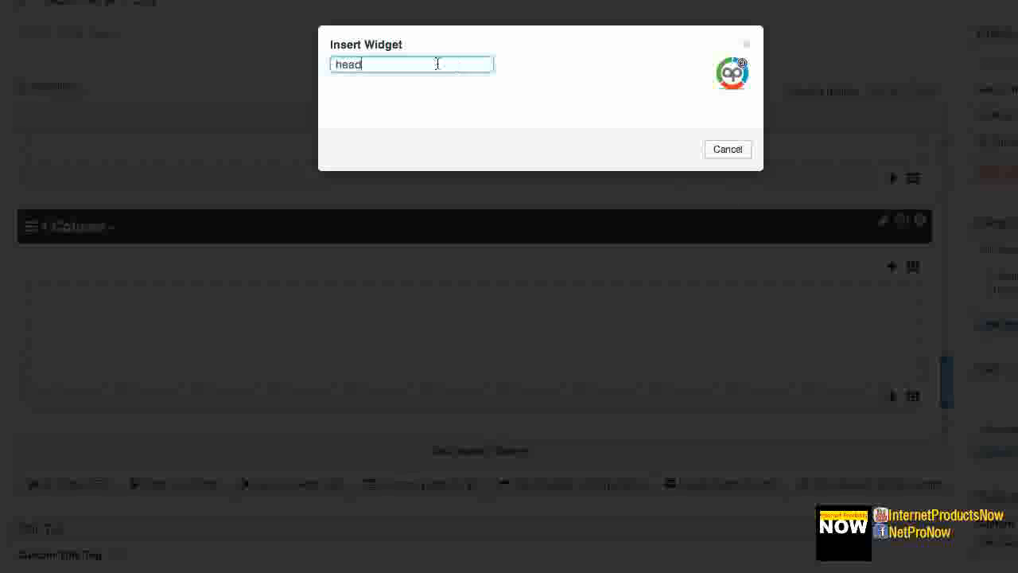
pyautogui.moveTo(321, 65); pyautogui.dragTo(316, 63)
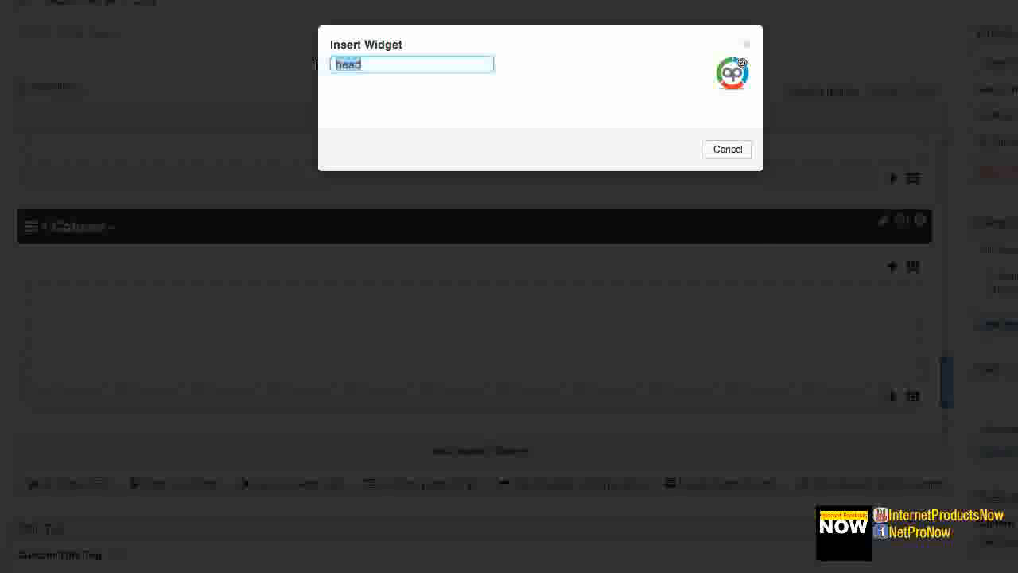
pyautogui.write('head')
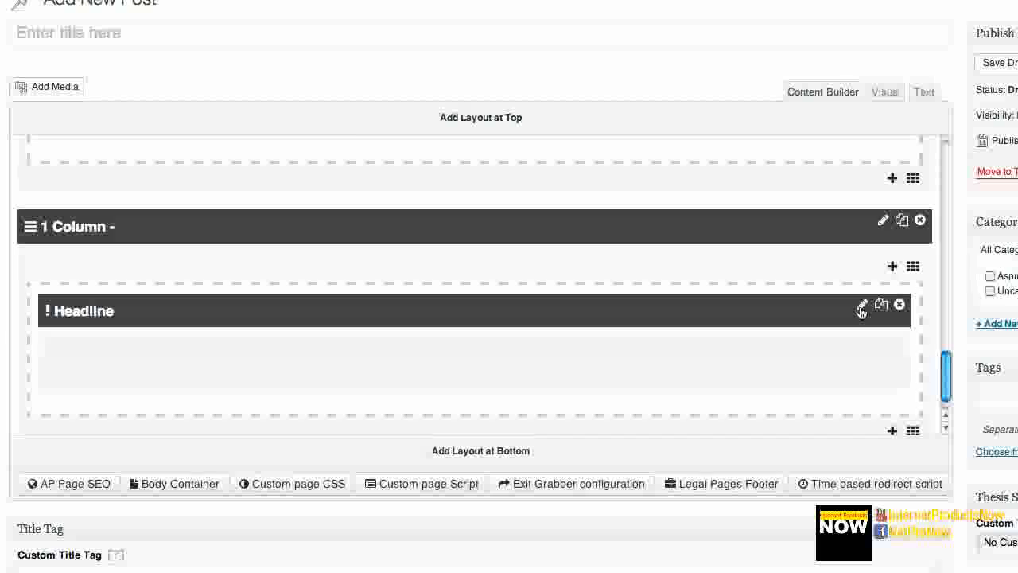
# Choose riskfree_money_green as the new Headline widget's headline image and save the widget.
pyautogui.click(861, 308)
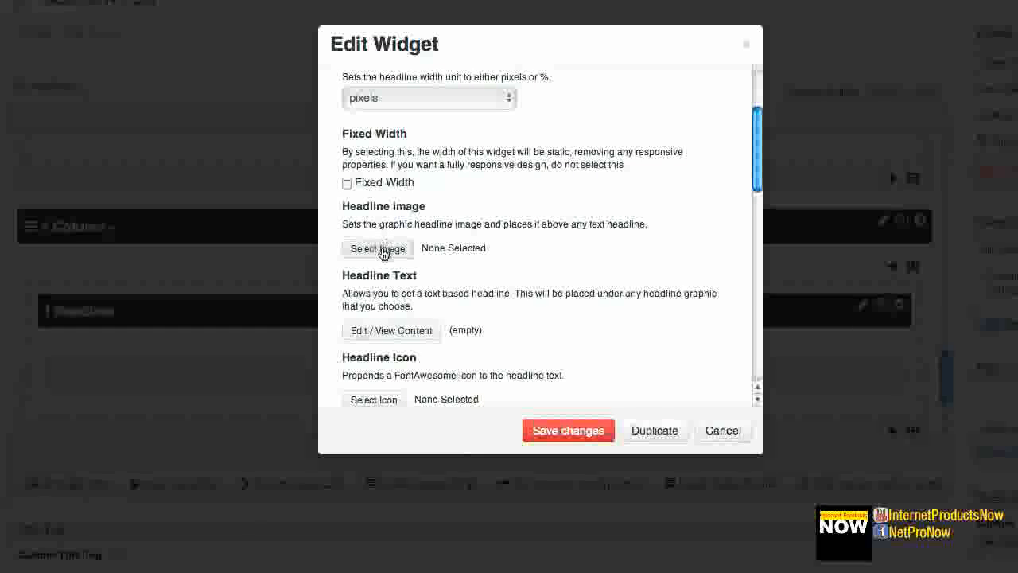
pyautogui.click(492, 256)
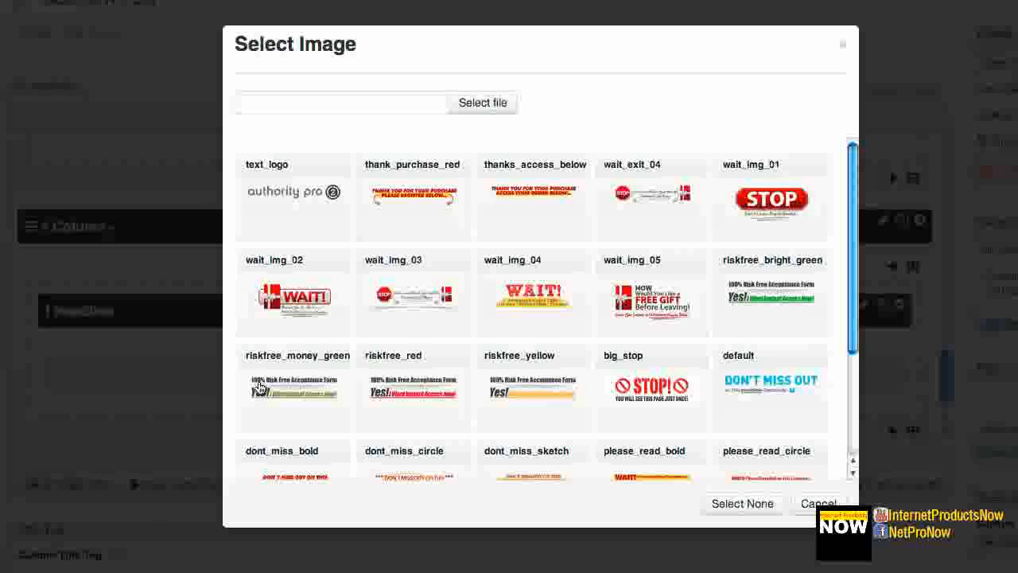
pyautogui.click(303, 398)
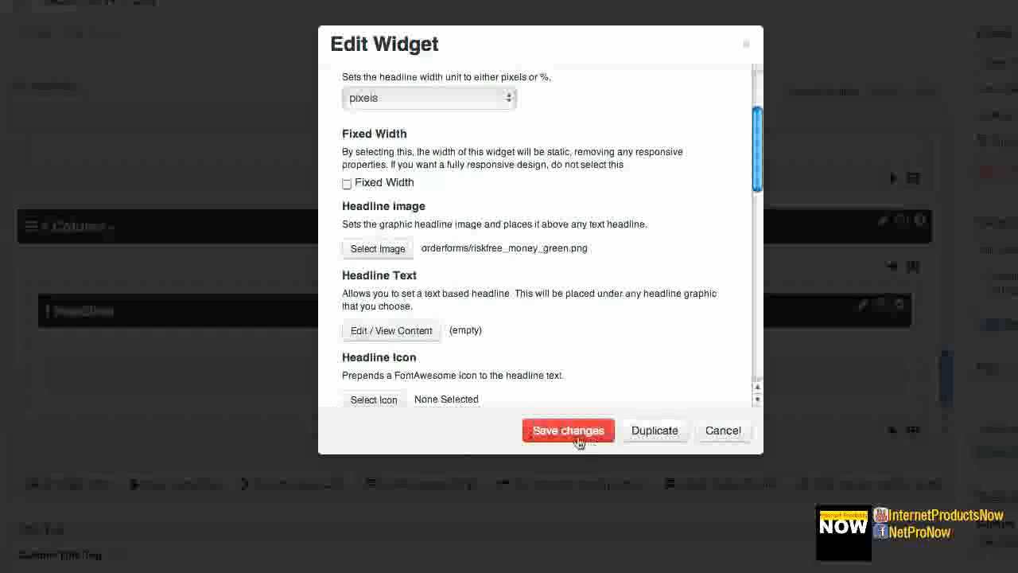
pyautogui.click(568, 433)
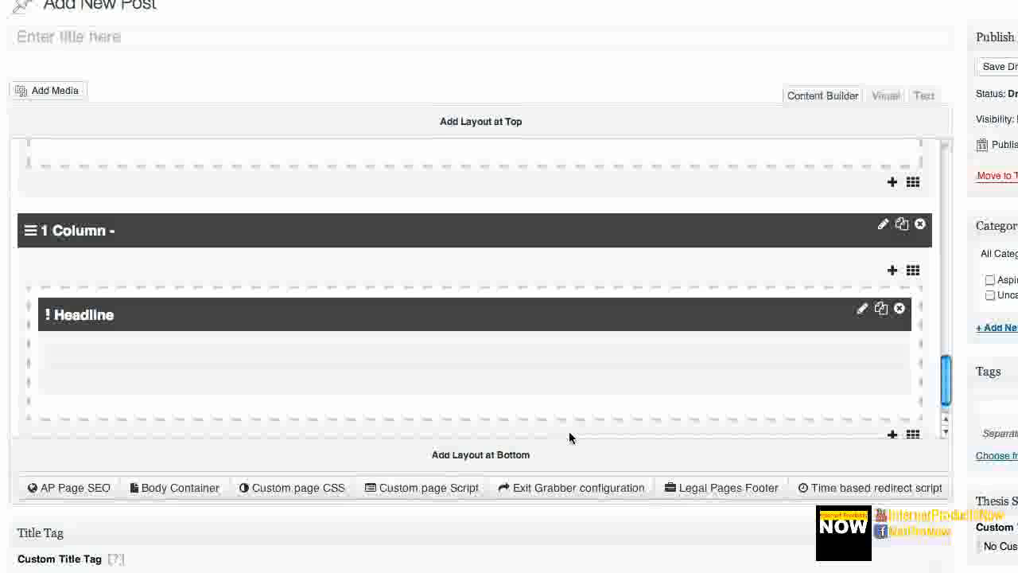
pyautogui.scroll(-4, 556, 381)
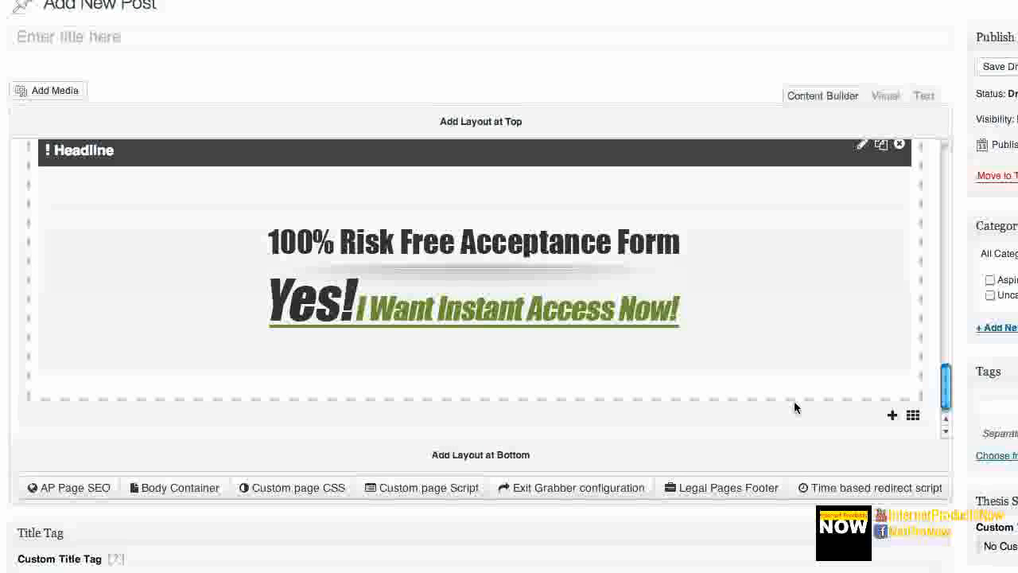
# Find widgets matching "graphic" and insert a Graphic Bullets List below the headline in the 1 Column layout.
pyautogui.click(893, 417)
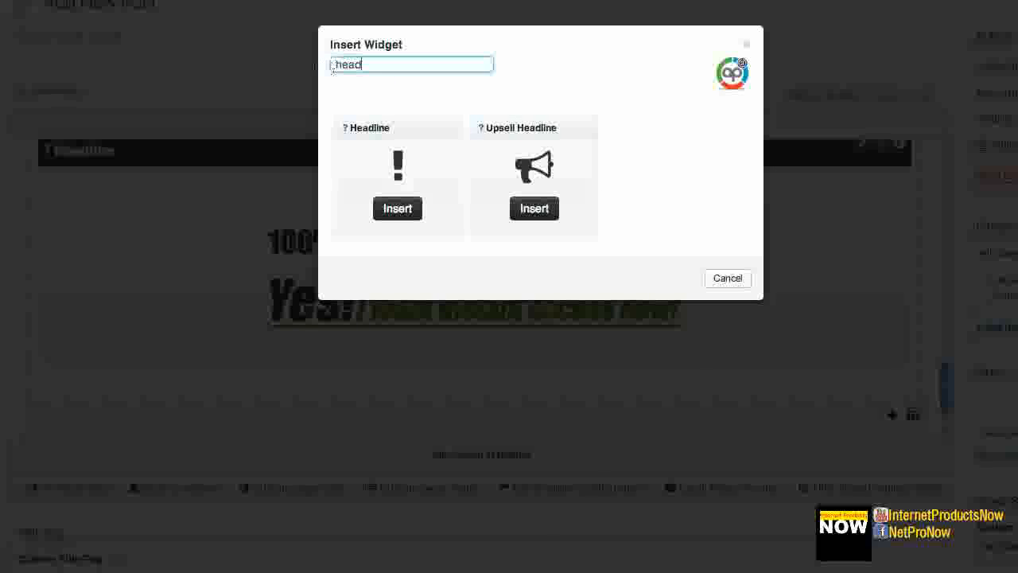
pyautogui.write('graphic')
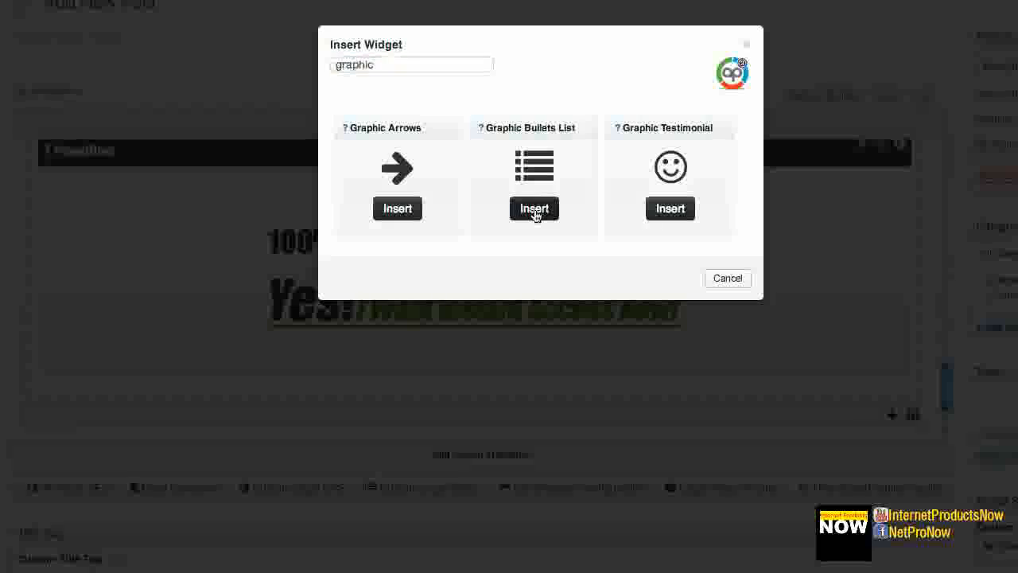
pyautogui.click(535, 209)
# Copy the last lorem ipsum paragraph, starting "Proin a lorem lacinia", from the text above the 2 Columns layout.
pyautogui.scroll(3, 536, 215)
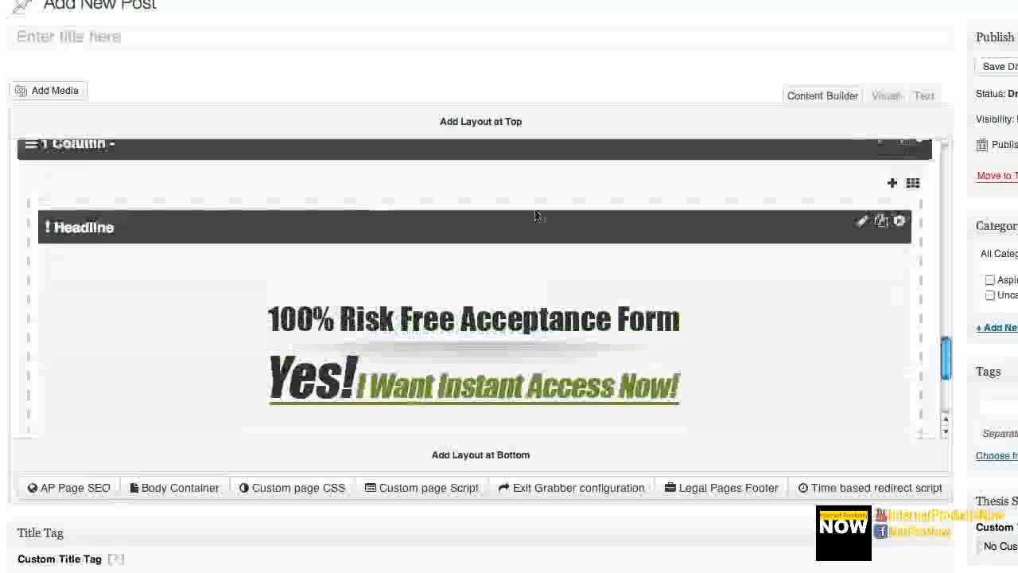
pyautogui.scroll(5, 536, 215)
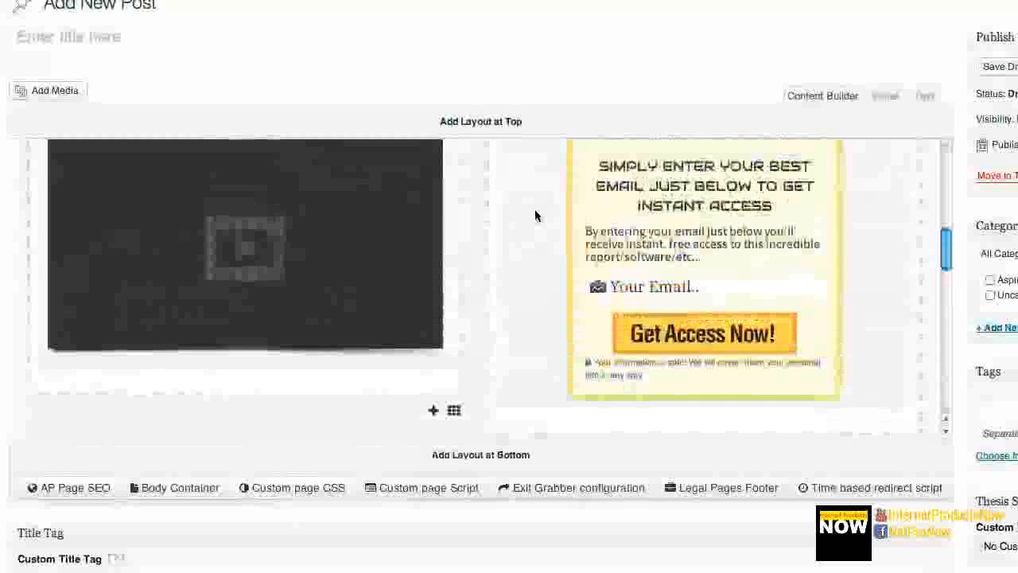
pyautogui.scroll(5, 536, 215)
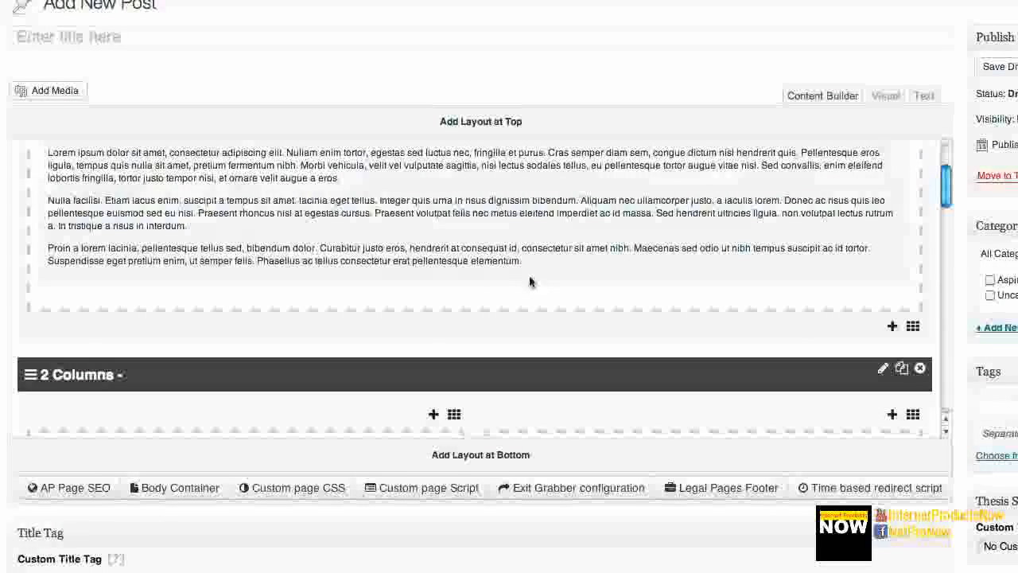
pyautogui.tripleClick(49, 253)
pyautogui.hotkey('ctrl', 'c')
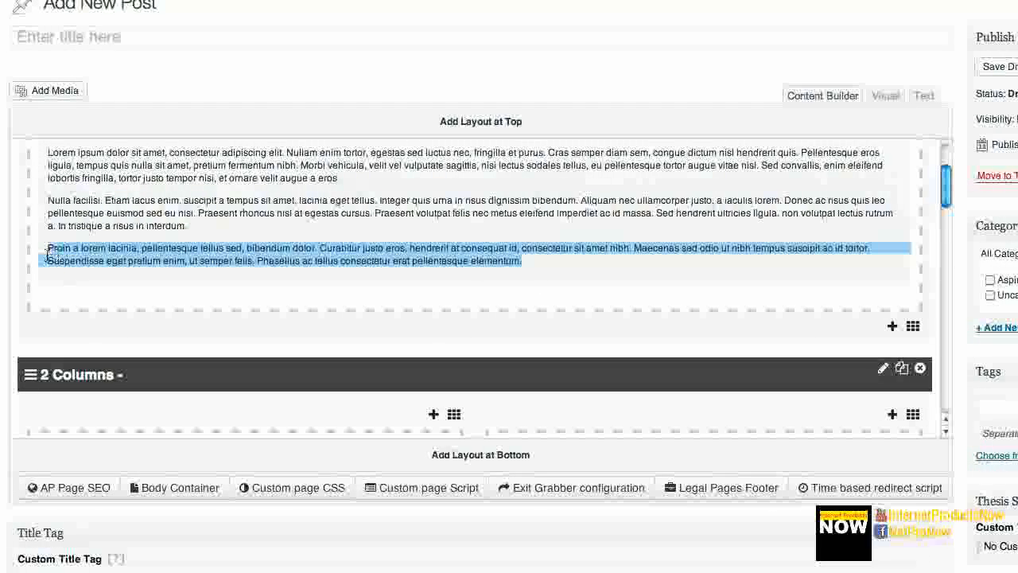
# Edit the Graphic Bullets List widget and choose the green check image bullets_09 as its bullet graphic.
pyautogui.scroll(-8, 49, 253)
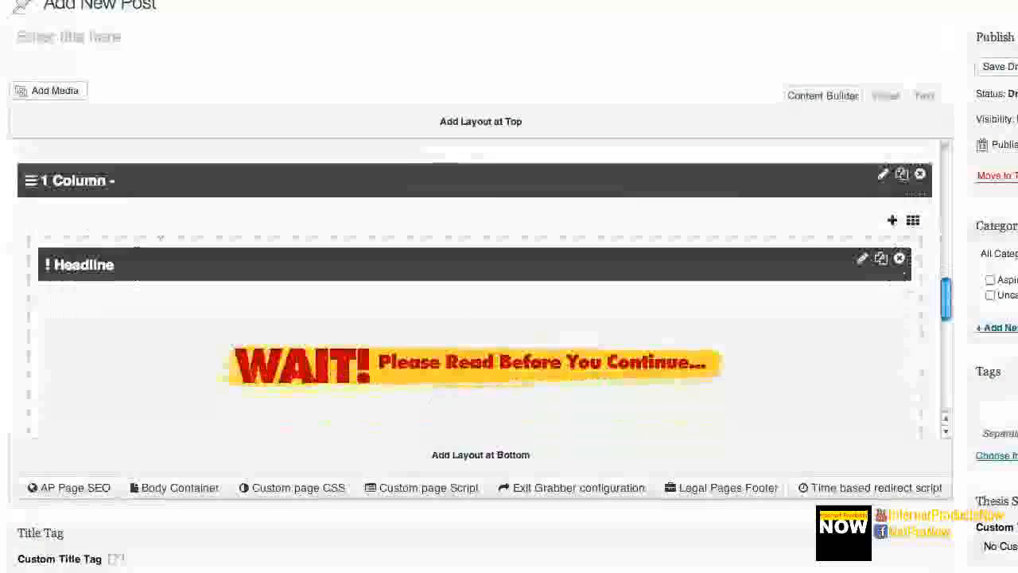
pyautogui.scroll(-8, 136, 253)
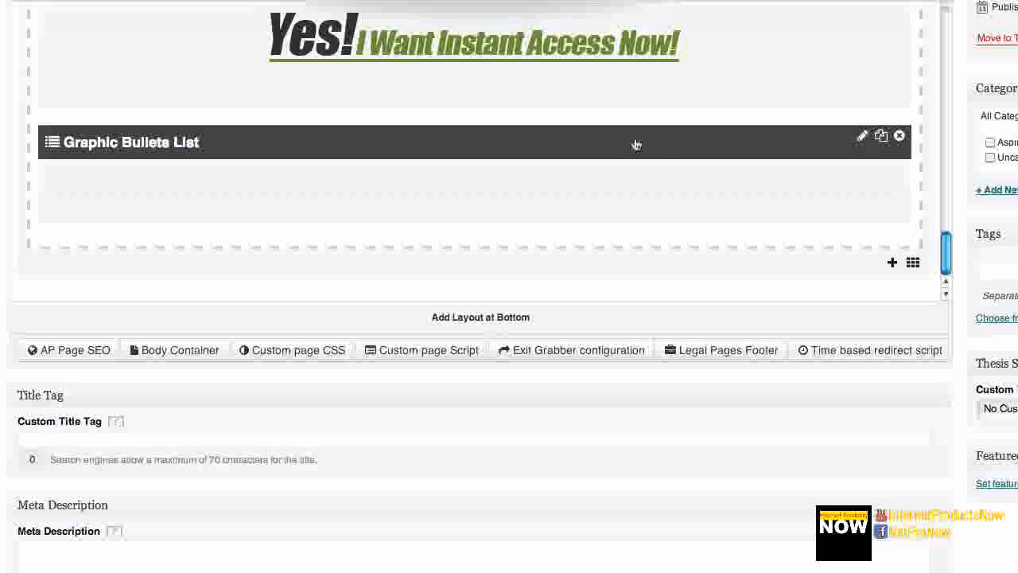
pyautogui.click(610, 144)
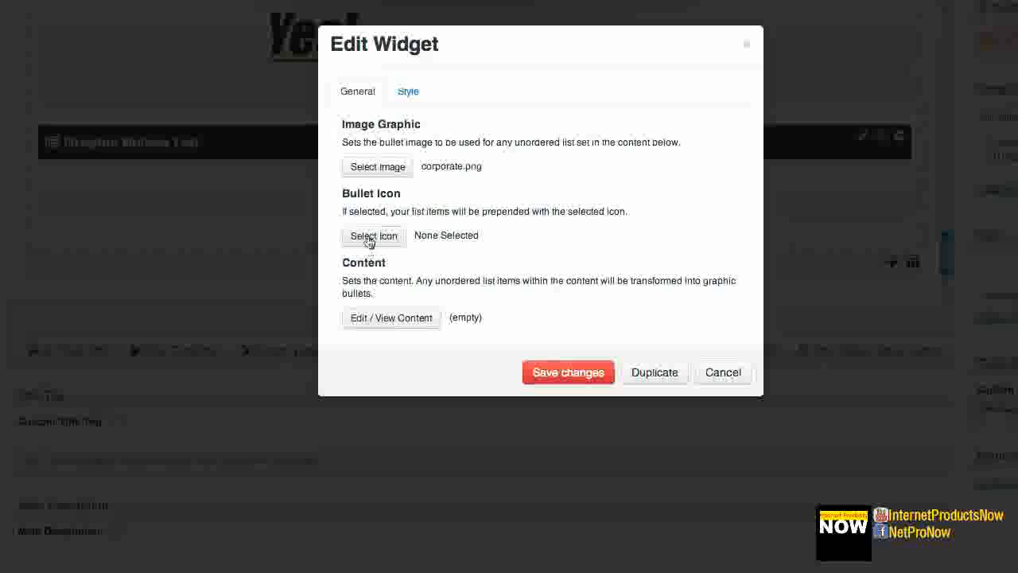
pyautogui.click(370, 167)
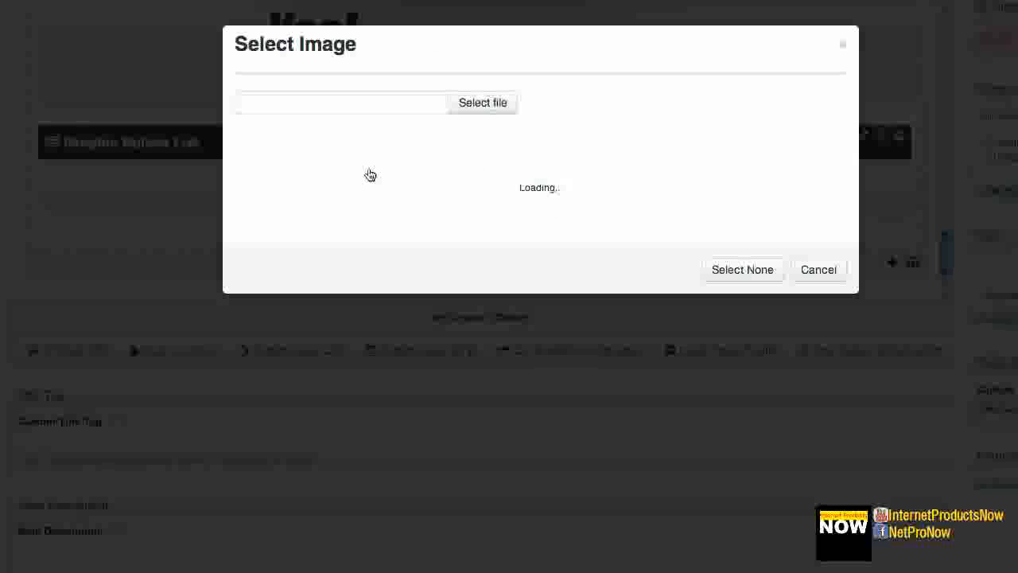
pyautogui.scroll(-5, 517, 183)
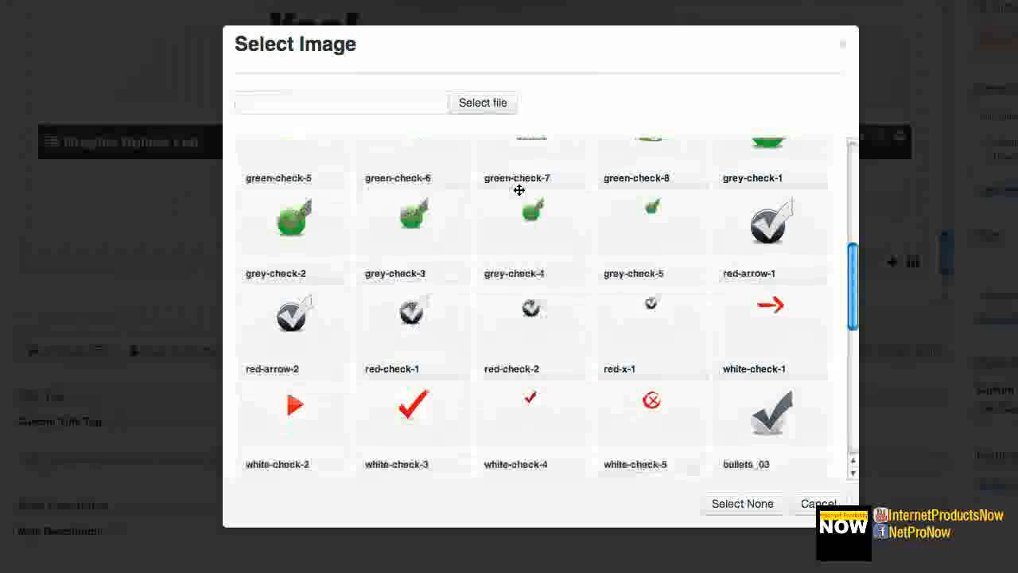
pyautogui.scroll(-5, 518, 190)
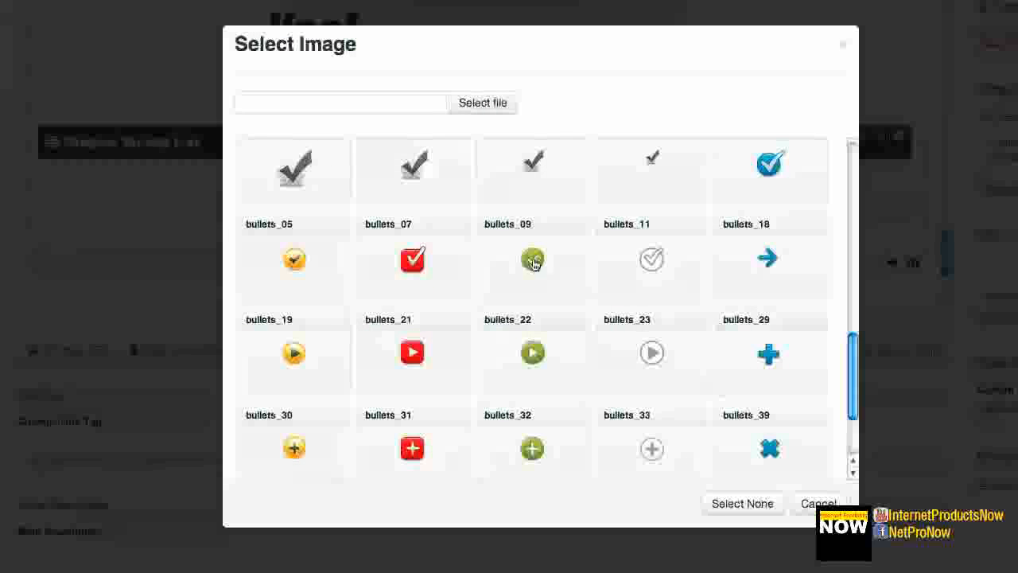
pyautogui.scroll(-3, 532, 262)
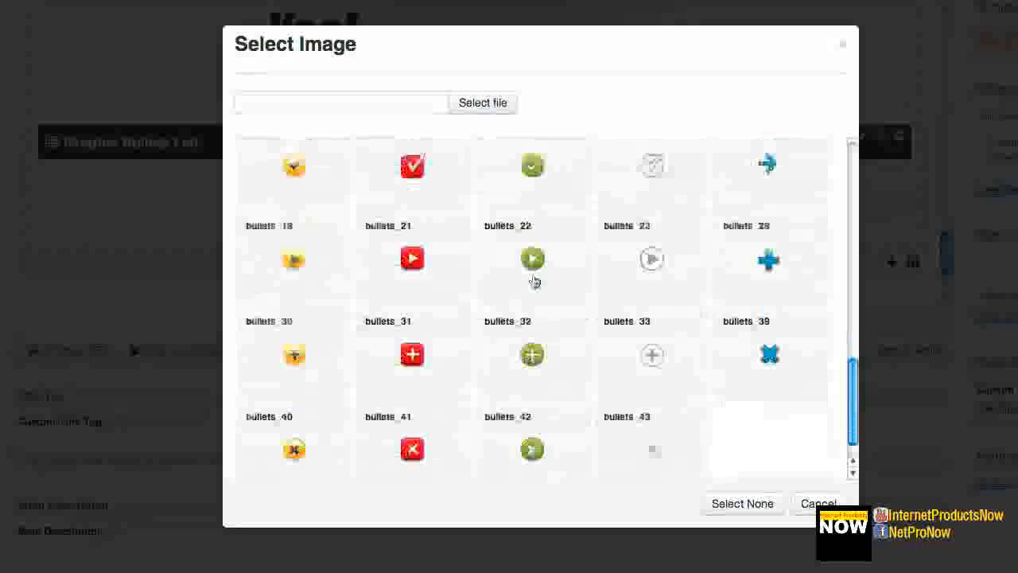
pyautogui.click(537, 163)
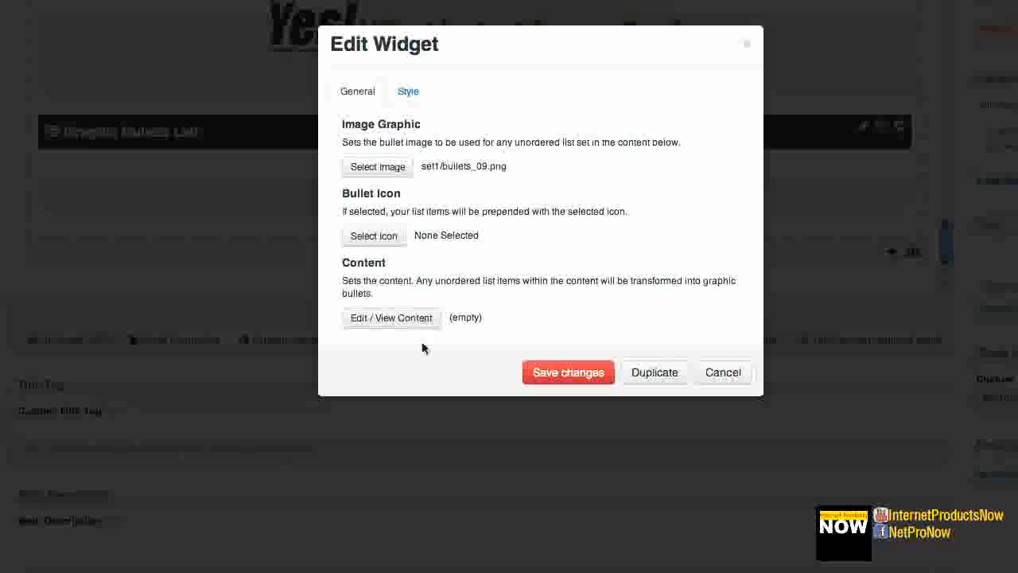
# Paste the copied lorem ipsum paragraph as the Graphic Bullets List content and split it so each sentence is its own paragraph.
pyautogui.click(402, 321)
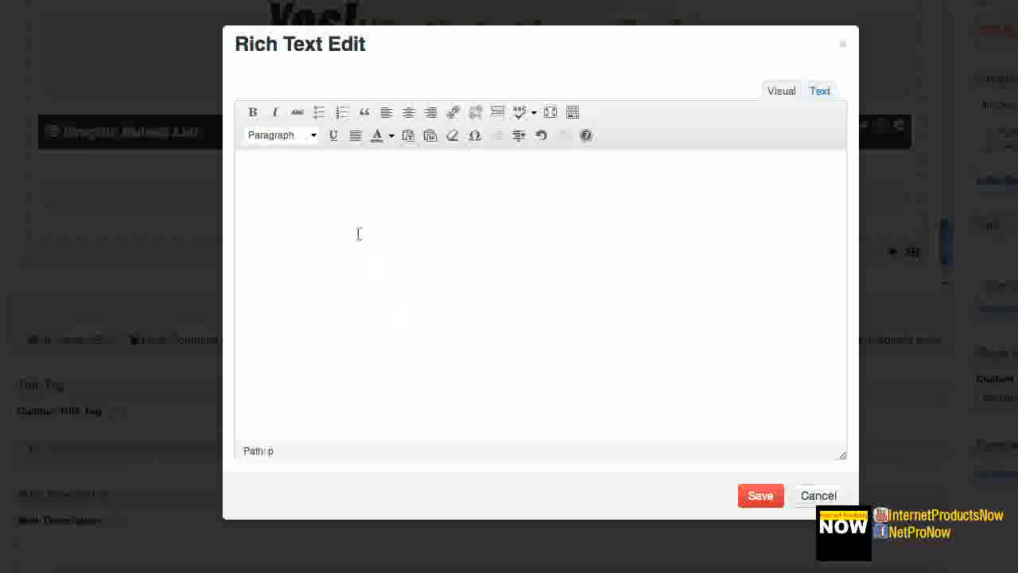
pyautogui.hotkey('ctrl', 'v')
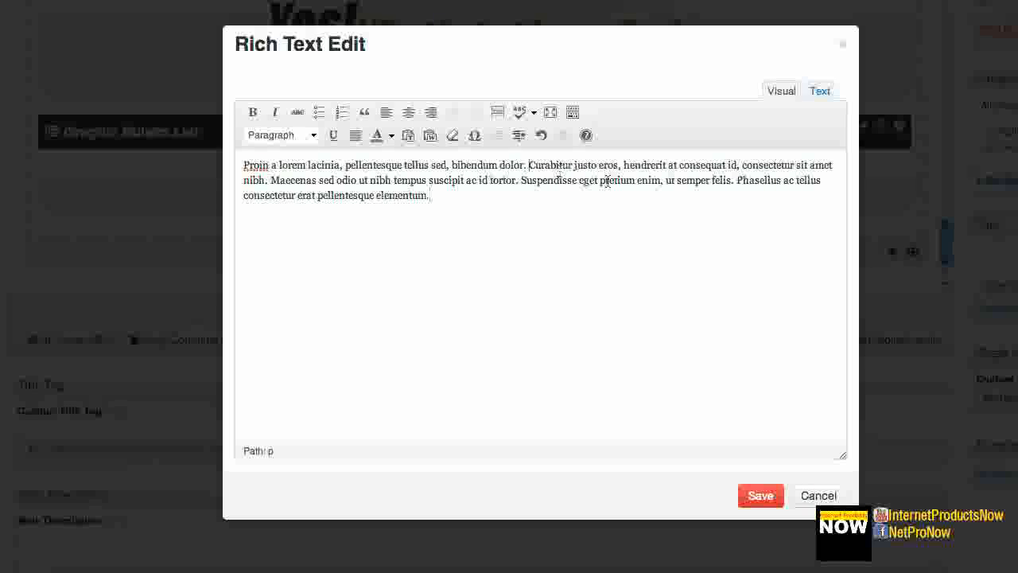
pyautogui.press('Return')
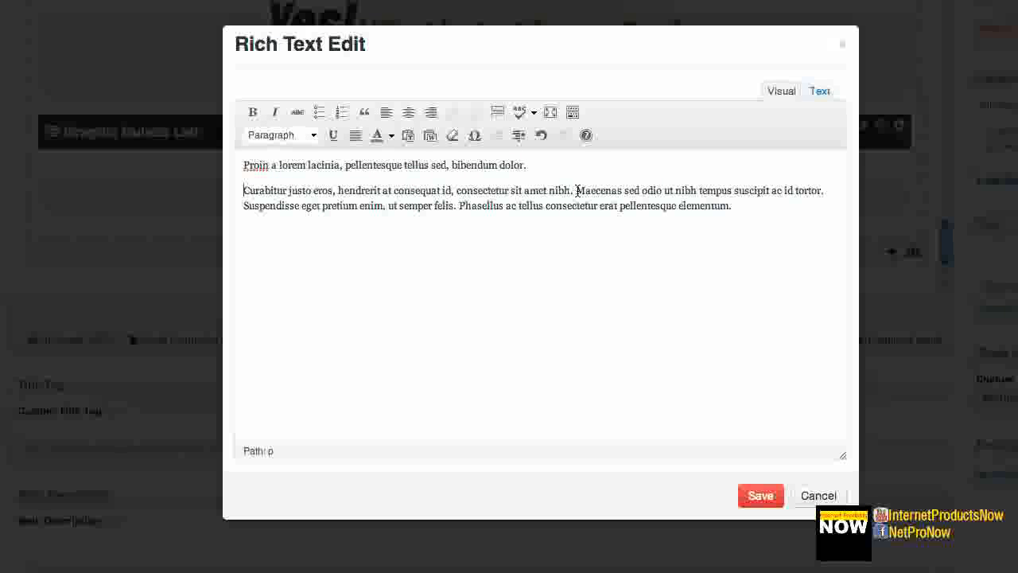
pyautogui.press('Return')
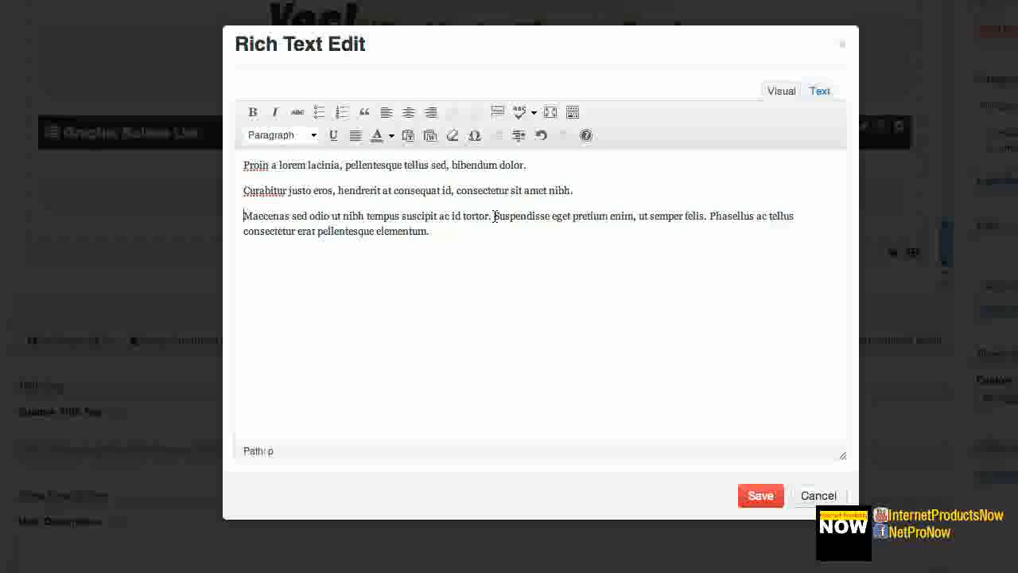
pyautogui.click(494, 217)
pyautogui.press('Return')
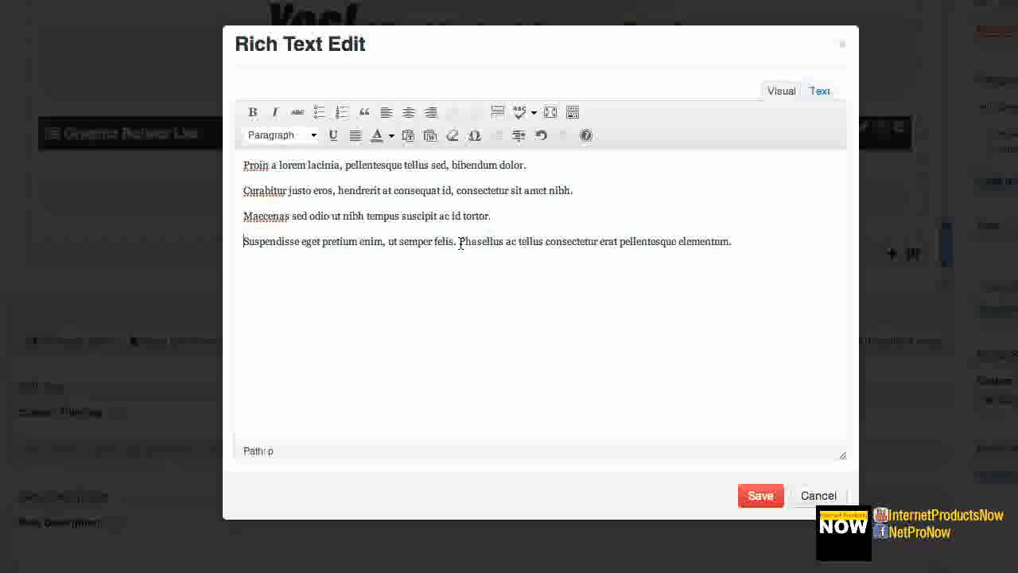
pyautogui.press('Return')
# Turn the three middle sentences, from "Curabitur" to "semper felis", into an unordered list, then save the content and the widget.
pyautogui.moveTo(458, 242); pyautogui.dragTo(245, 187)
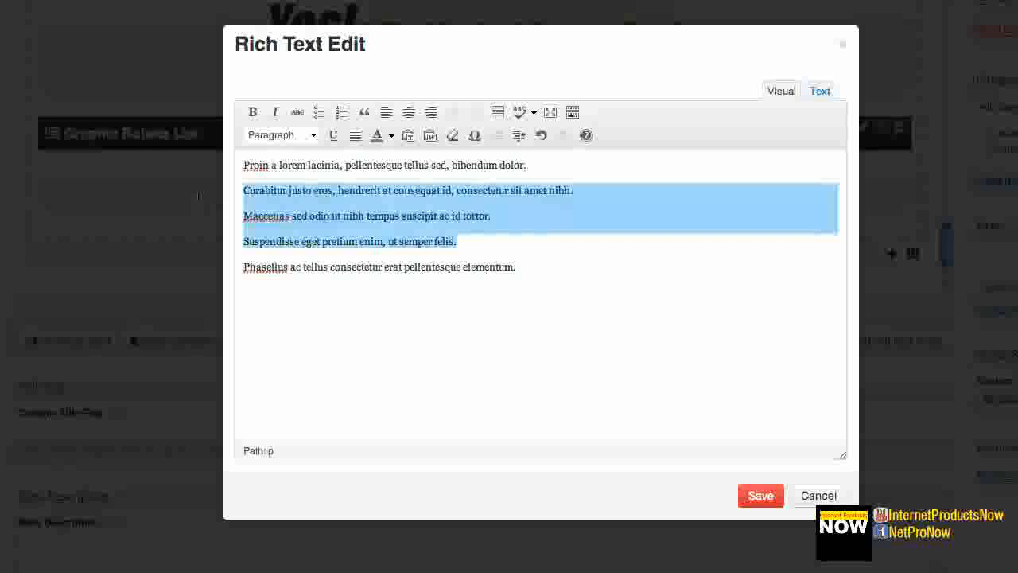
pyautogui.click(318, 112)
pyautogui.click(761, 496)
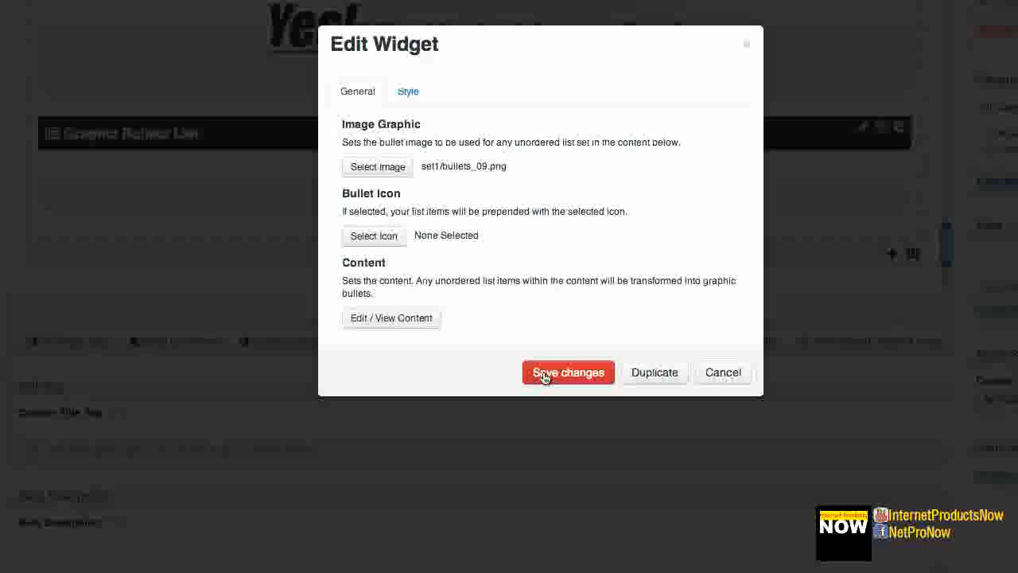
pyautogui.click(547, 525)
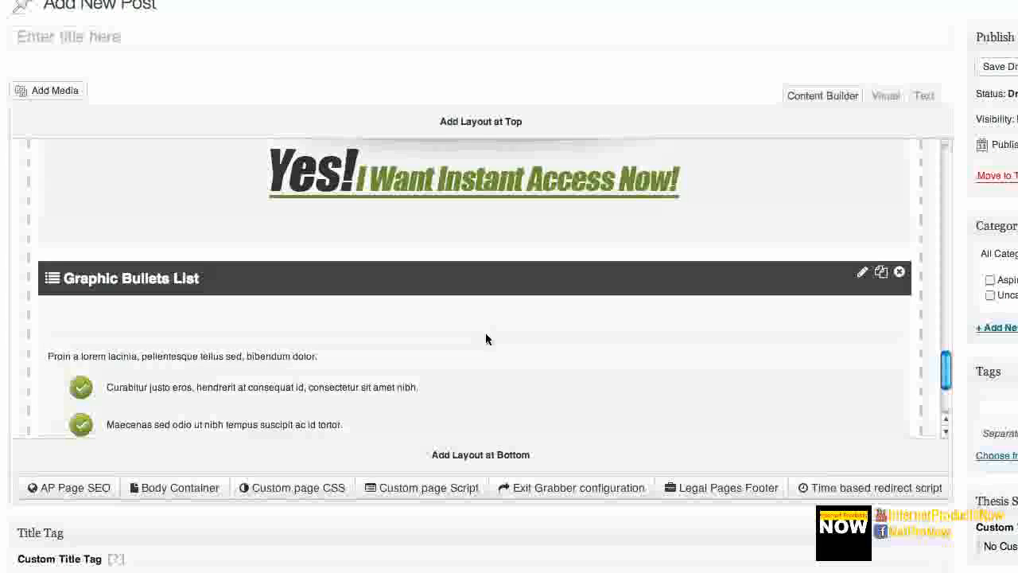
# Find widgets matching "order" and insert an Order Button below the Graphic Bullets List.
pyautogui.scroll(-3, 487, 340)
pyautogui.scroll(-3, 260, 339)
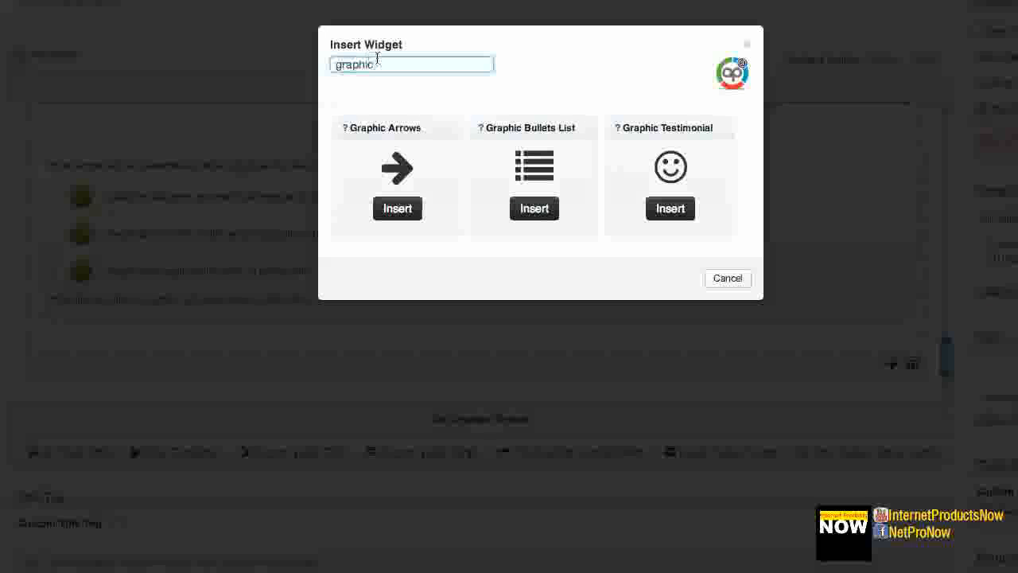
pyautogui.press('super+a')
pyautogui.write('or')
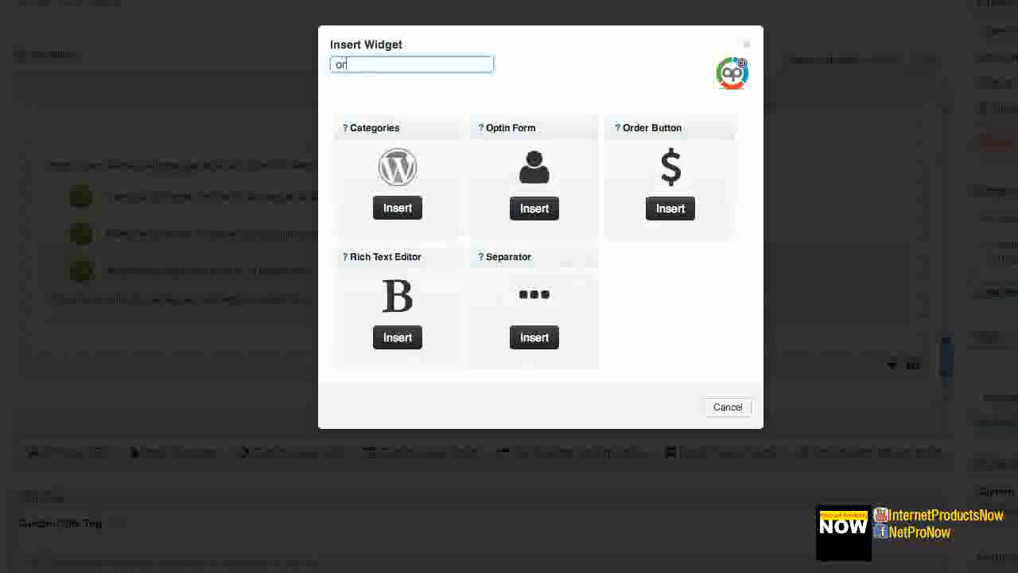
pyautogui.write('der')
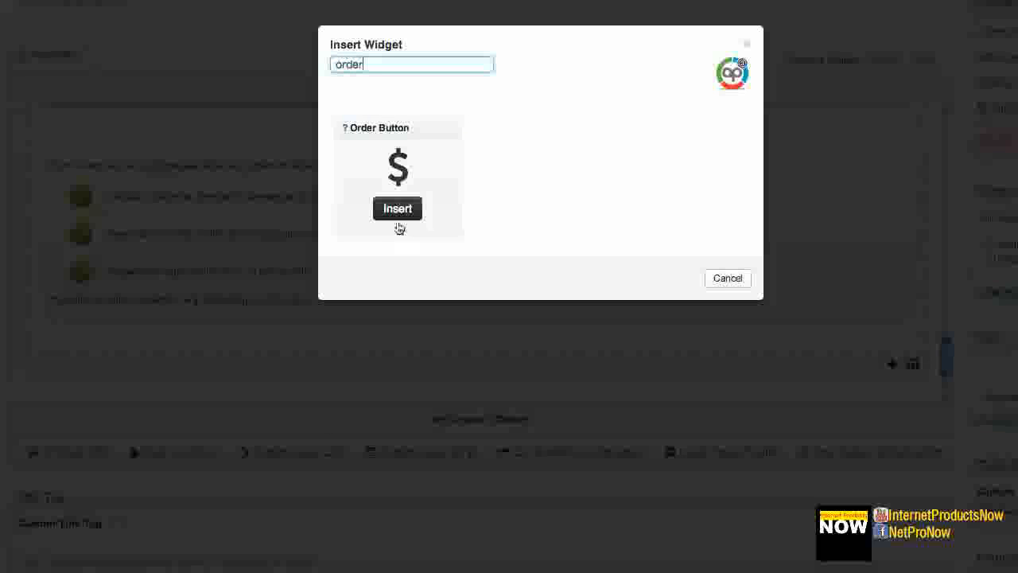
pyautogui.click(398, 210)
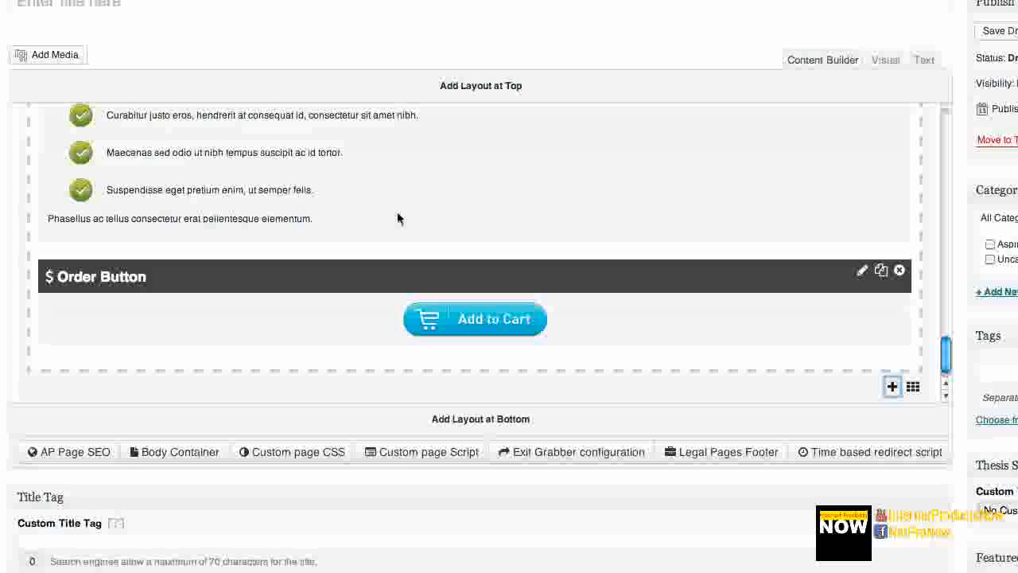
# Choose green-rb-arrow-cards as the Order Button's graphic and save the widget.
pyautogui.click(627, 320)
pyautogui.click(381, 167)
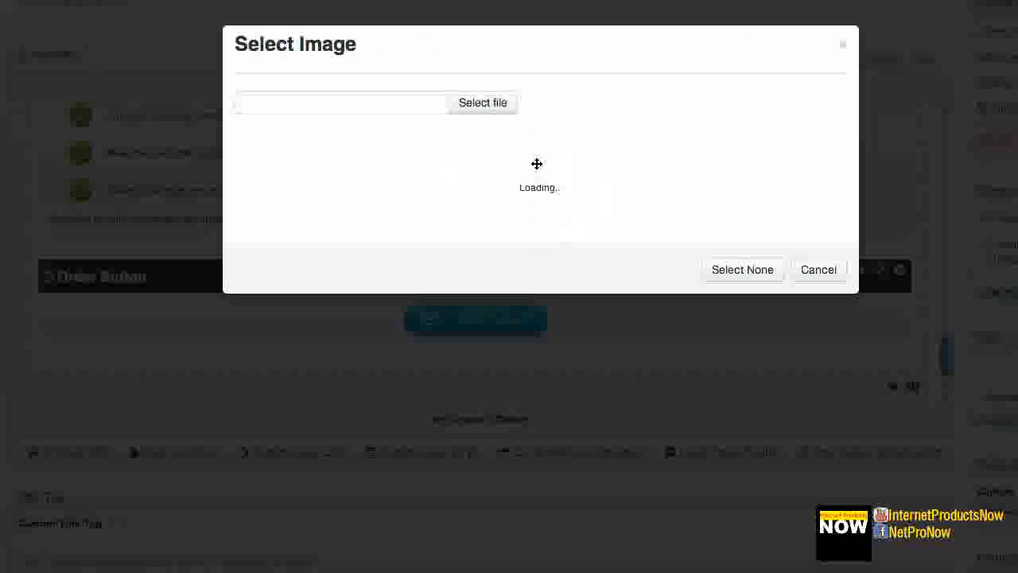
pyautogui.scroll(-2, 549, 199)
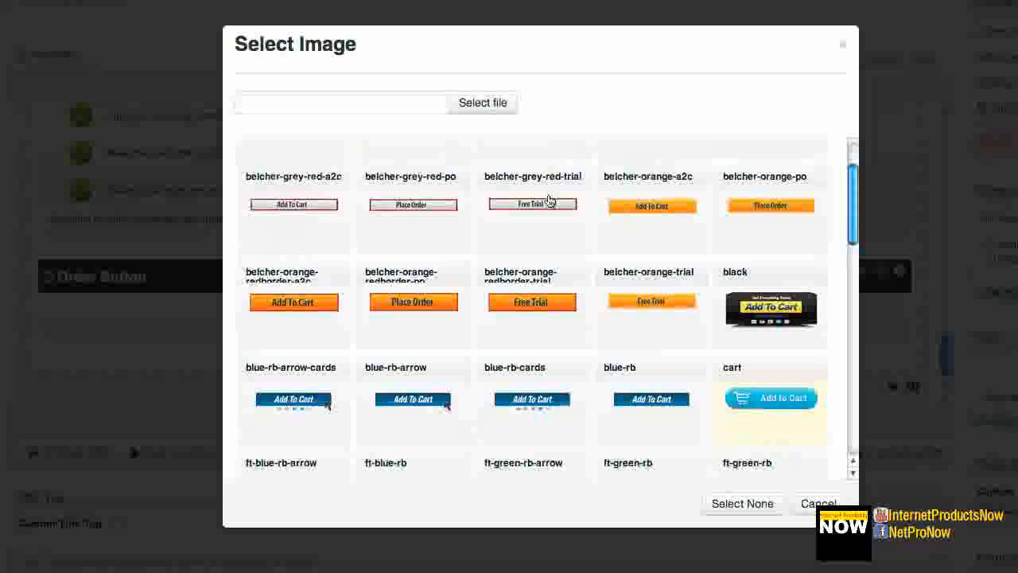
pyautogui.scroll(-2, 549, 200)
pyautogui.scroll(-4, 548, 200)
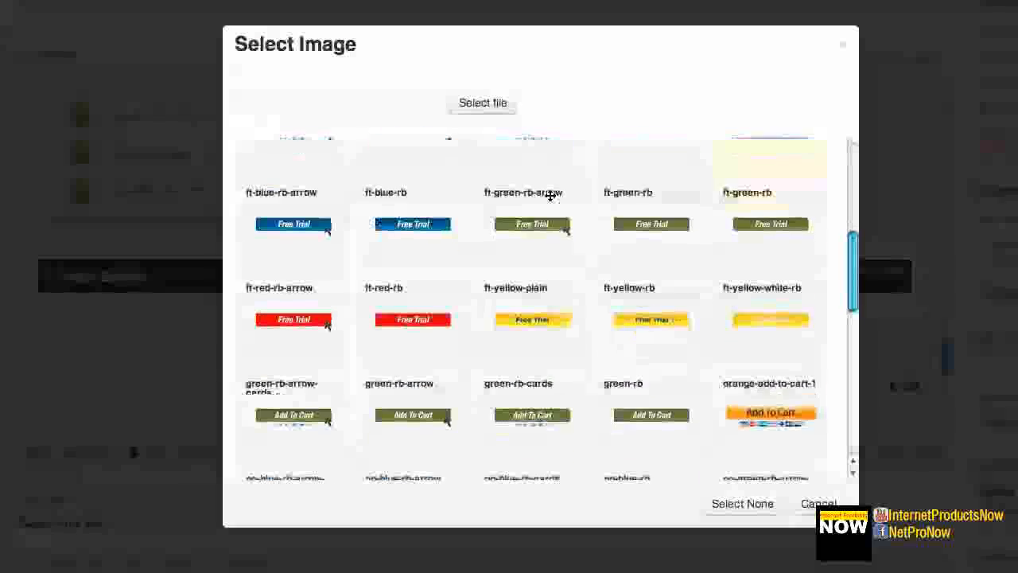
pyautogui.click(297, 367)
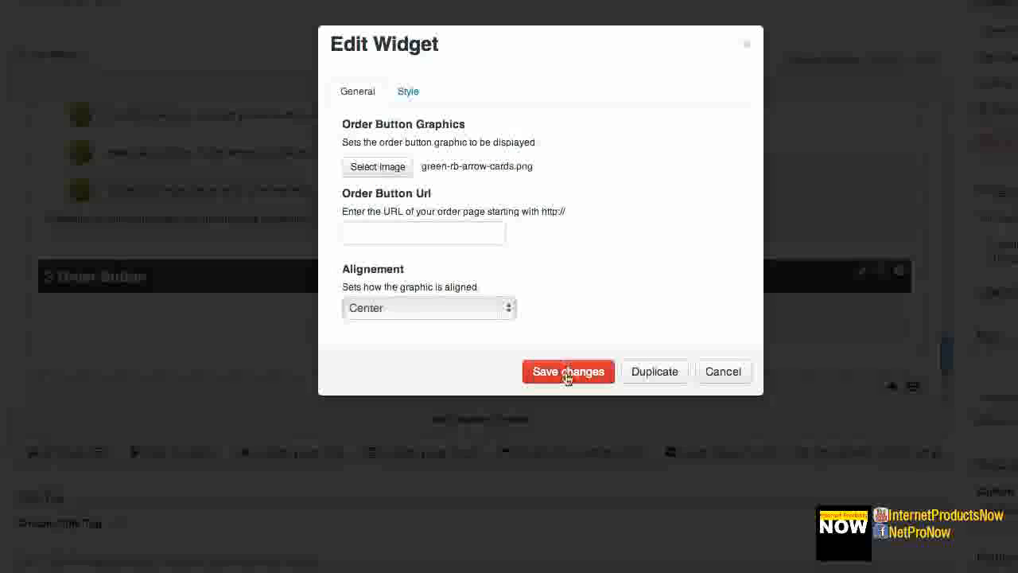
pyautogui.click(567, 372)
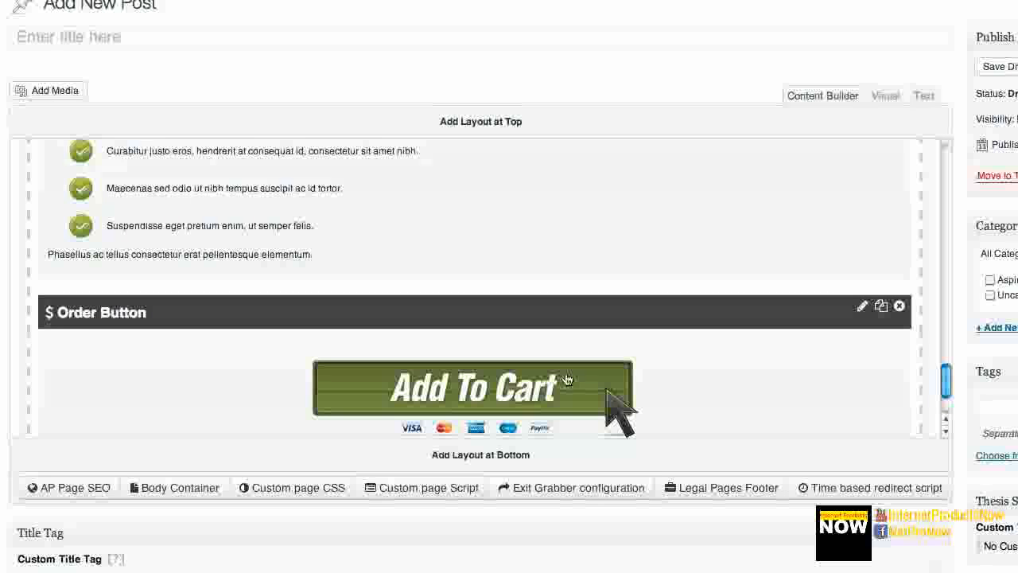
# Add a 1 Column layout at the bottom of the post and insert a Rich Text Editor widget, found with "rich", into it.
pyautogui.scroll(-3, 566, 366)
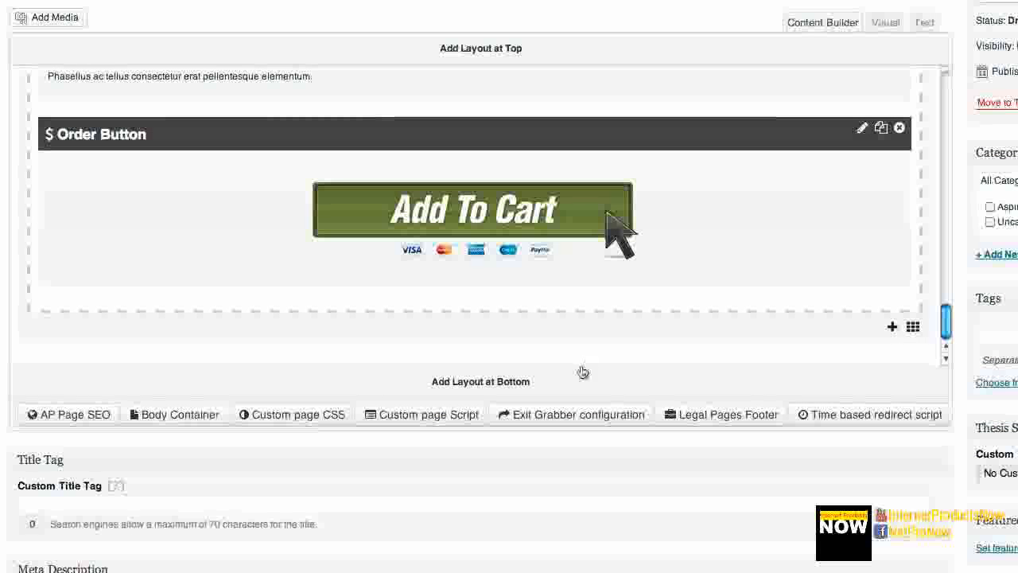
pyautogui.click(501, 364)
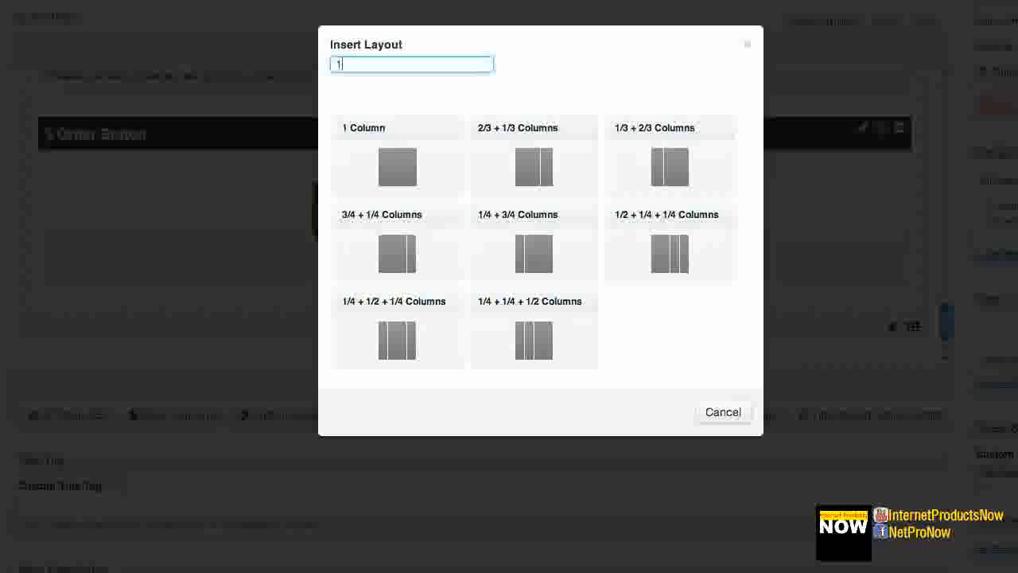
pyautogui.click(390, 164)
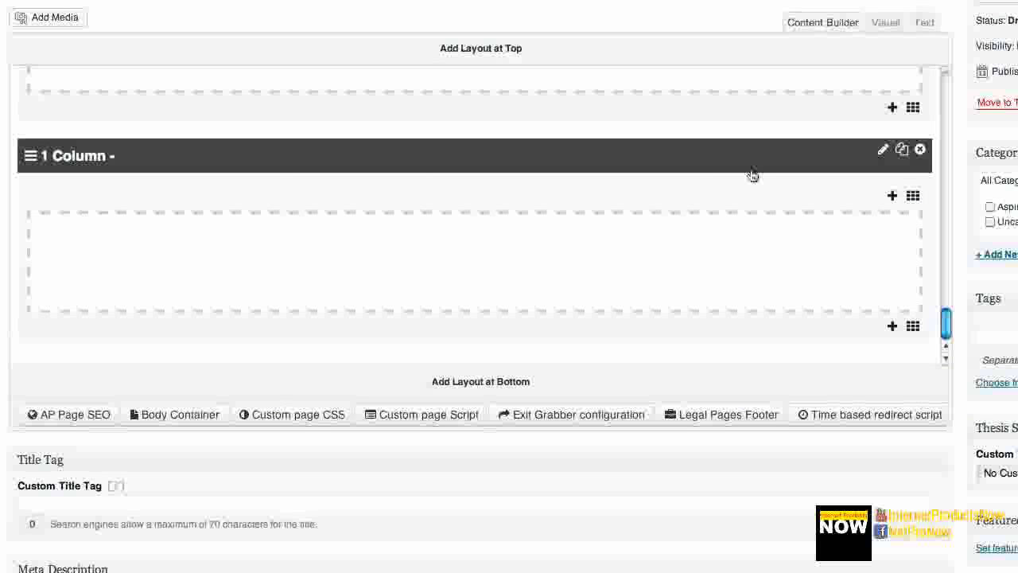
pyautogui.write('order')
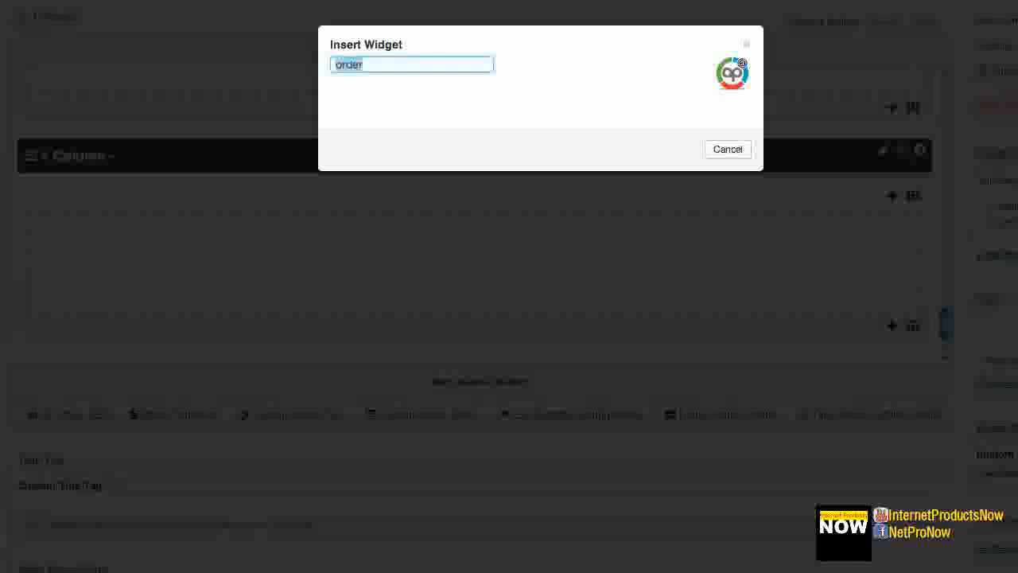
pyautogui.write('rich')
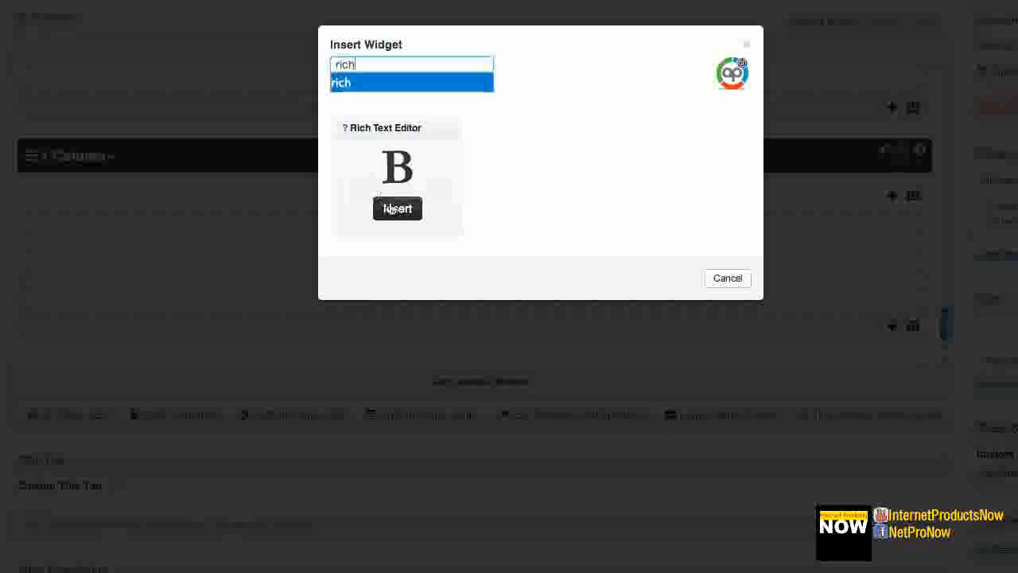
pyautogui.click(391, 210)
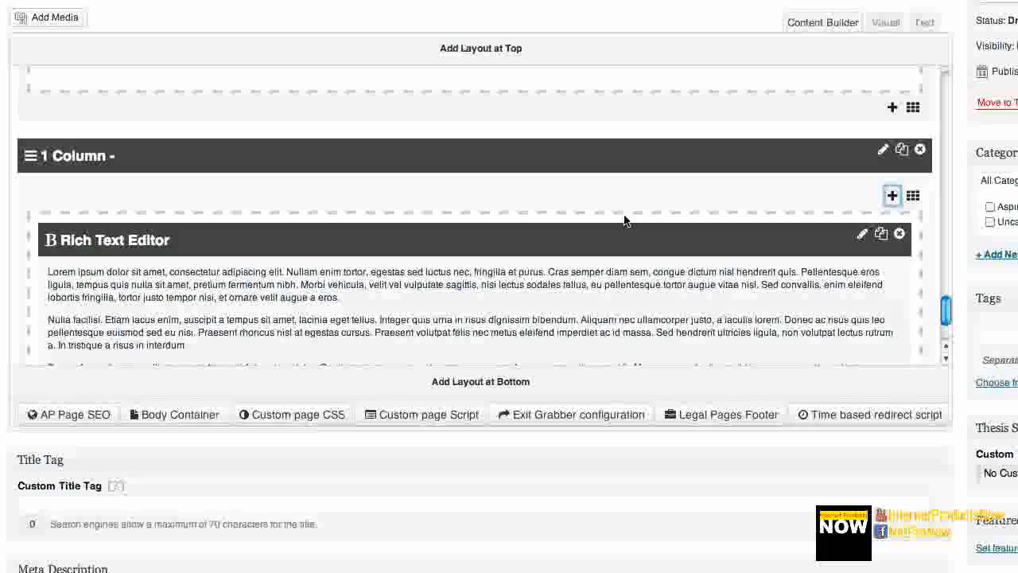
# Find widgets matching "testi" and insert a Graphic Testimonial below the Rich Text Editor in the last 1 Column layout.
pyautogui.scroll(-3, 641, 221)
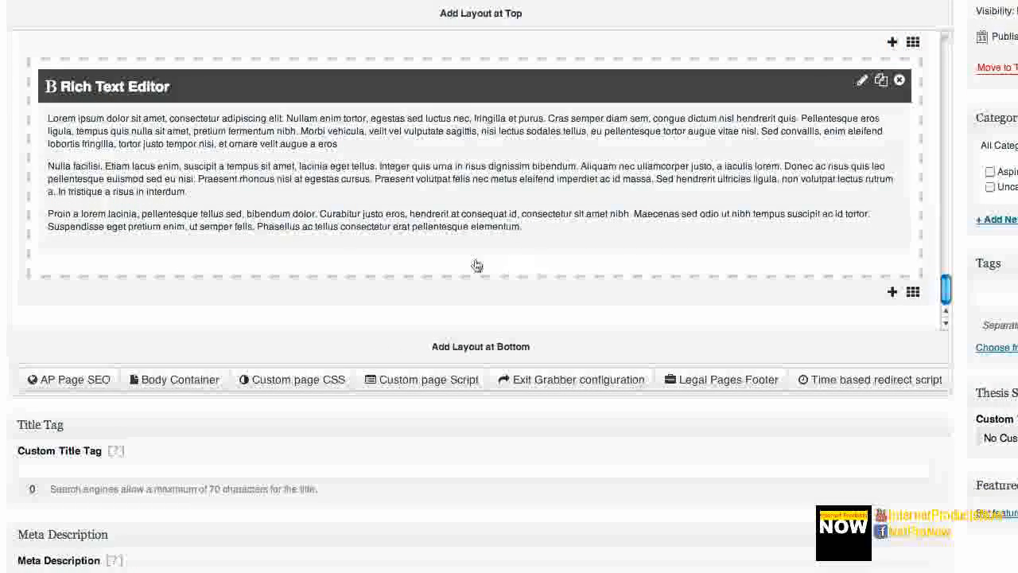
pyautogui.click(400, 247)
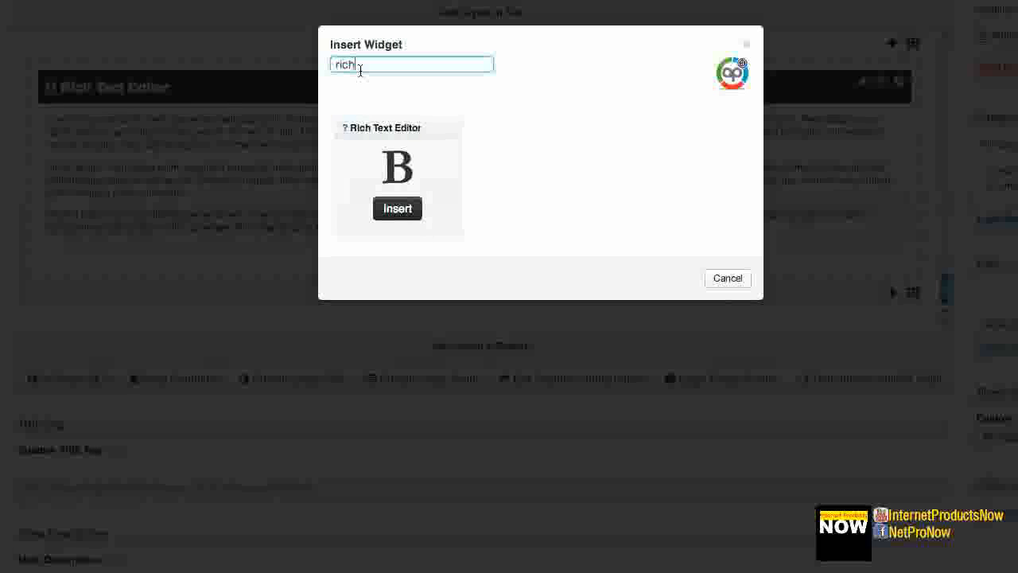
pyautogui.doubleClick(359, 70)
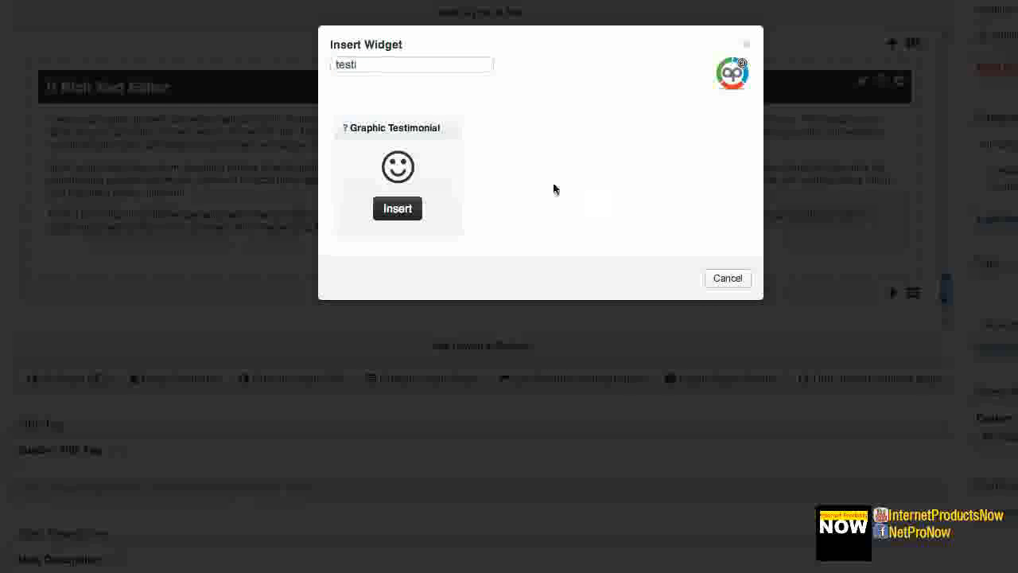
pyautogui.click(397, 209)
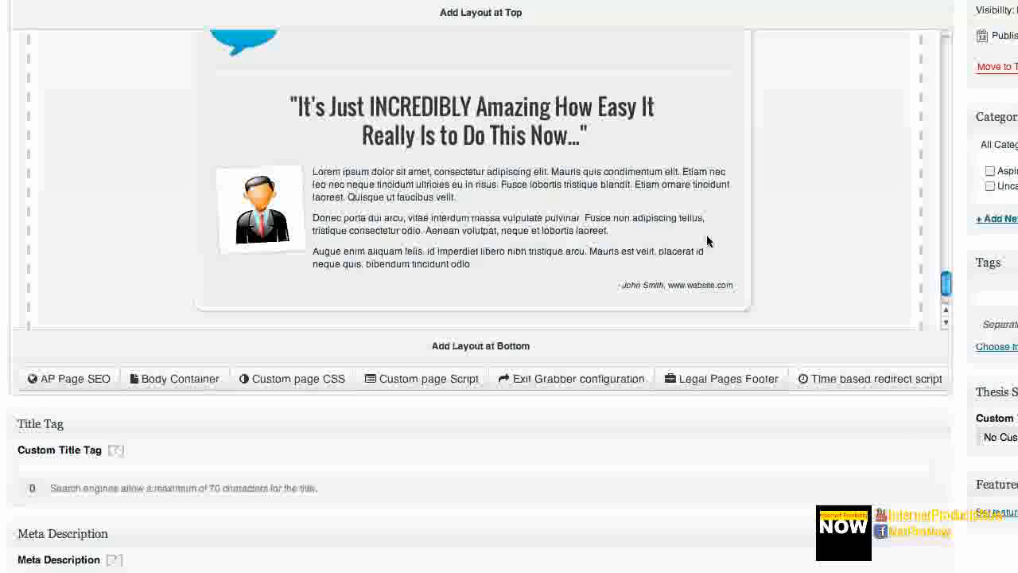
# Review the new testimonial and the post's other layouts and widgets up to the first text block.
pyautogui.scroll(4, 706, 235)
pyautogui.scroll(-5, 706, 234)
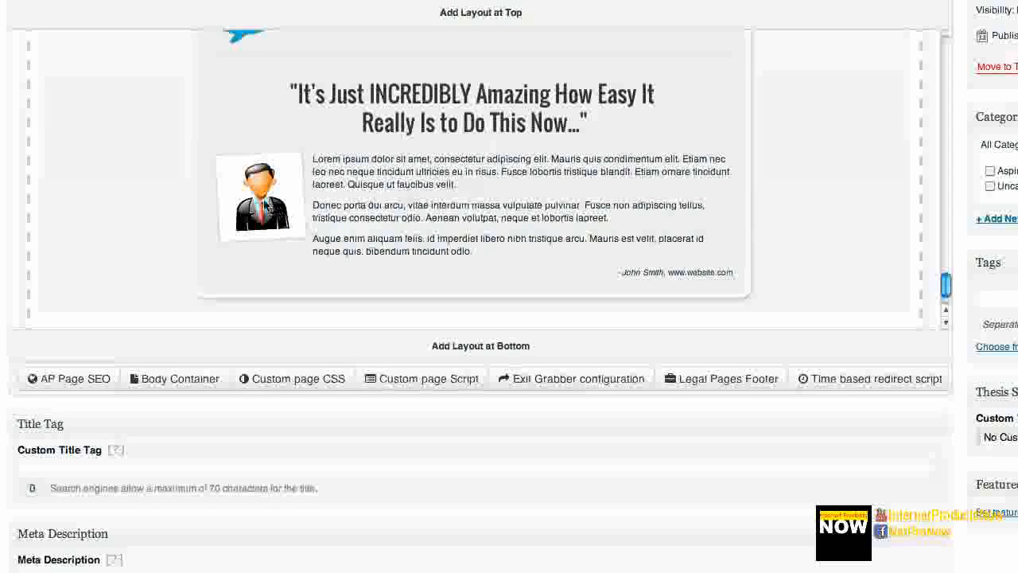
pyautogui.scroll(10, 449, 216)
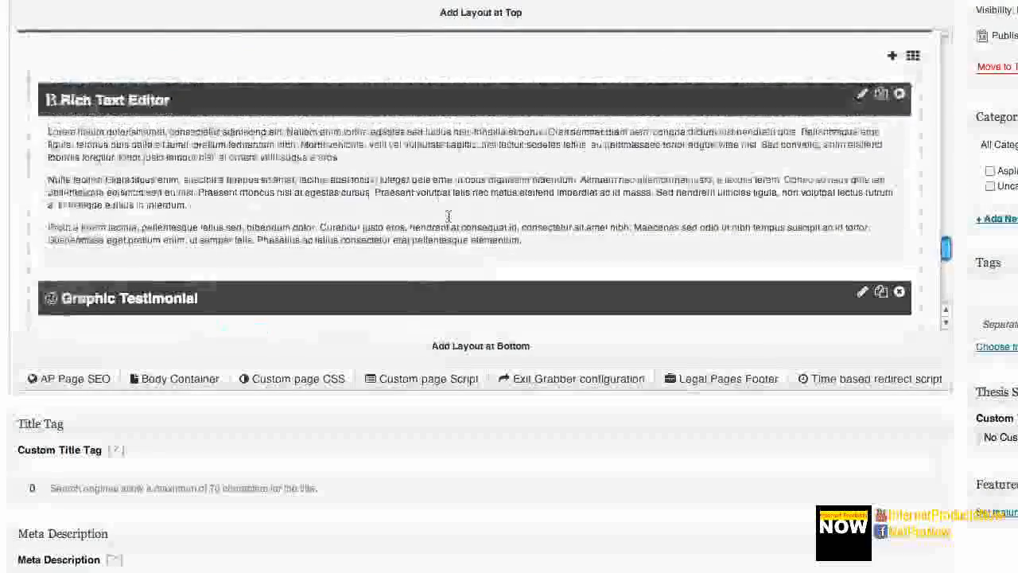
pyautogui.scroll(15, 449, 216)
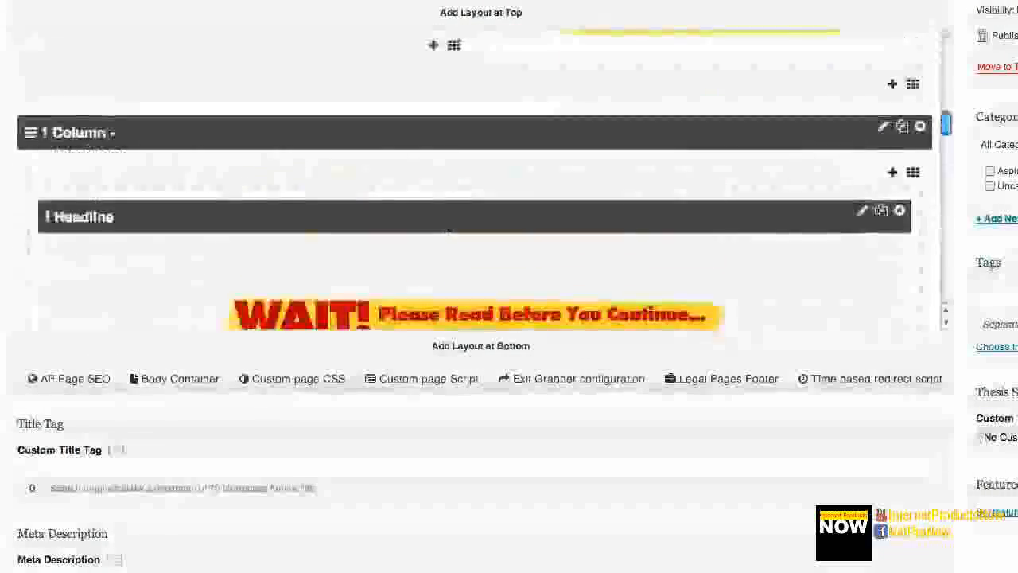
pyautogui.scroll(5, 447, 216)
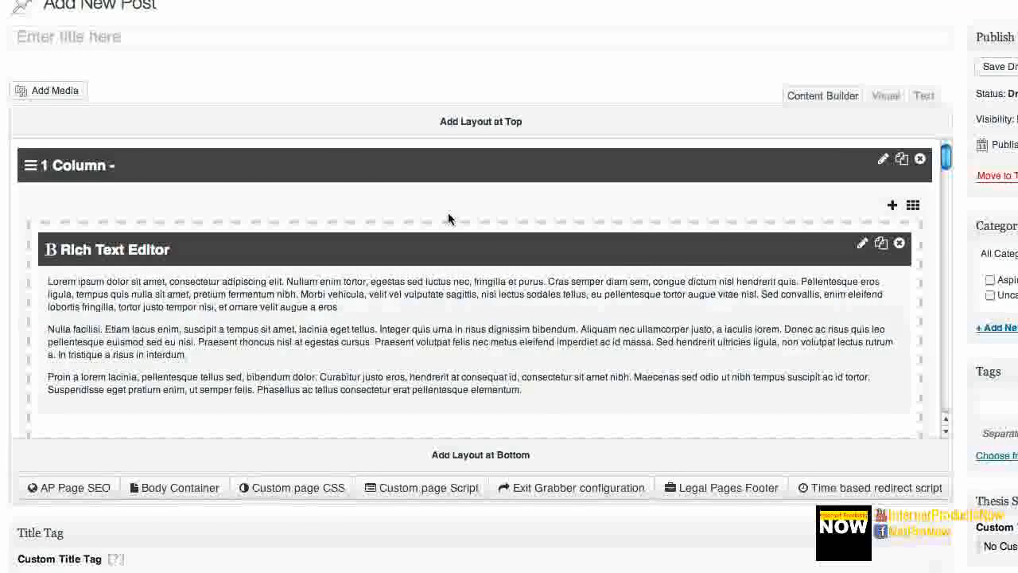
pyautogui.scroll(-5, 447, 219)
pyautogui.scroll(-3, 448, 218)
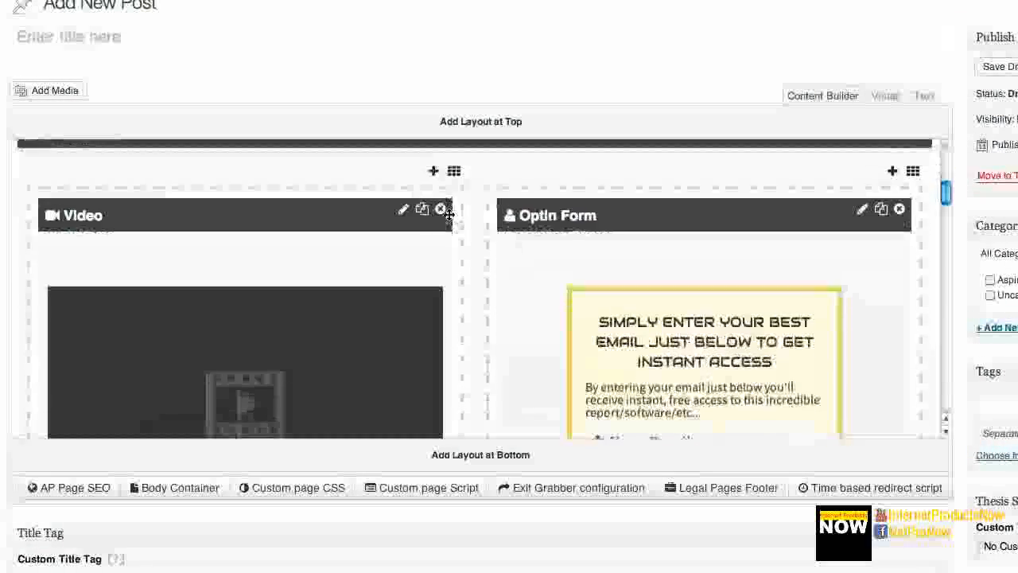
pyautogui.scroll(3, 448, 213)
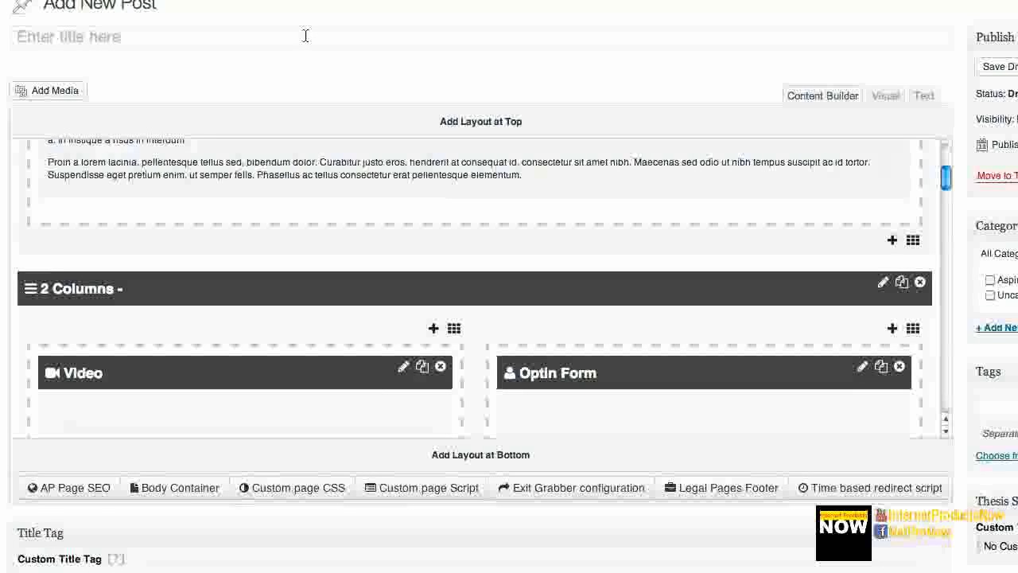
# Title the post "My Awesome Post".
pyautogui.click(311, 36)
pyautogui.write('M')
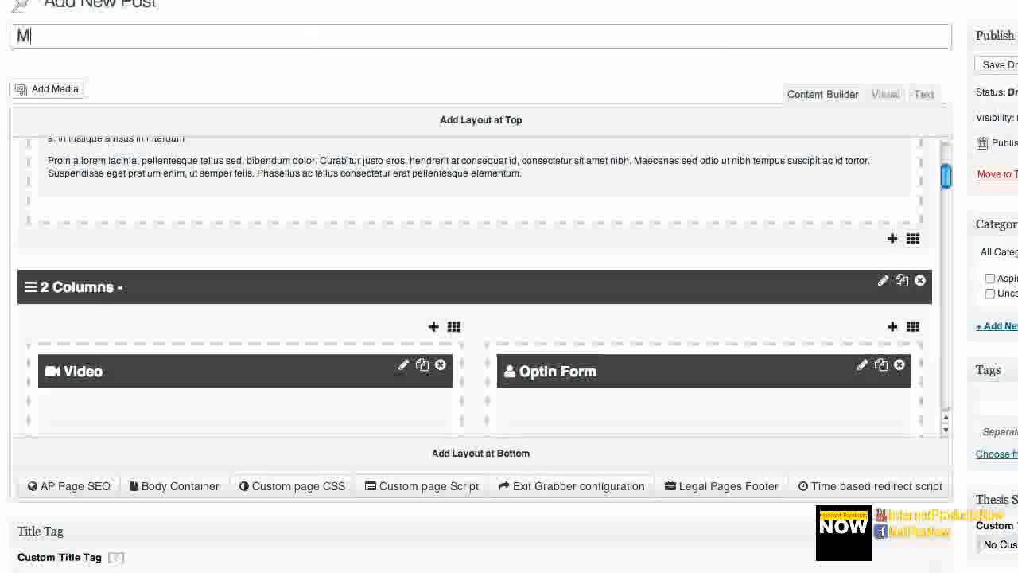
pyautogui.write('y Awesome Post')
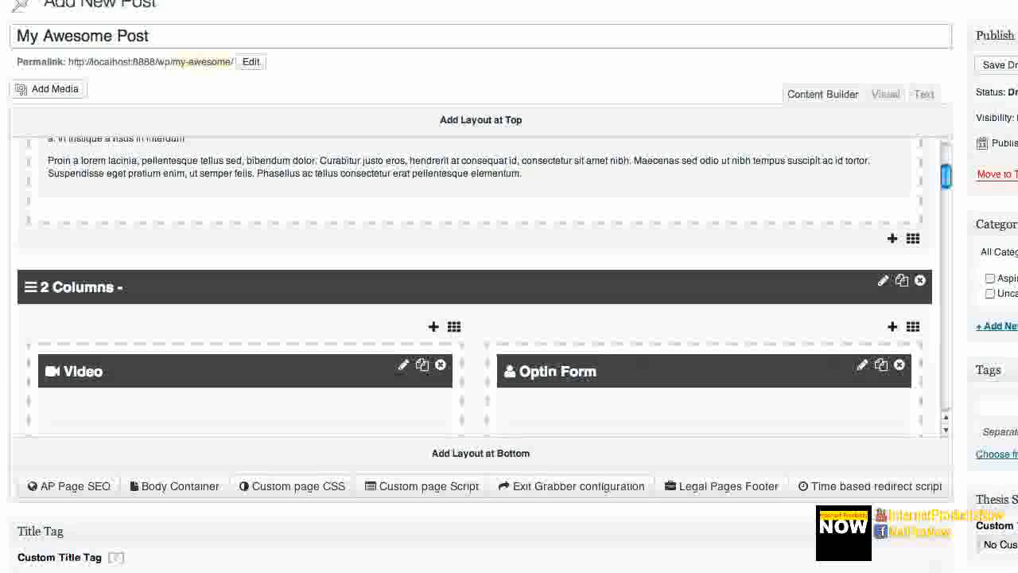
# Publish the post "My Awesome Post" and open the published version in a new tab.
pyautogui.press('Tab')
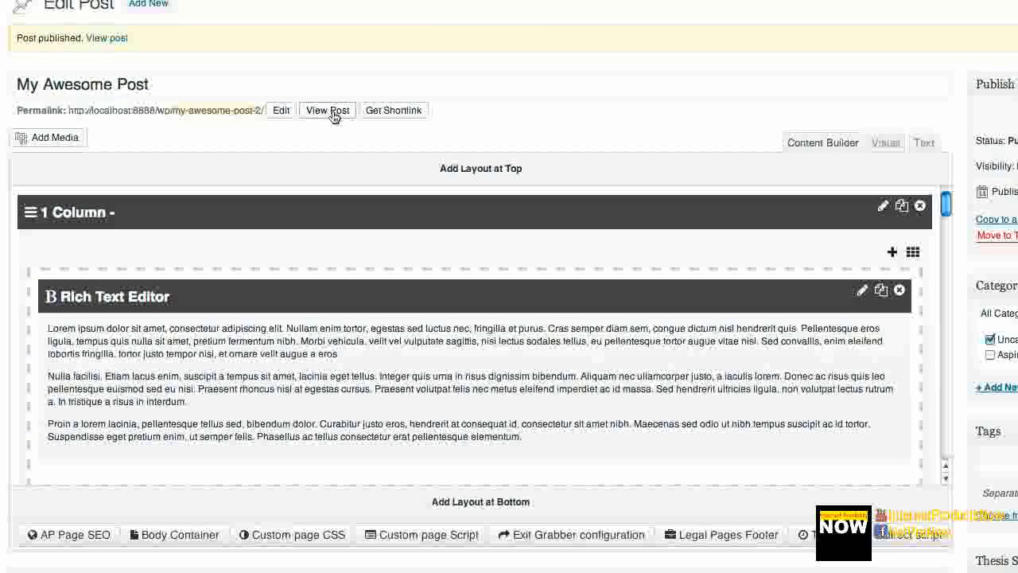
pyautogui.rightClick(333, 116)
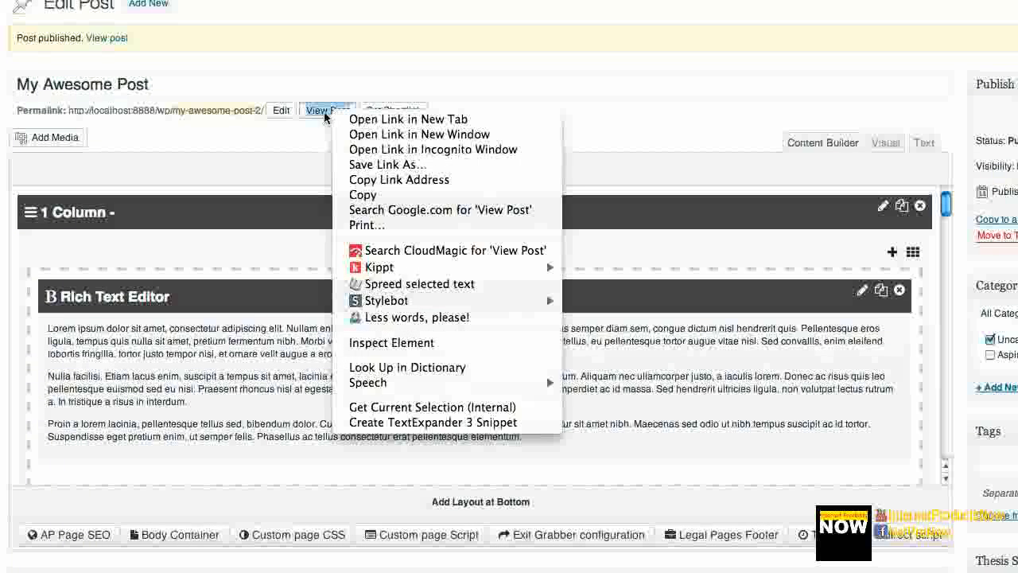
pyautogui.click(382, 118)
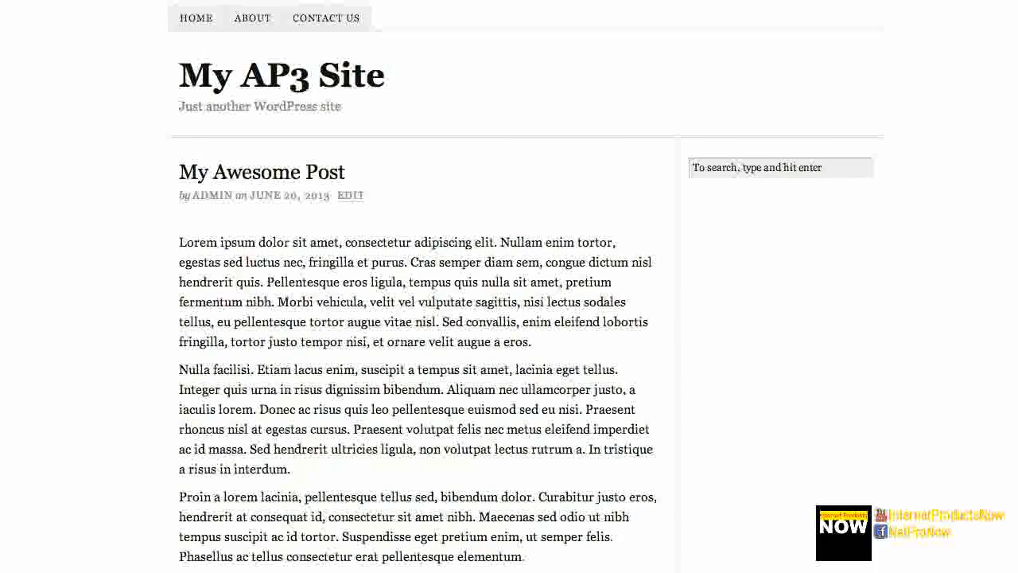
# Review the published post from the opening text through the video, optin form, headlines and order box to the testimonial, rechecking the two-column section.
pyautogui.scroll(-4, 492, 165)
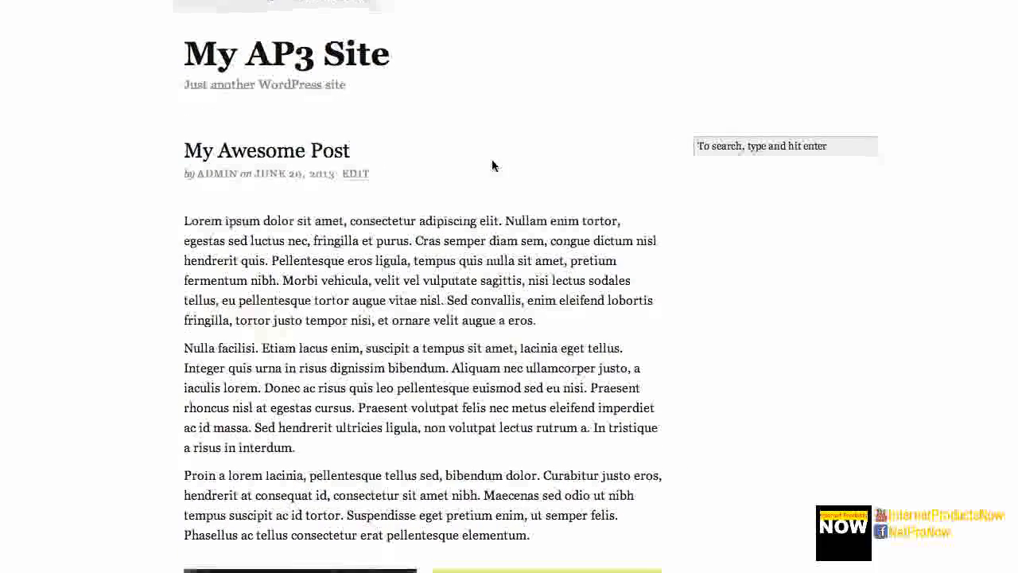
pyautogui.scroll(-2, 492, 163)
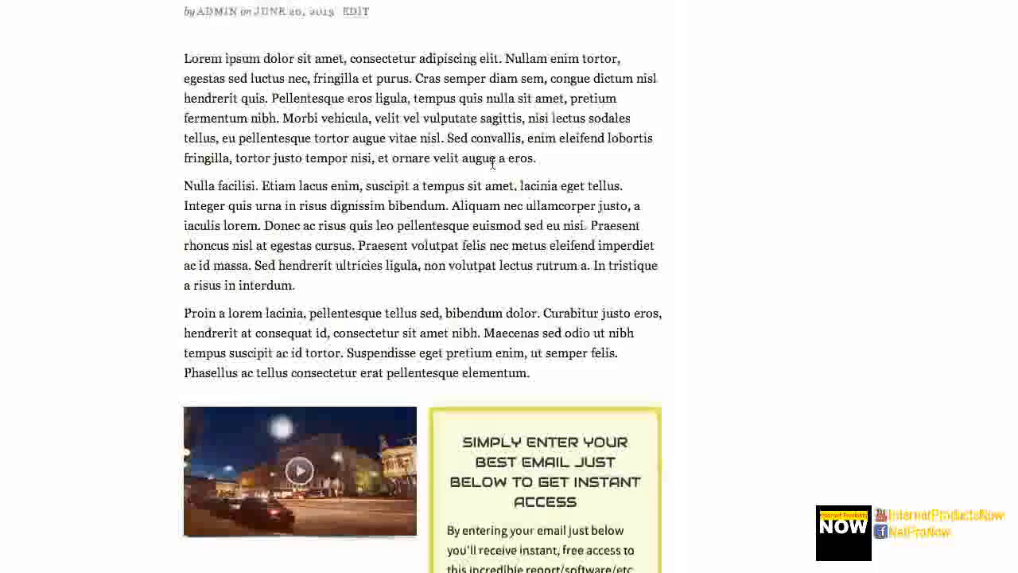
pyautogui.scroll(-10, 325, 121)
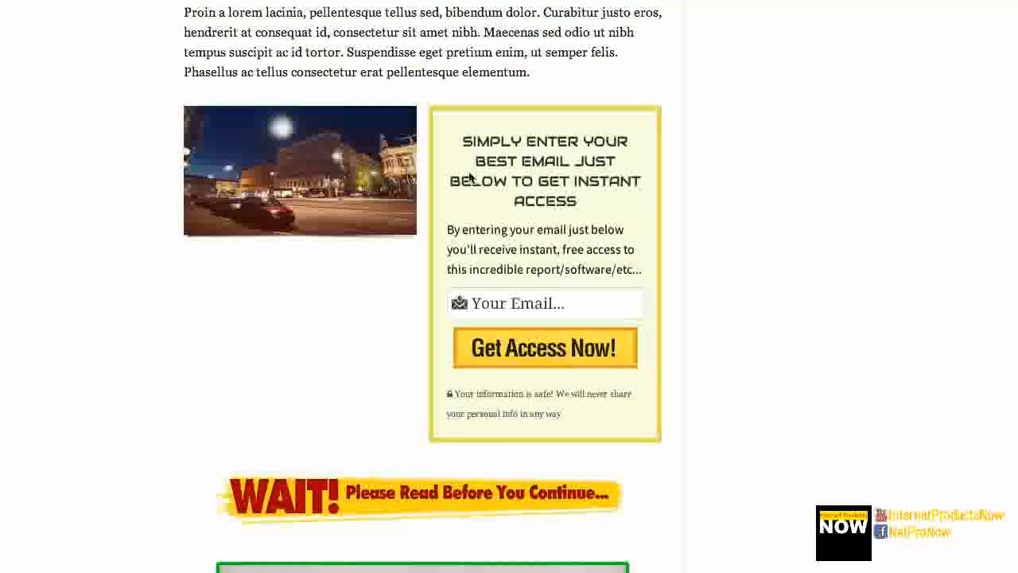
pyautogui.scroll(-2, 553, 165)
pyautogui.scroll(-7, 547, 171)
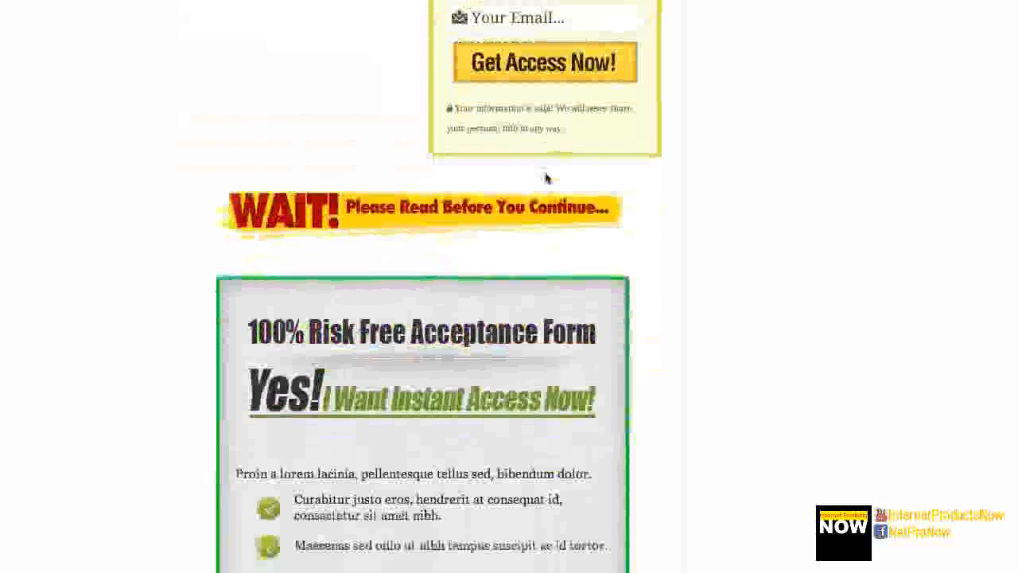
pyautogui.scroll(-5, 446, 179)
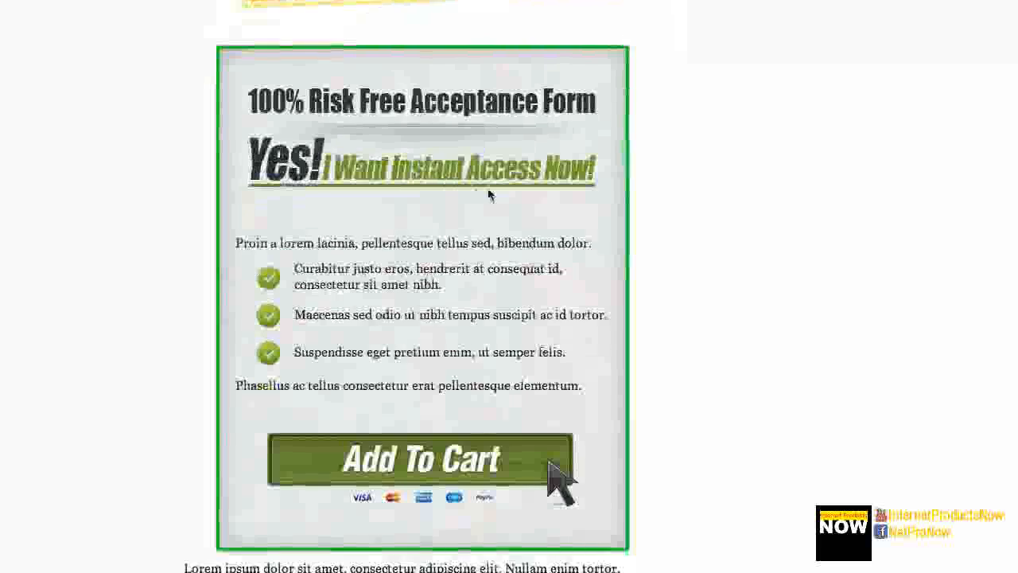
pyautogui.scroll(-2, 489, 195)
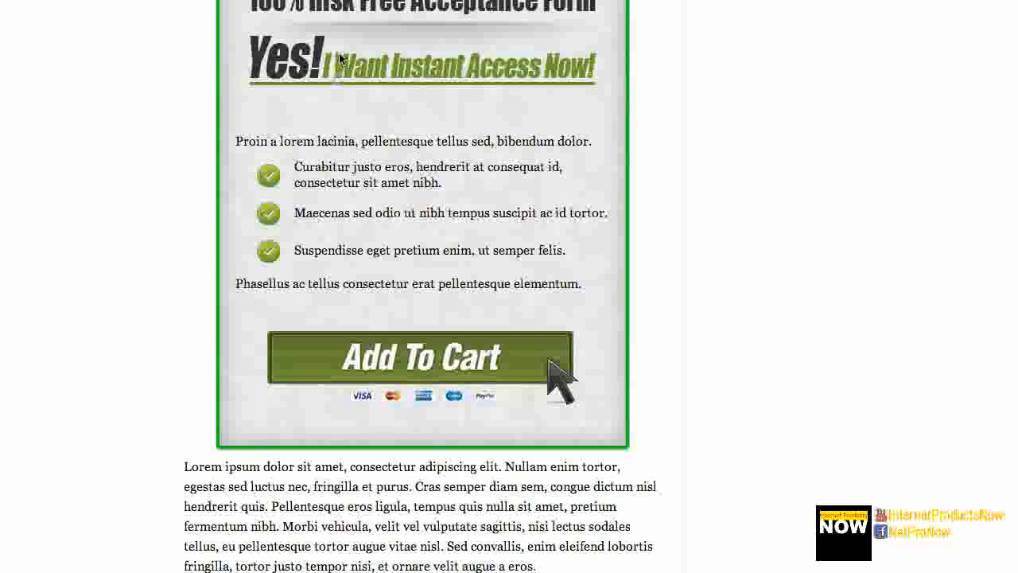
pyautogui.scroll(-10, 398, 387)
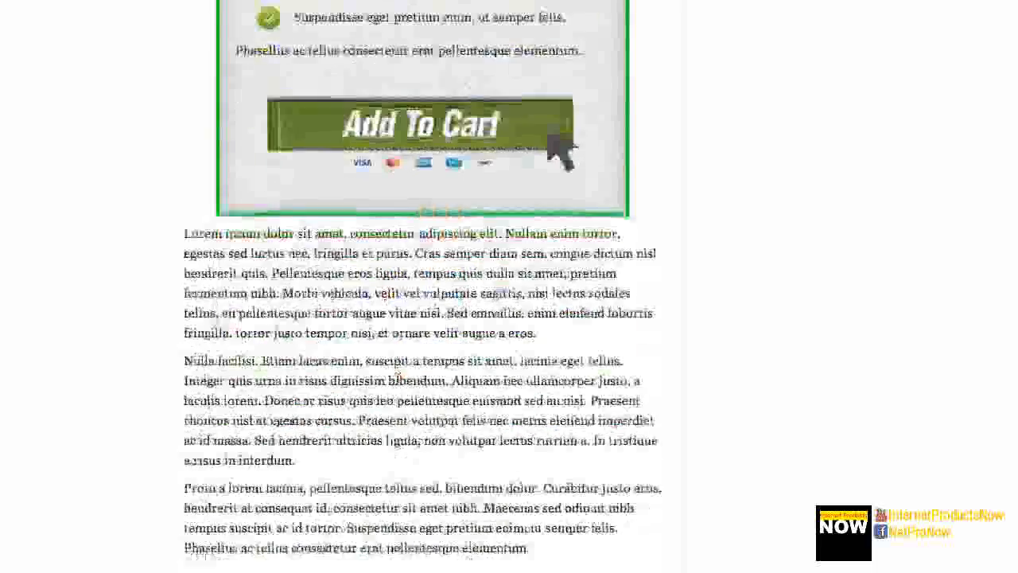
pyautogui.scroll(-4, 398, 387)
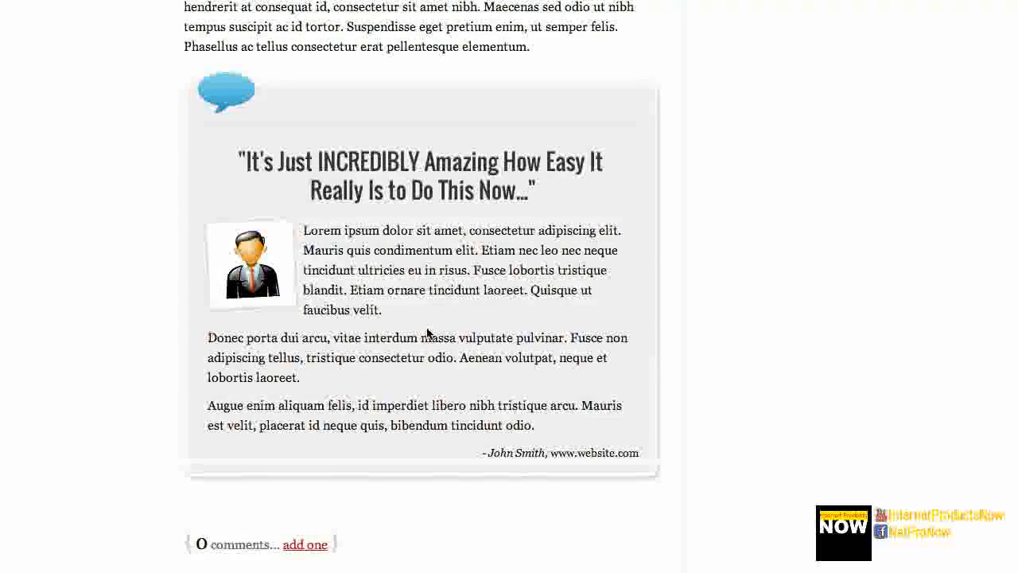
pyautogui.scroll(15, 427, 333)
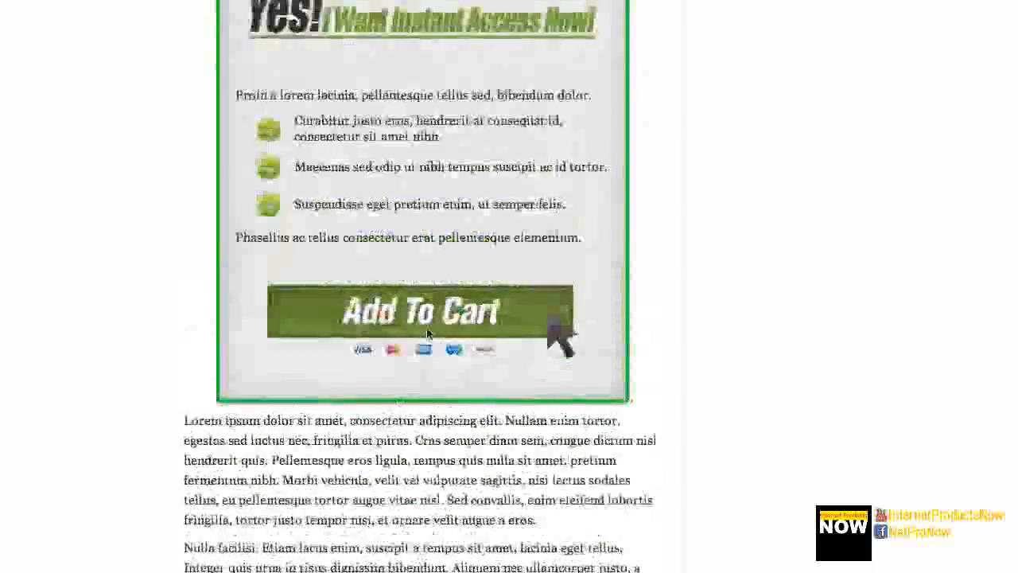
pyautogui.scroll(10, 427, 333)
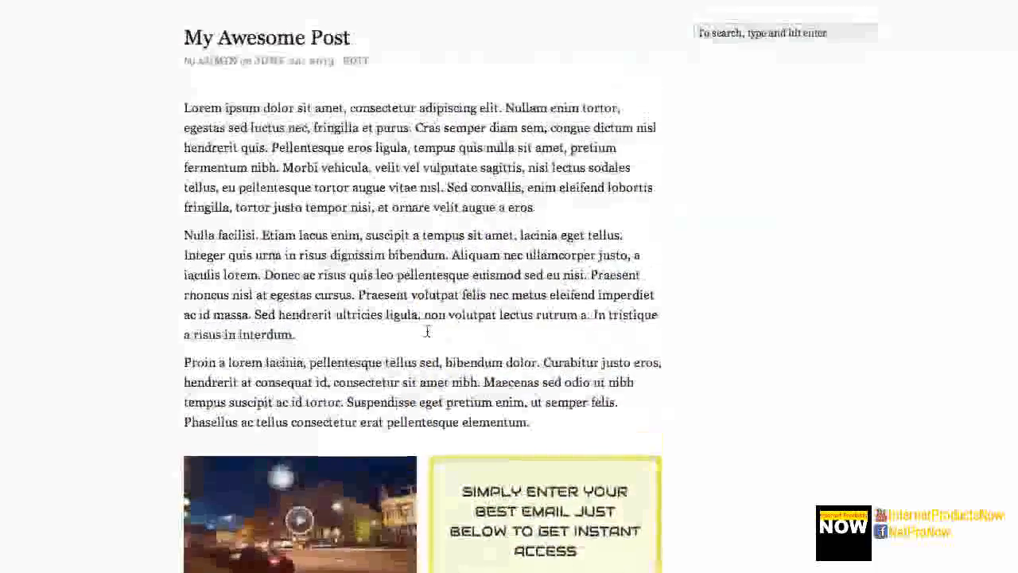
pyautogui.scroll(-8, 427, 333)
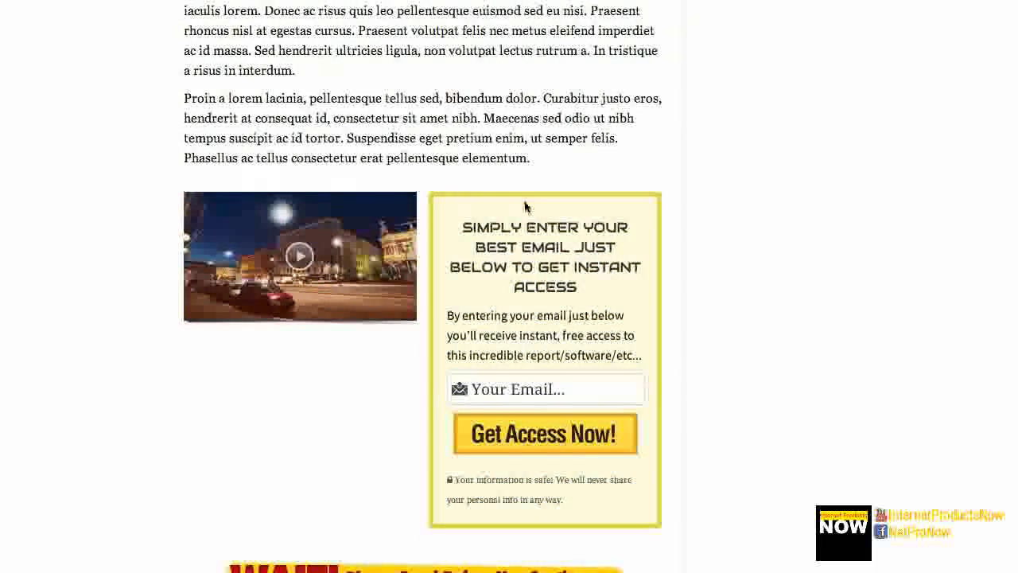
pyautogui.scroll(-2, 525, 207)
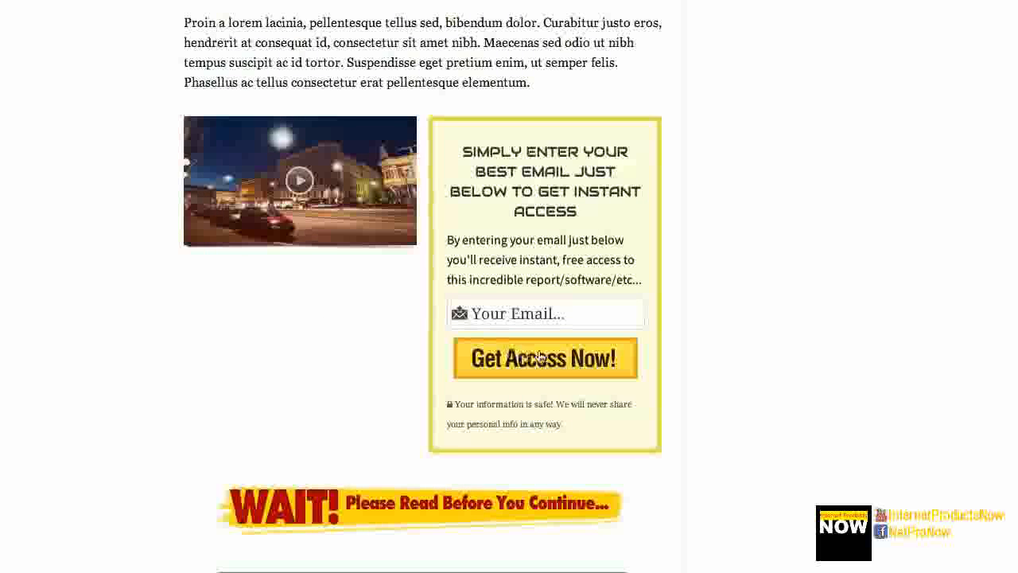
pyautogui.scroll(-6, 639, 360)
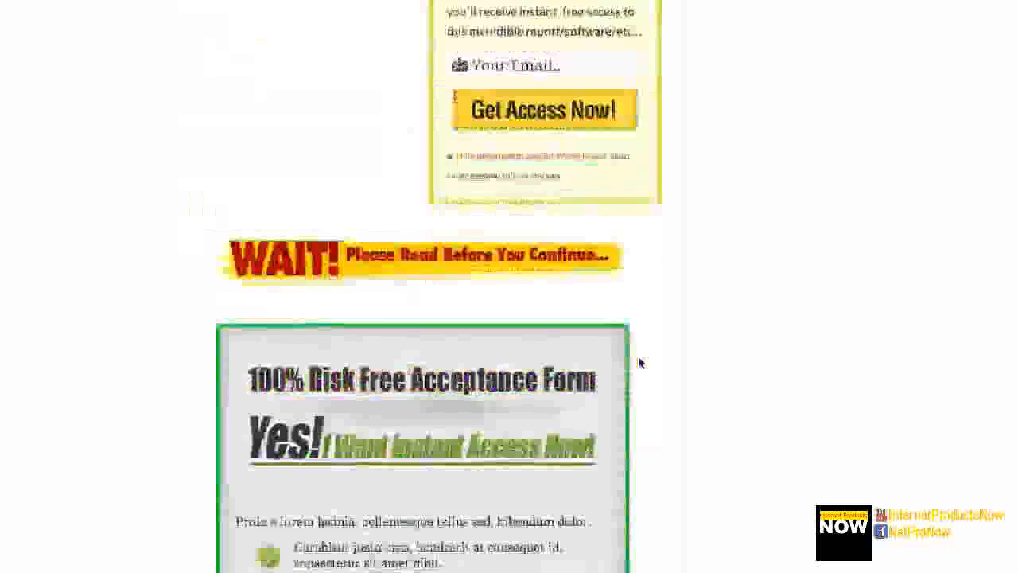
pyautogui.scroll(8, 639, 362)
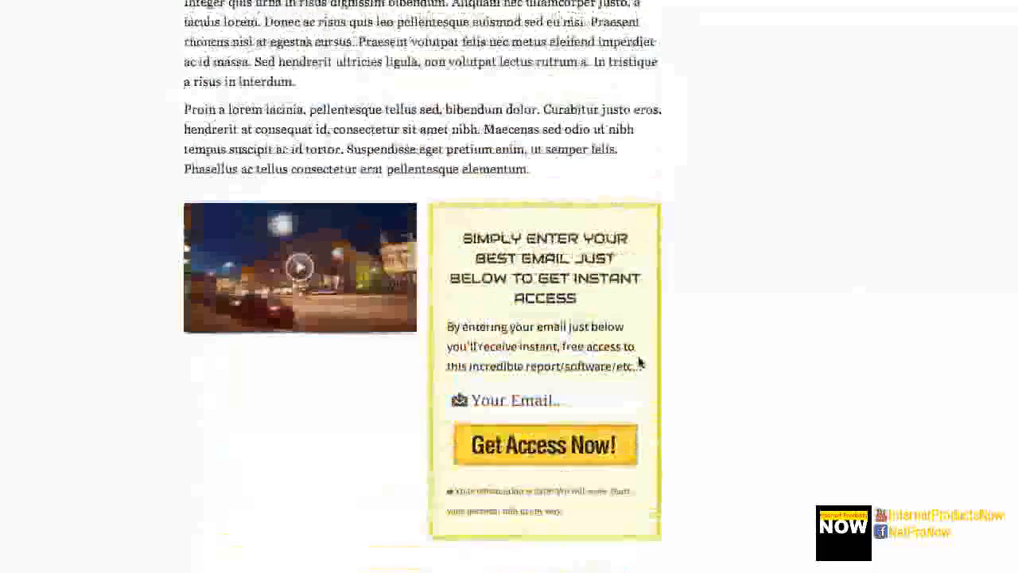
pyautogui.scroll(-1, 628, 363)
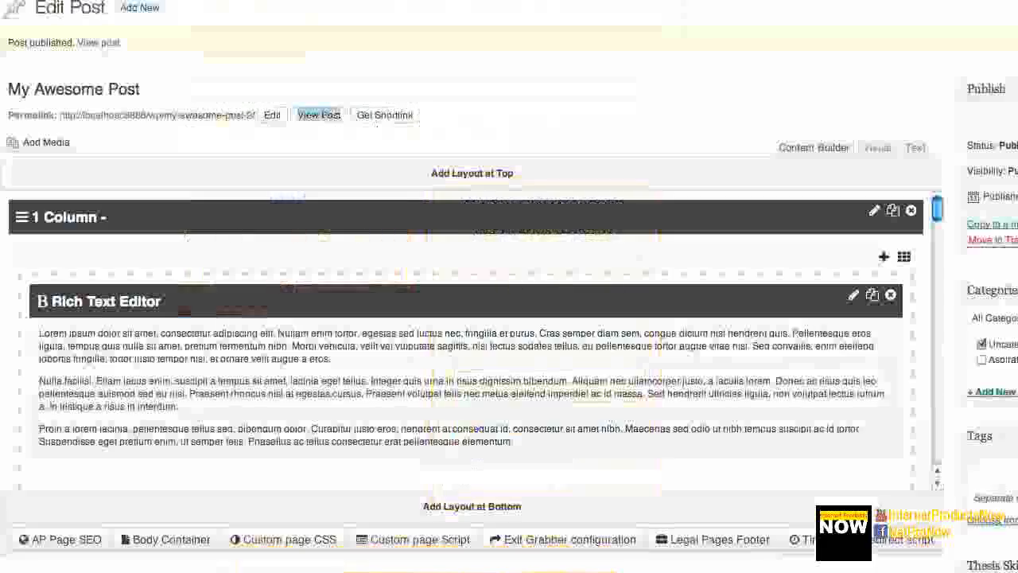
# Back in the post editor, move the Video widget from the 2 Columns layout to below the Rich Text Editor in the first 1 Column layout.
pyautogui.scroll(-5, 466, 255)
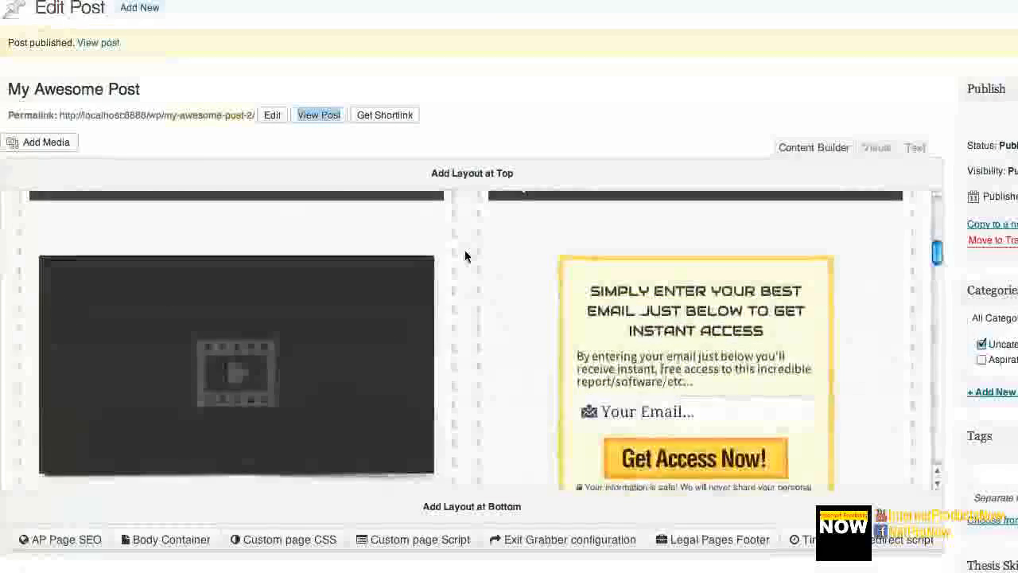
pyautogui.scroll(5, 466, 254)
pyautogui.scroll(1, 466, 256)
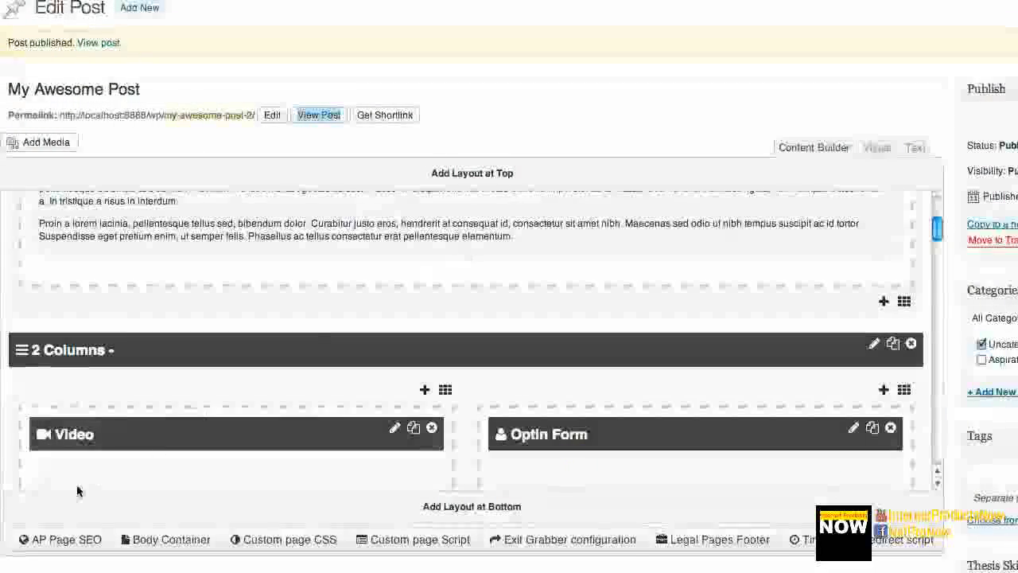
pyautogui.moveTo(43, 428); pyautogui.dragTo(393, 282)
pyautogui.scroll(-1, 410, 296)
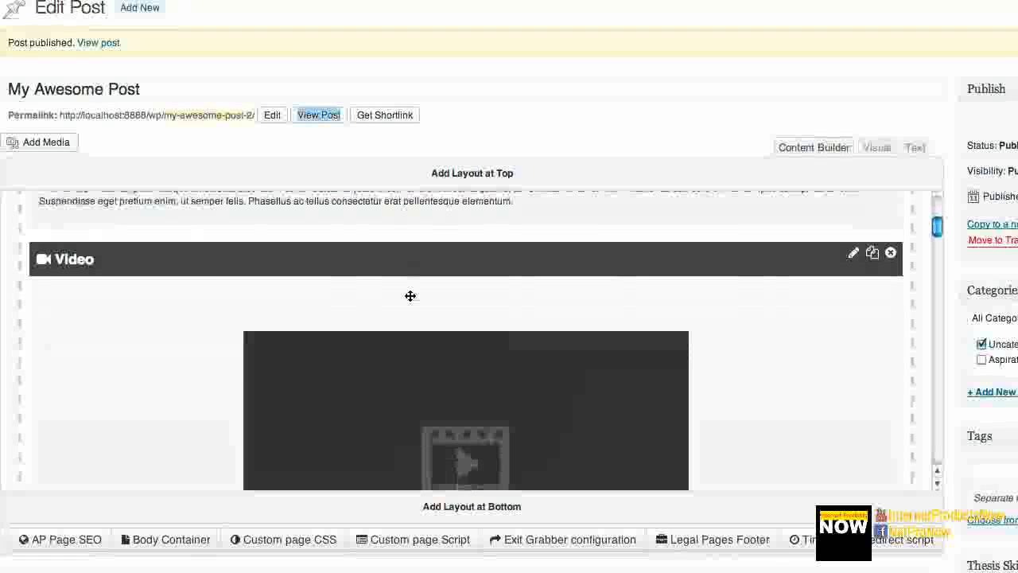
pyautogui.scroll(1, 411, 295)
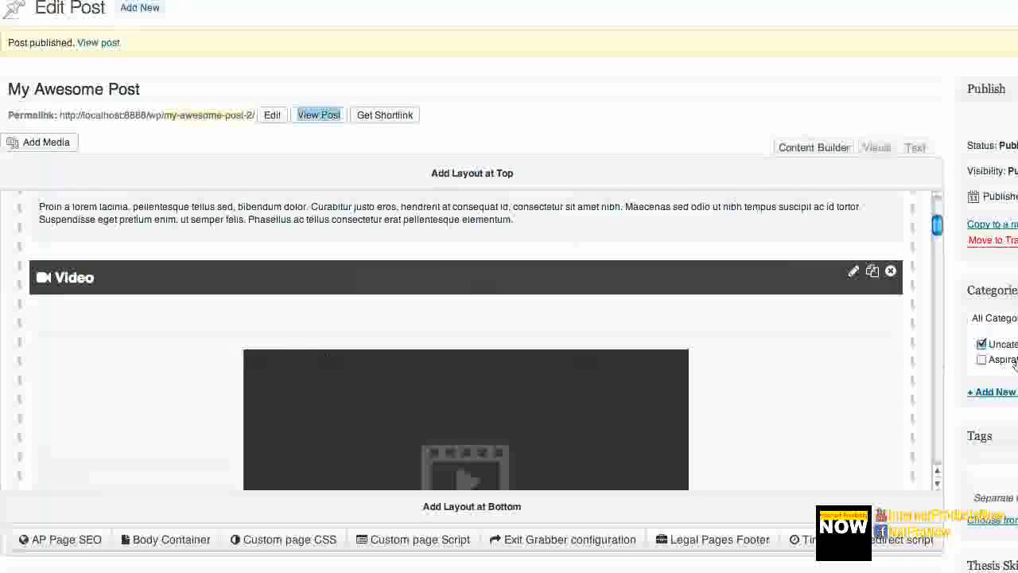
# Move the Optin Form widget from the 2 Columns layout to below the Video widget in the first 1 Column layout.
pyautogui.scroll(-10, 816, 325)
pyautogui.scroll(3, 816, 326)
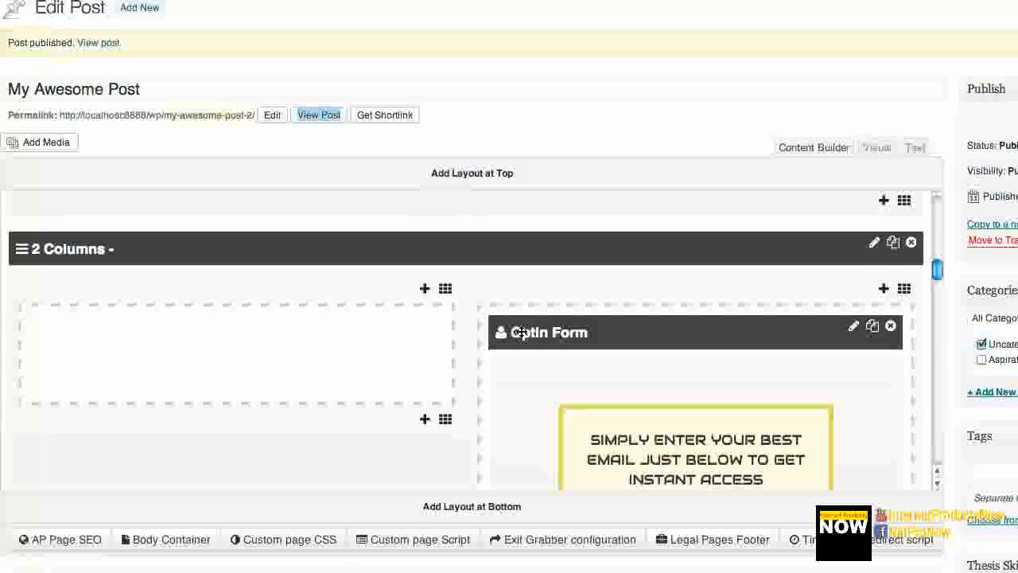
pyautogui.scroll(-2, 519, 330)
pyautogui.scroll(1, 519, 329)
pyautogui.scroll(1, 518, 323)
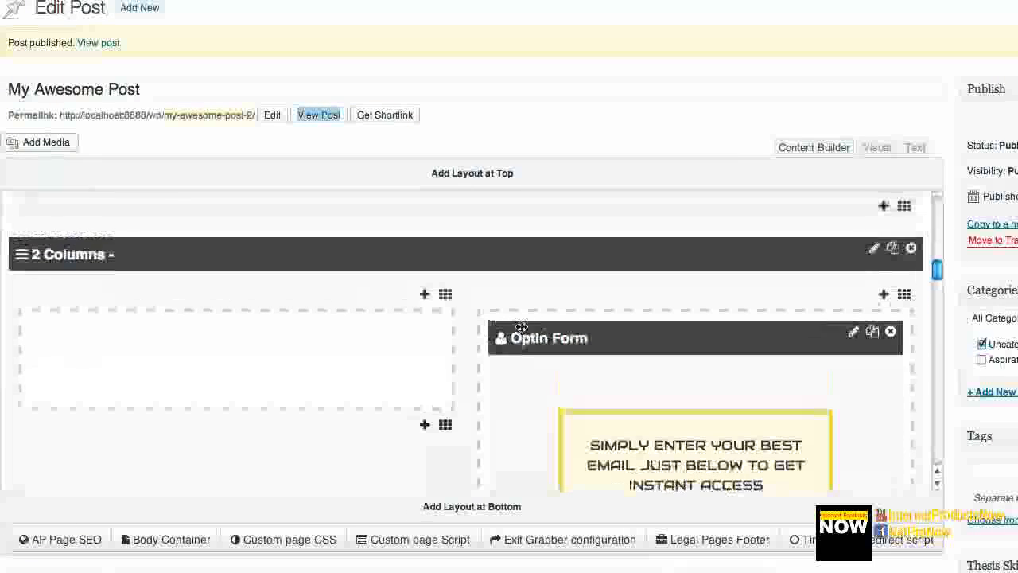
pyautogui.moveTo(518, 333); pyautogui.dragTo(298, 357)
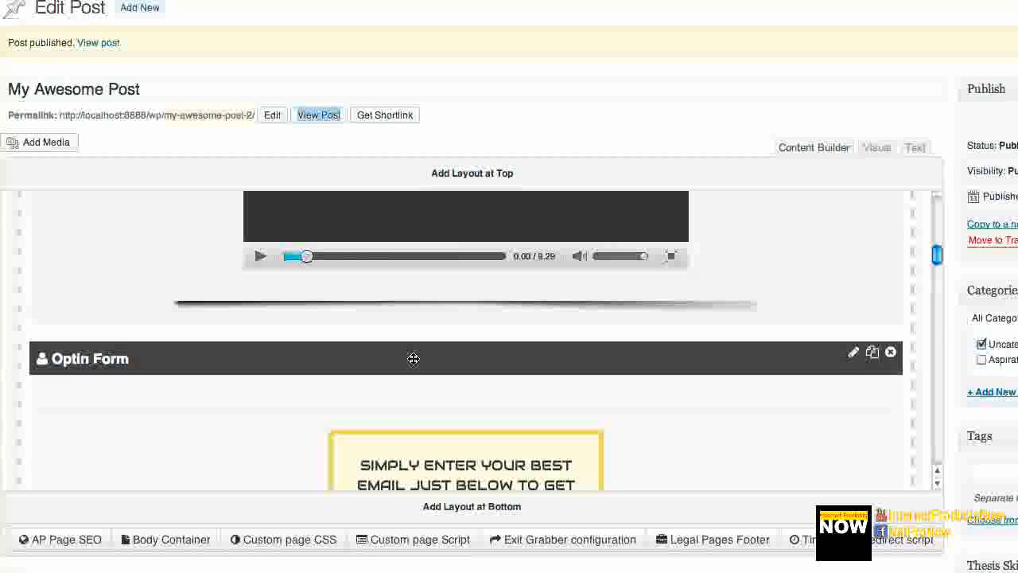
# Delete the empty 2 Columns layout.
pyautogui.scroll(-10, 523, 376)
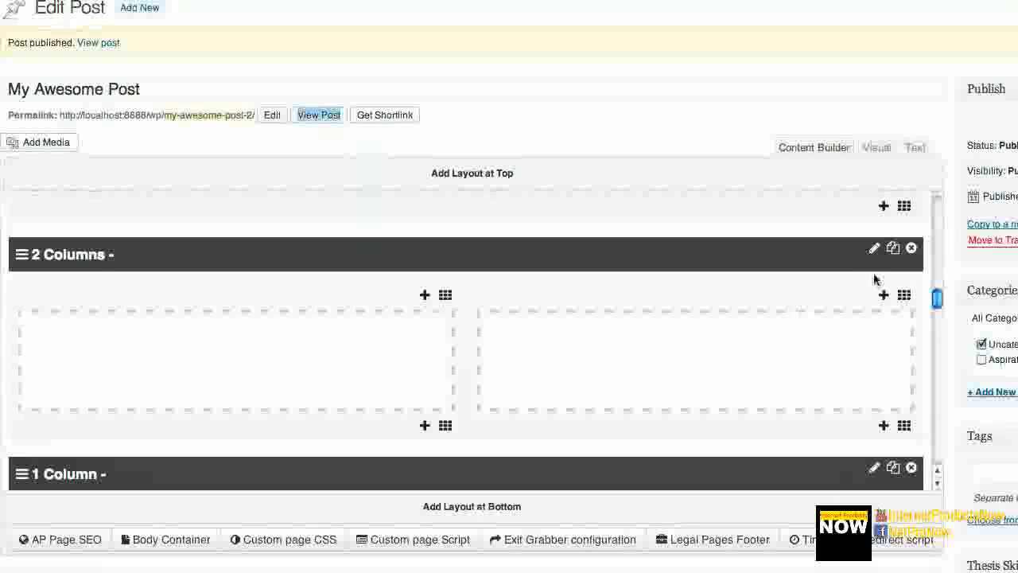
pyautogui.scroll(2, 841, 278)
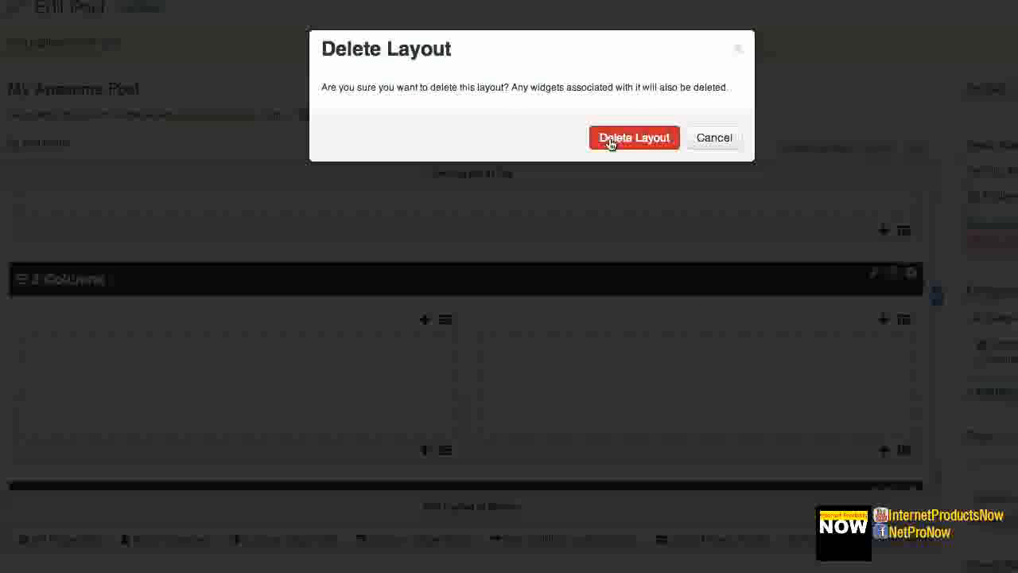
pyautogui.click(610, 143)
# Open the Optin Form widget for editing and set its Form Box Style to Light Blue Style.
pyautogui.scroll(5, 609, 302)
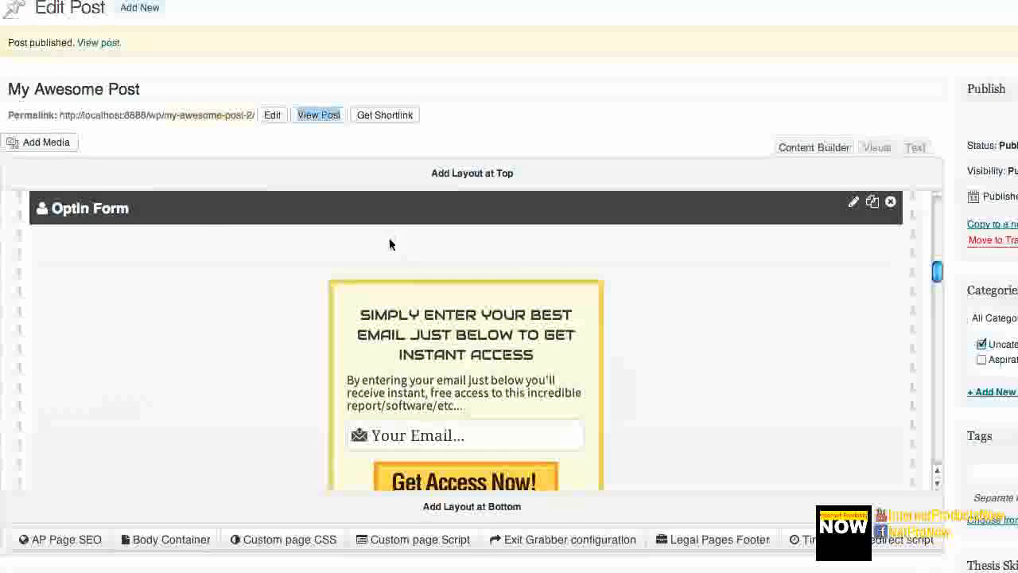
pyautogui.scroll(-1, 391, 244)
pyautogui.scroll(1, 329, 261)
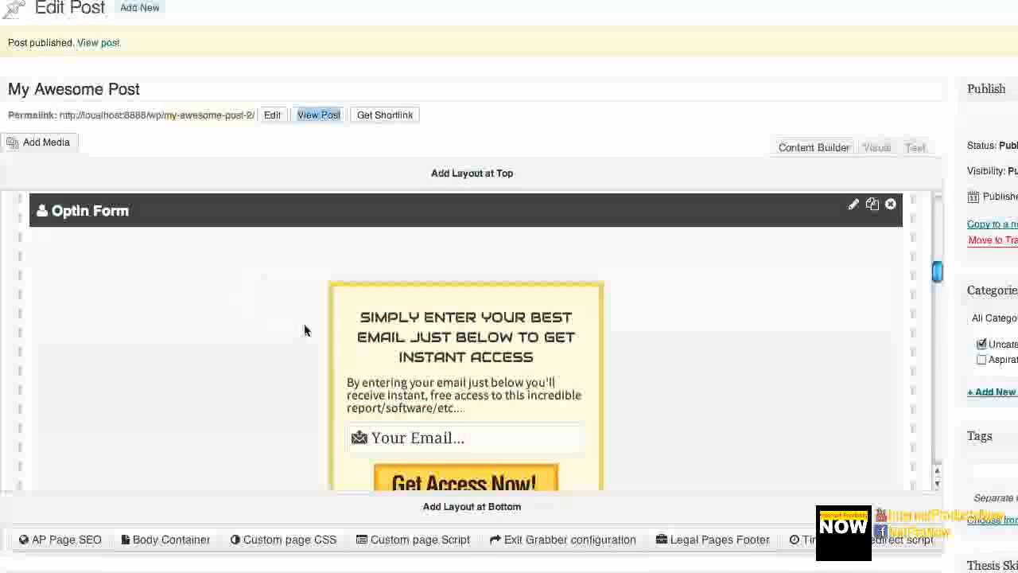
pyautogui.scroll(-1, 309, 330)
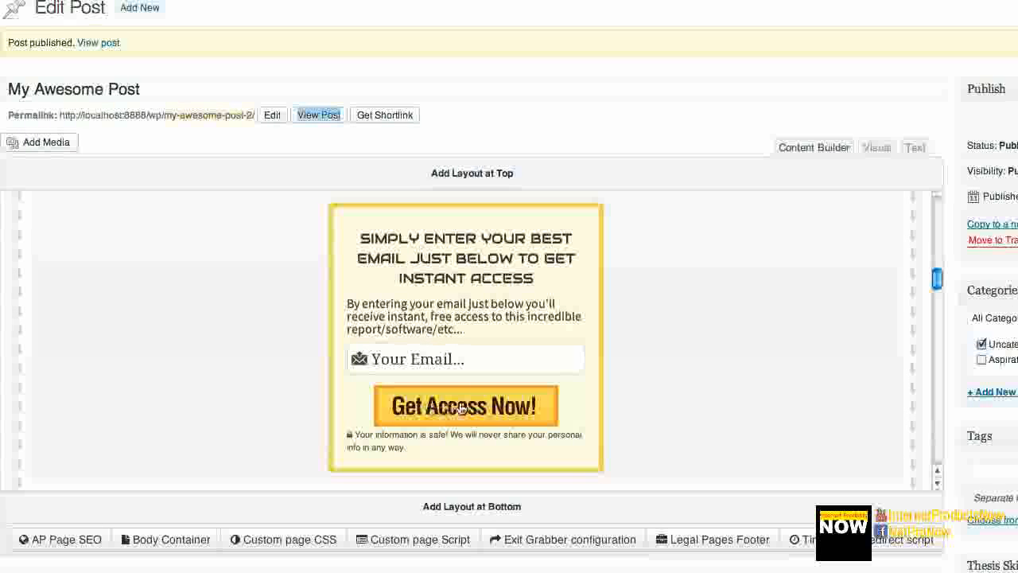
pyautogui.scroll(3, 511, 409)
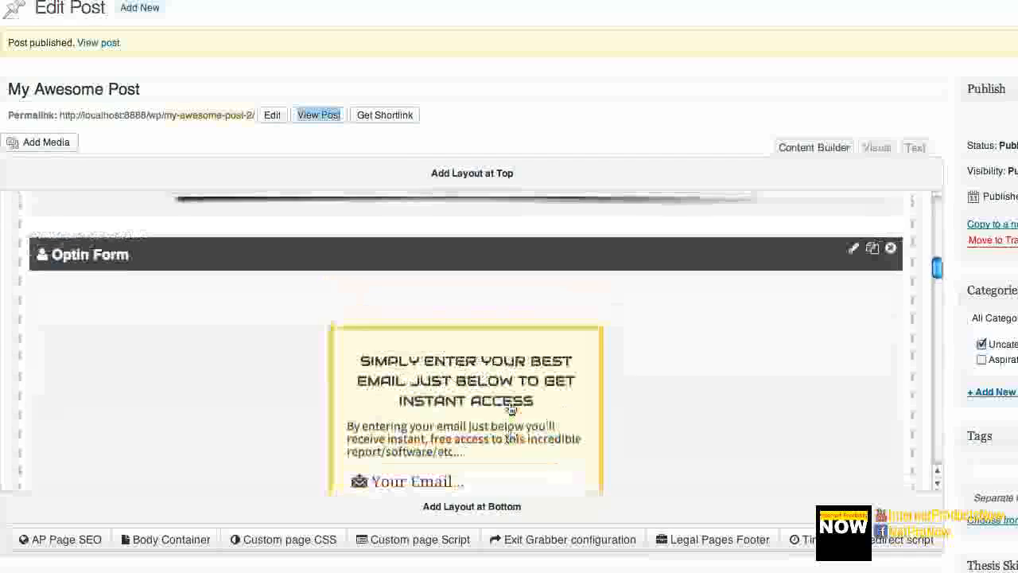
pyautogui.click(854, 252)
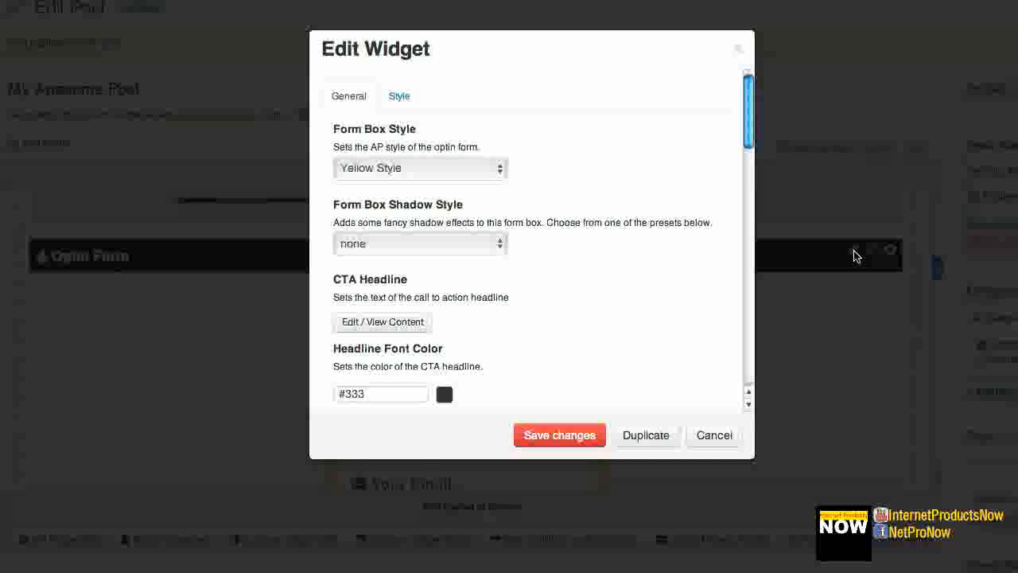
pyautogui.click(413, 168)
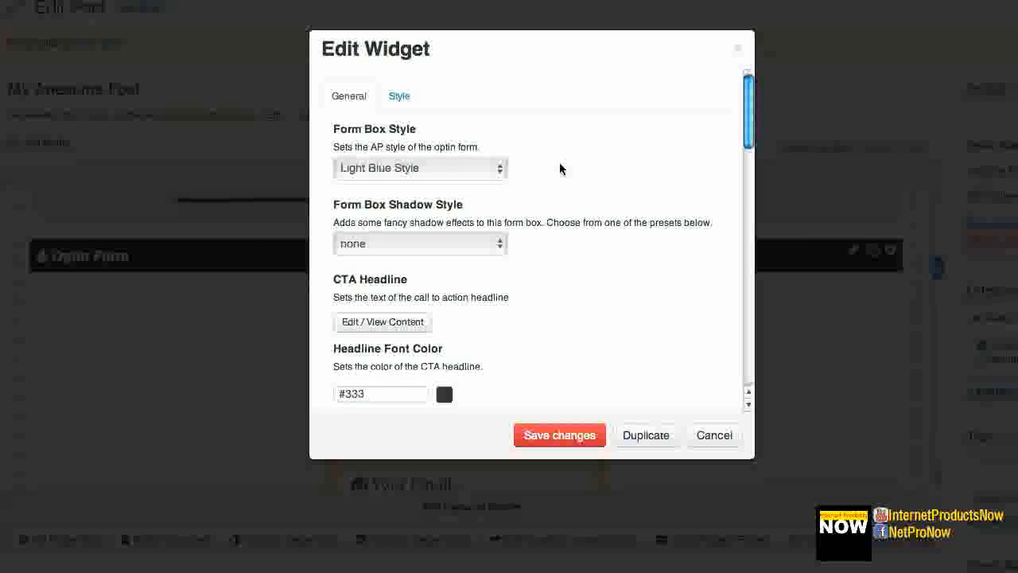
# Set the optin form's Form Layout to Inline.
pyautogui.scroll(-10, 560, 169)
pyautogui.scroll(-10, 559, 169)
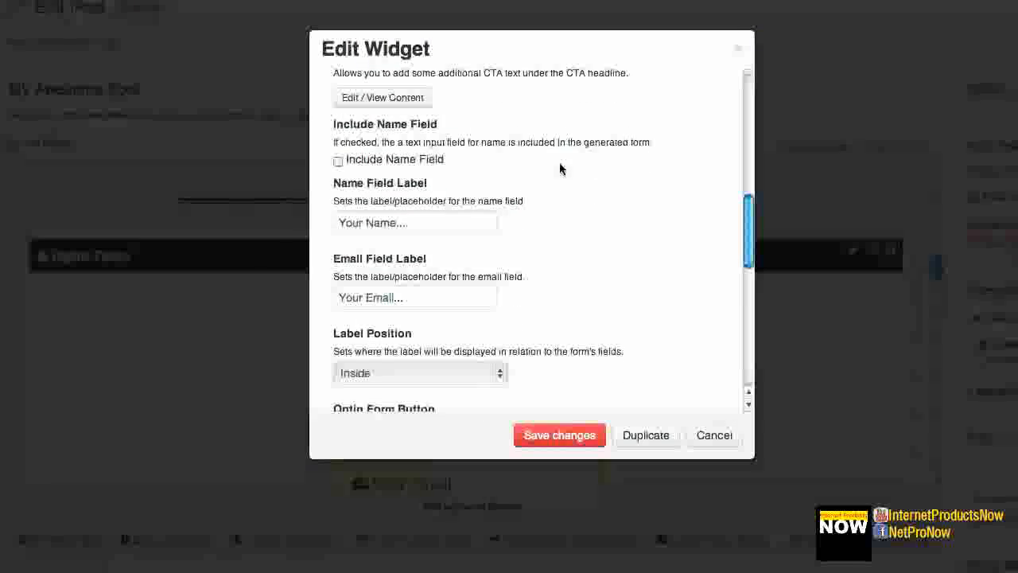
pyautogui.scroll(-5, 555, 169)
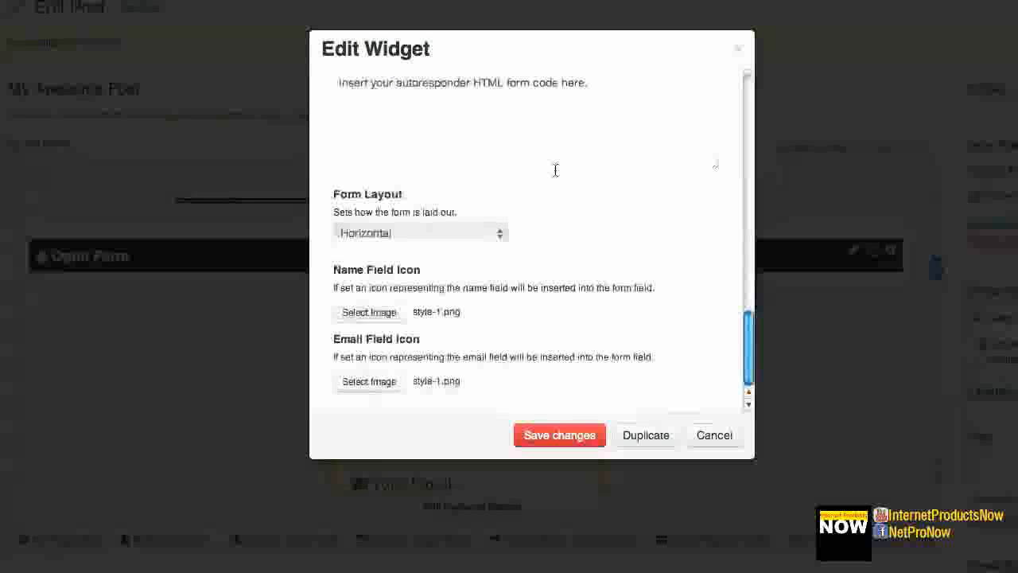
pyautogui.click(416, 241)
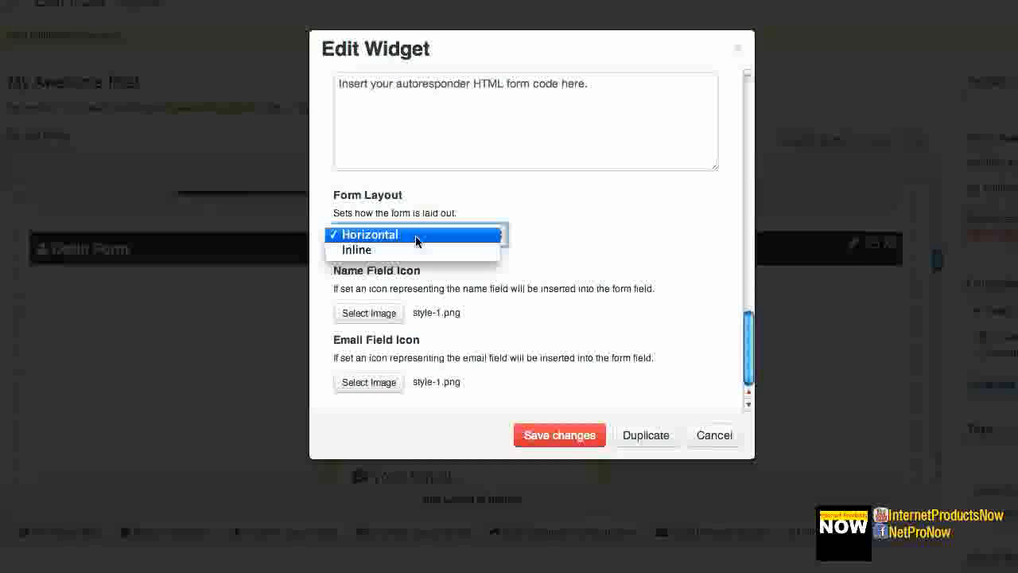
pyautogui.click(407, 253)
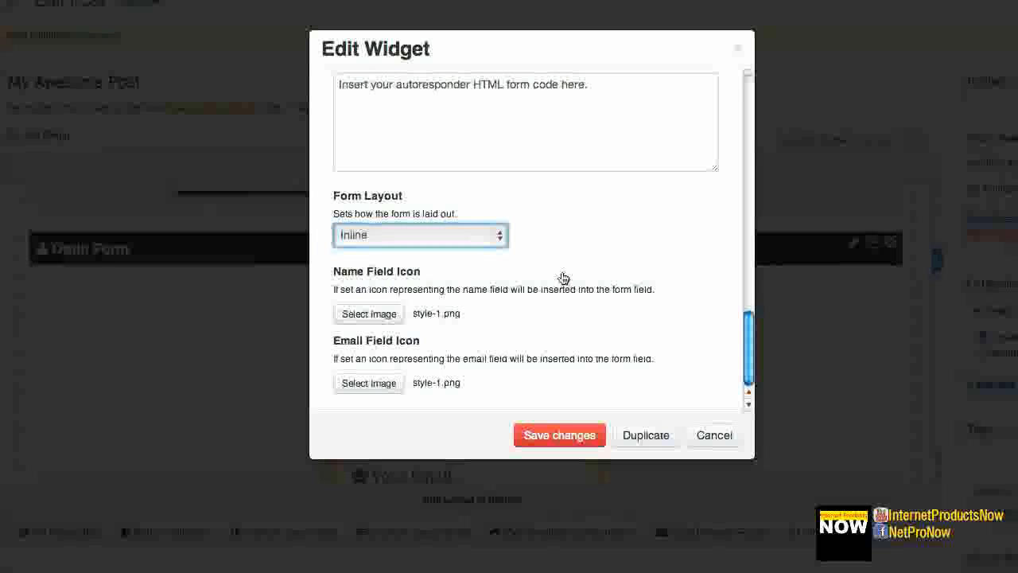
# Change the Optin Form Button image to yellow-get-instant-access-1, save the widget changes and check the restyled form in the post editor.
pyautogui.scroll(5, 562, 277)
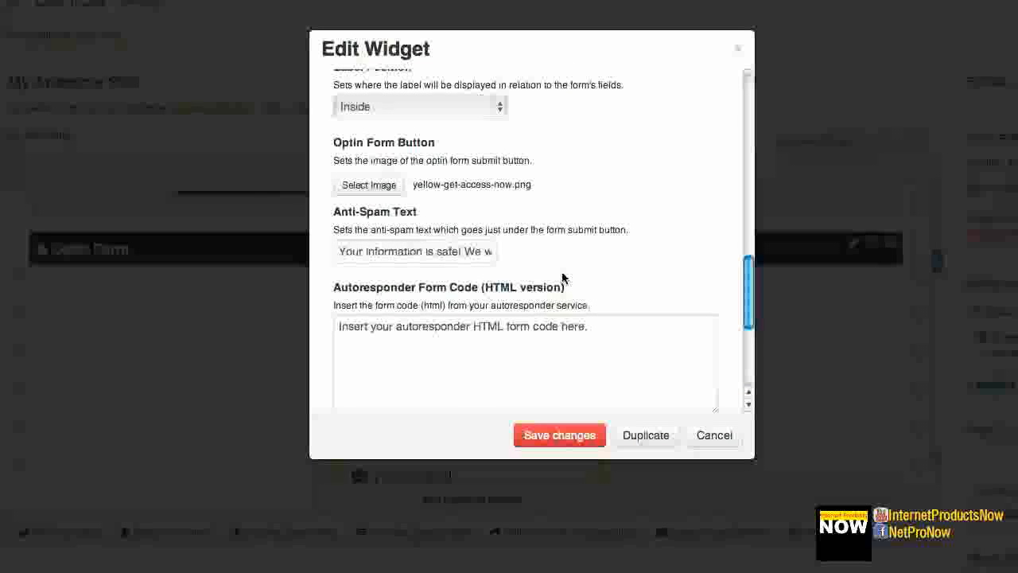
pyautogui.scroll(1, 562, 277)
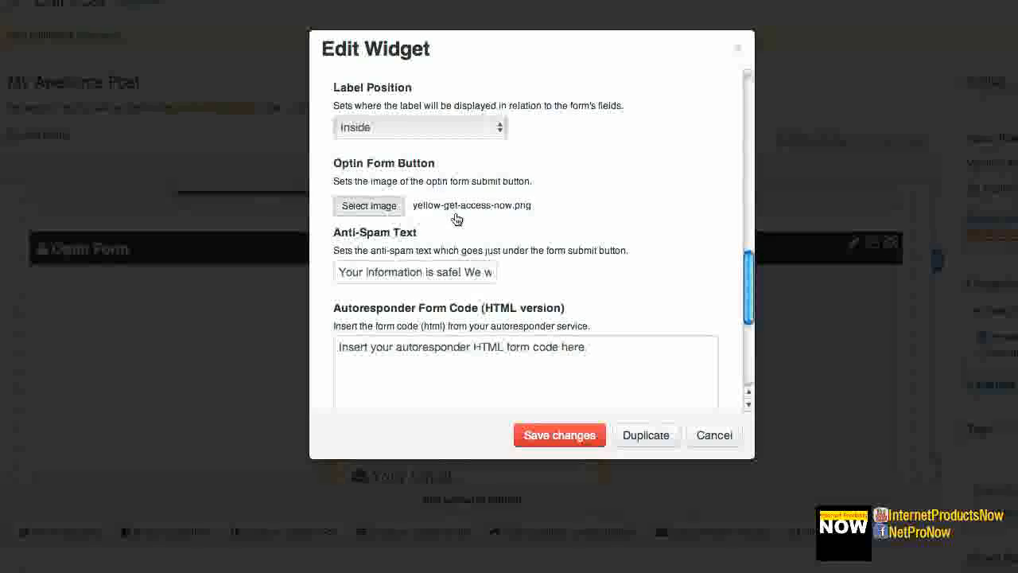
pyautogui.click(456, 219)
pyautogui.scroll(-1, 538, 227)
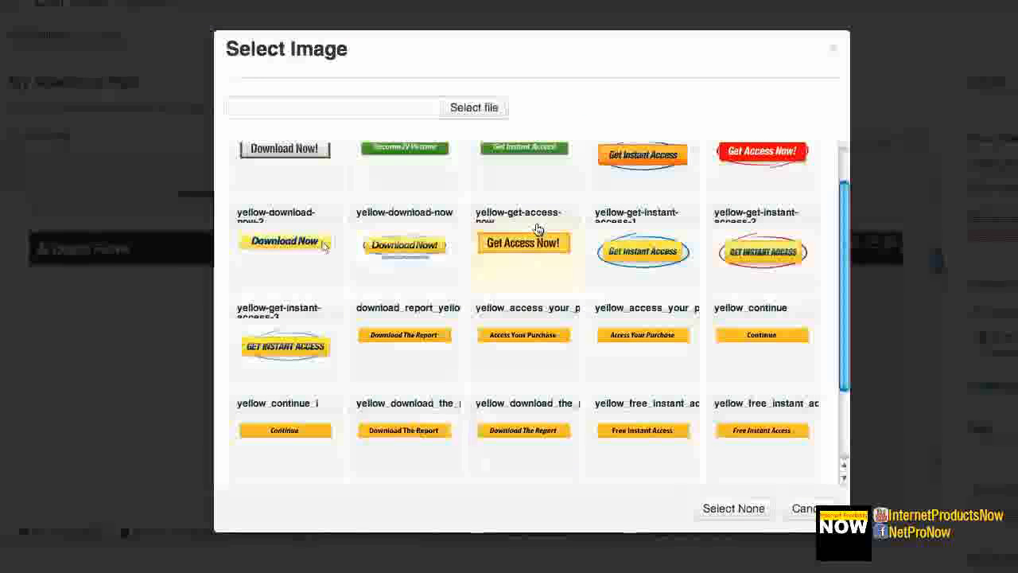
pyautogui.click(646, 250)
pyautogui.click(547, 442)
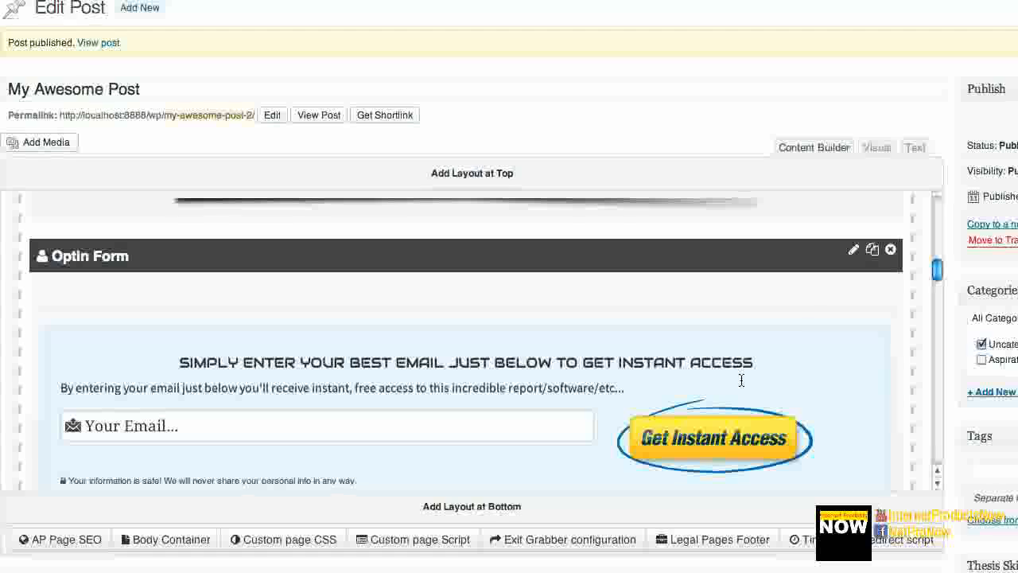
pyautogui.scroll(-1, 537, 364)
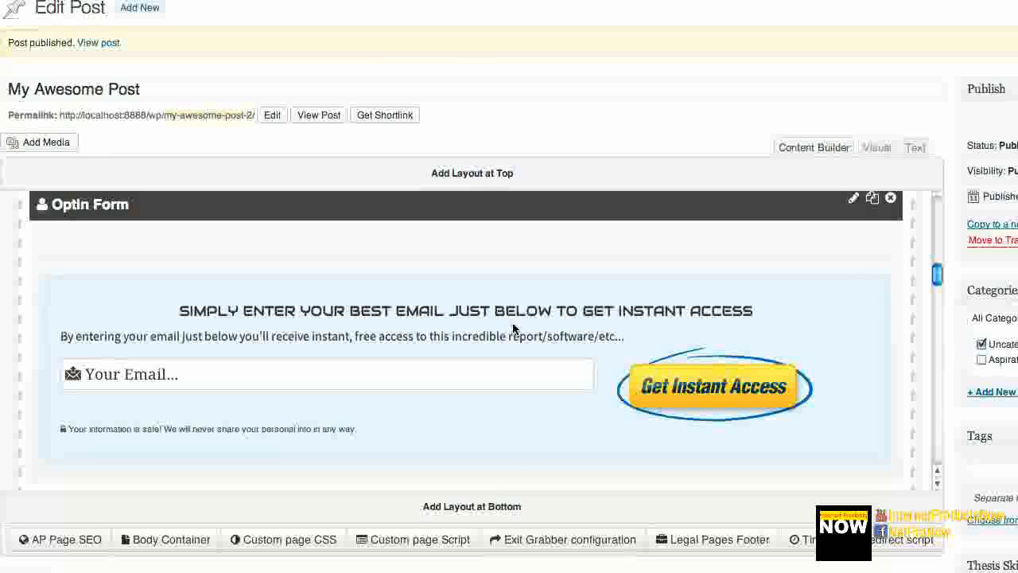
pyautogui.scroll(-2, 513, 328)
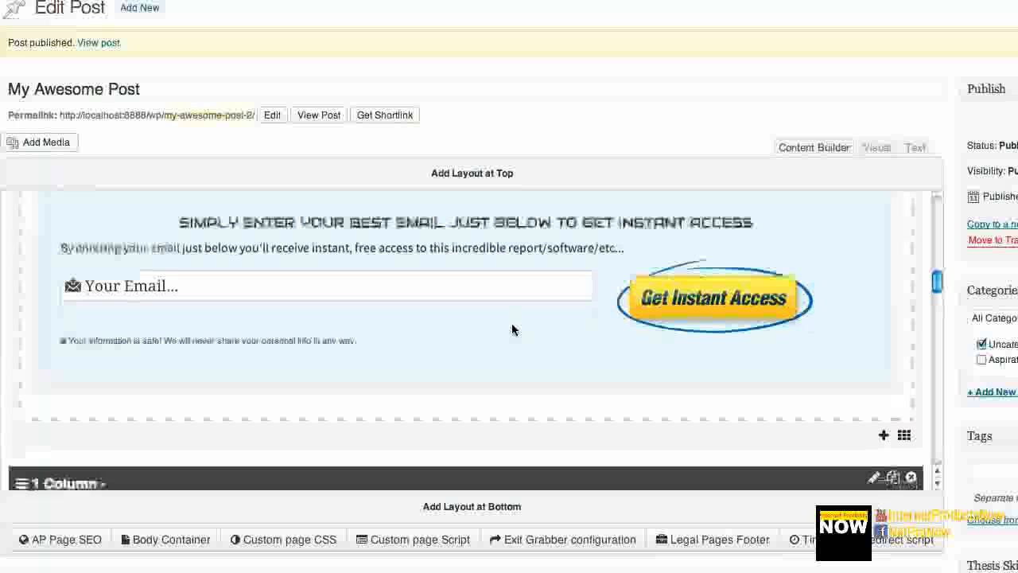
pyautogui.scroll(2, 513, 330)
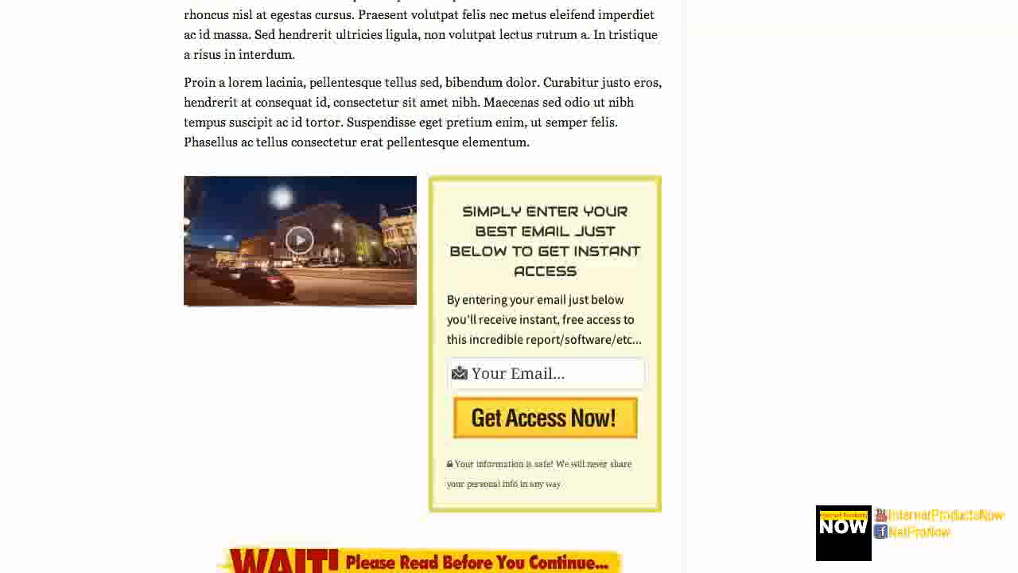
# Reload the live My Awesome Post page and review the rearranged video, optin form and remaining content down to the testimonial.
pyautogui.press('super+r')
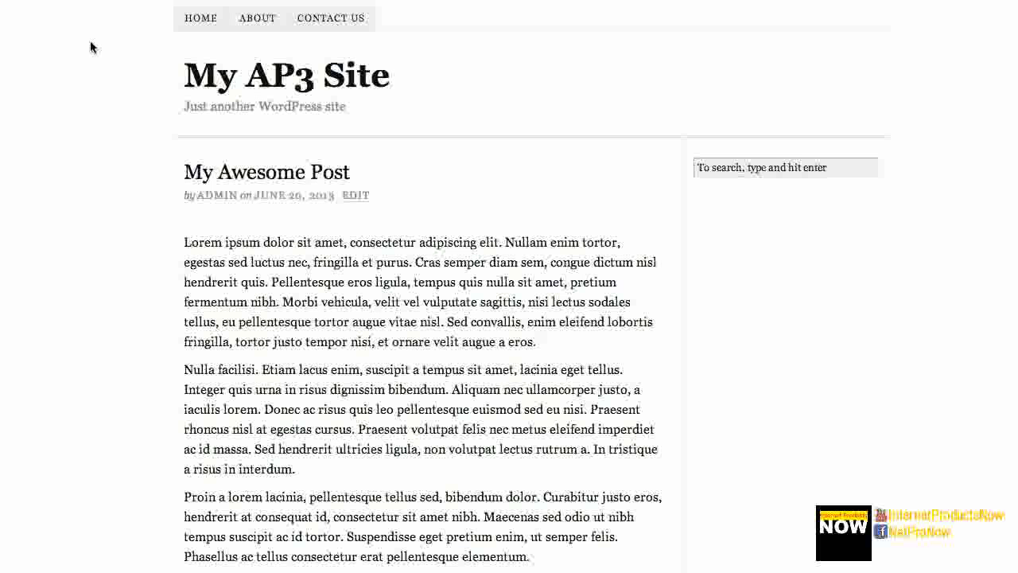
pyautogui.scroll(-3, 90, 47)
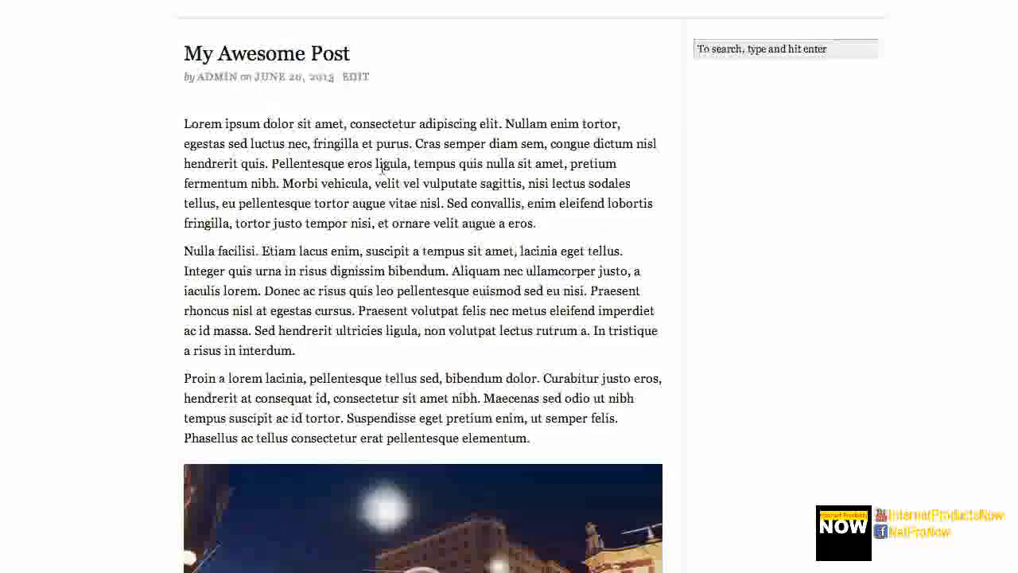
pyautogui.scroll(-3, 382, 182)
pyautogui.scroll(-3, 382, 177)
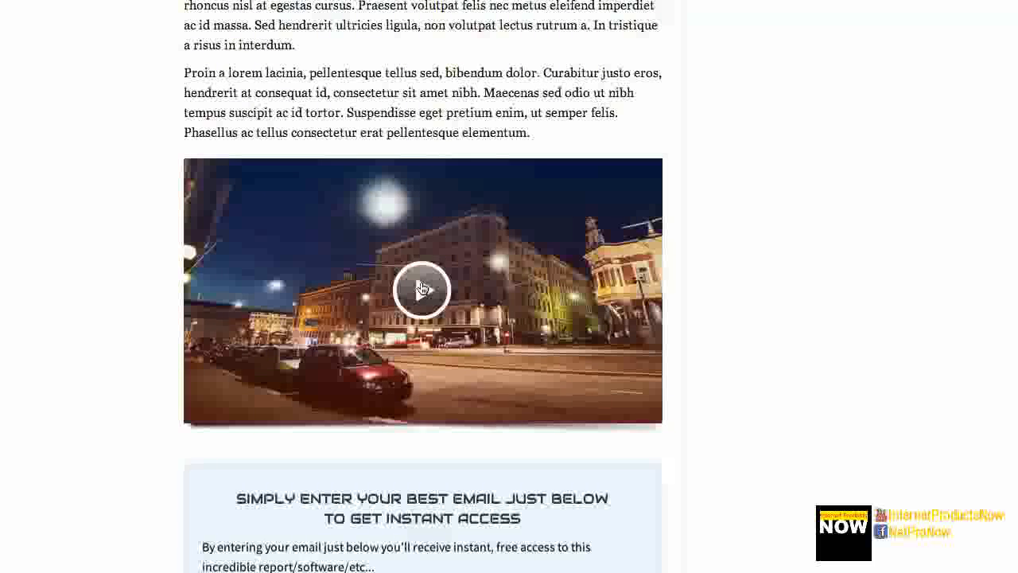
pyautogui.scroll(-1, 215, 440)
pyautogui.scroll(-3, 215, 440)
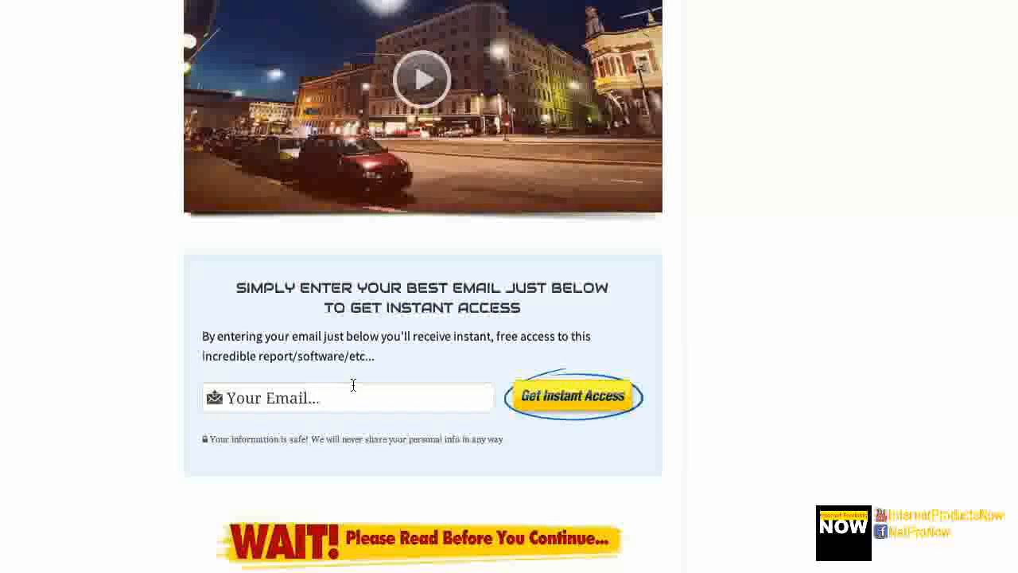
pyautogui.scroll(-4, 353, 385)
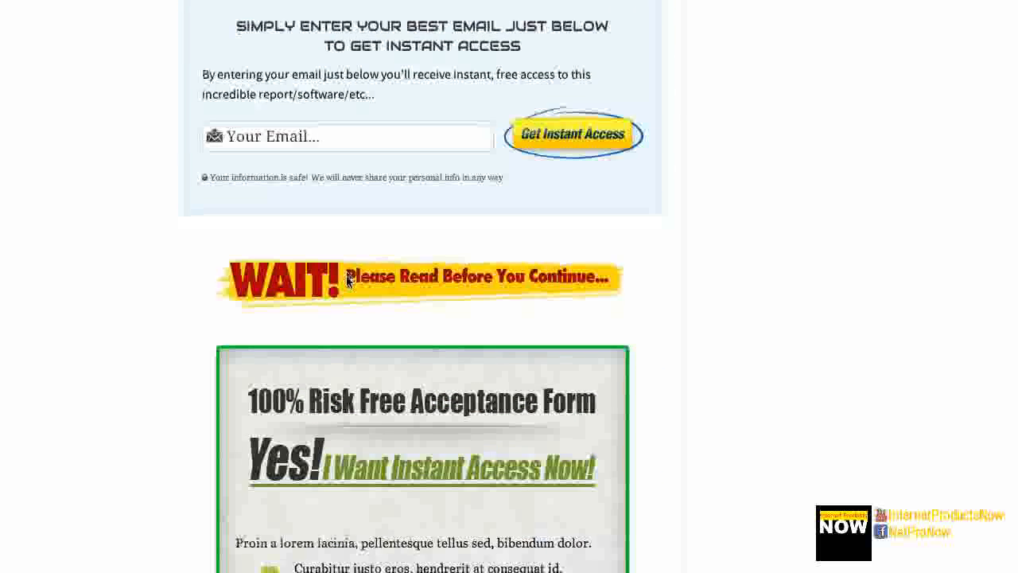
pyautogui.scroll(-5, 348, 280)
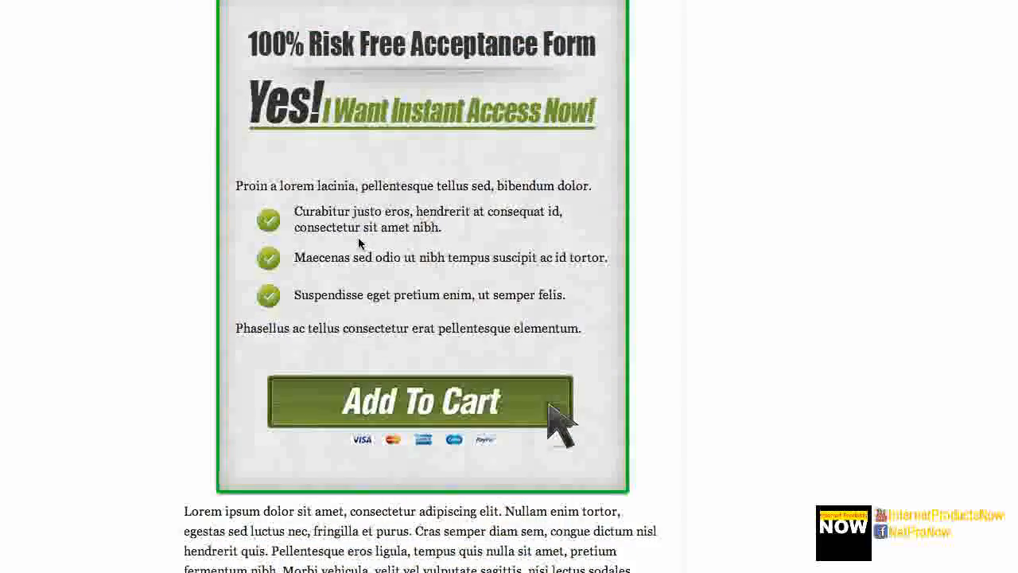
pyautogui.scroll(-10, 358, 237)
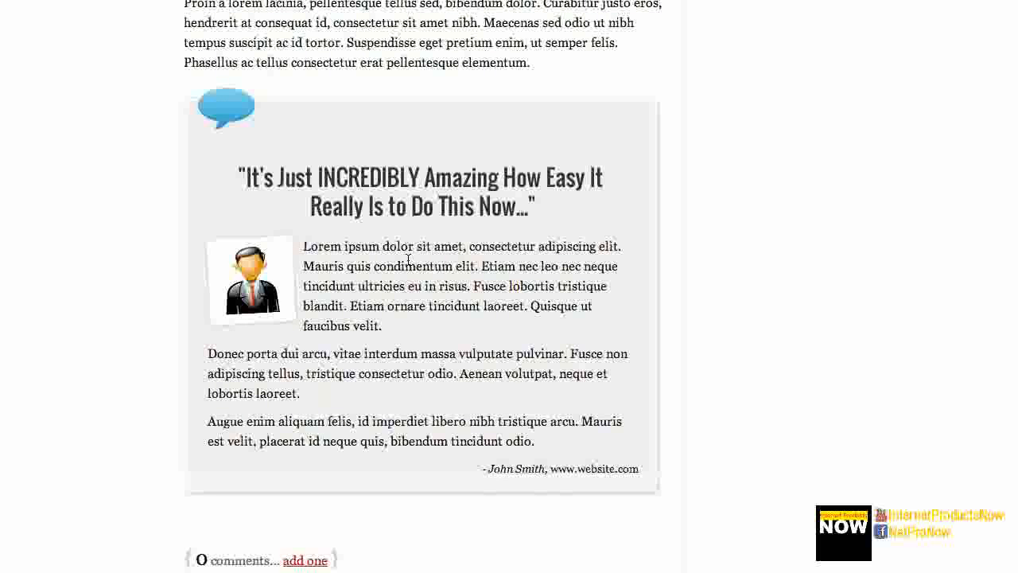
pyautogui.scroll(5, 408, 259)
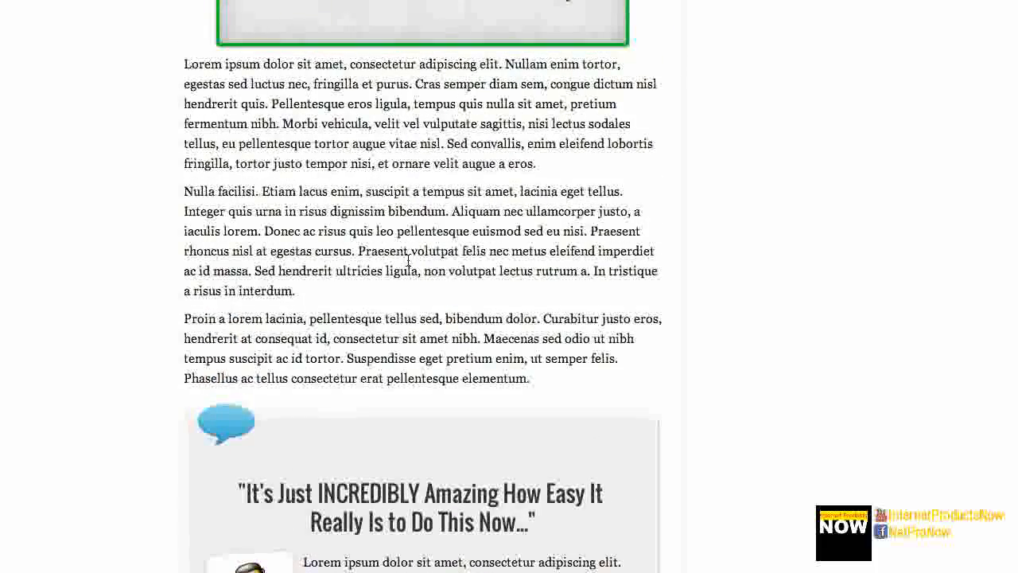
pyautogui.scroll(2, 408, 259)
pyautogui.scroll(6, 408, 260)
pyautogui.scroll(-1, 407, 256)
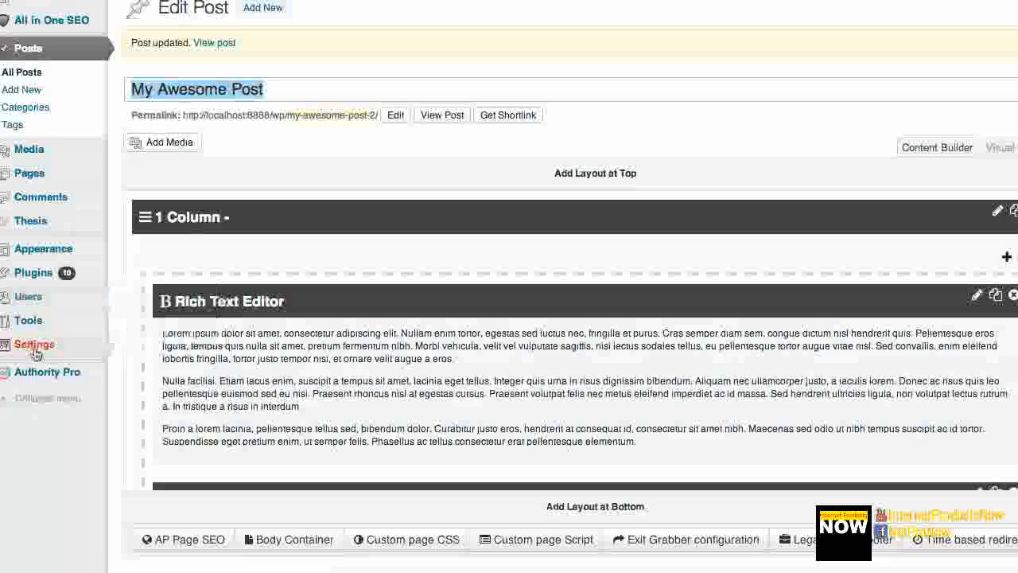
# Open the Authority Pro dashboard and start the Sales Builder.
pyautogui.moveTo(83, 374)
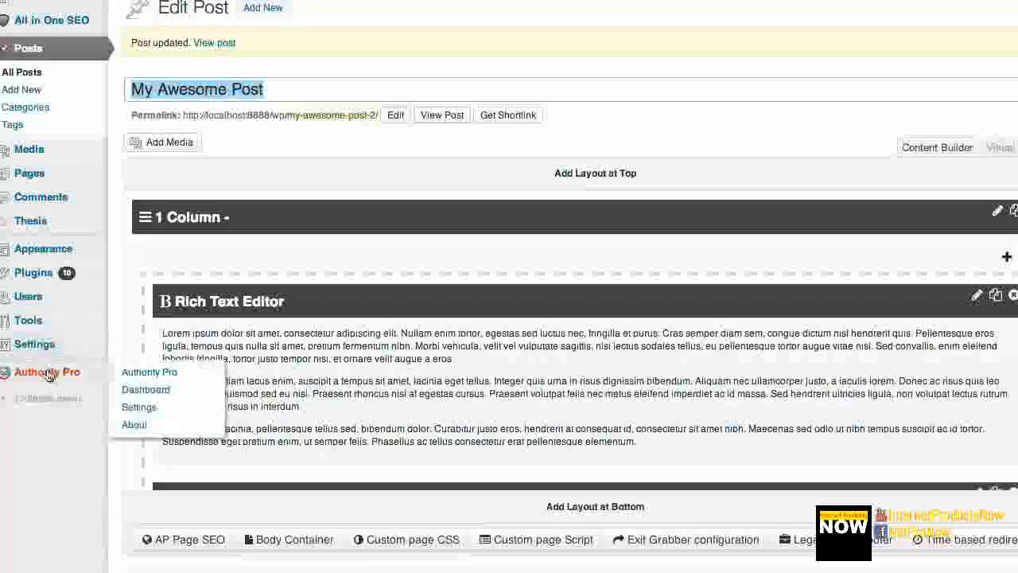
pyautogui.click(139, 389)
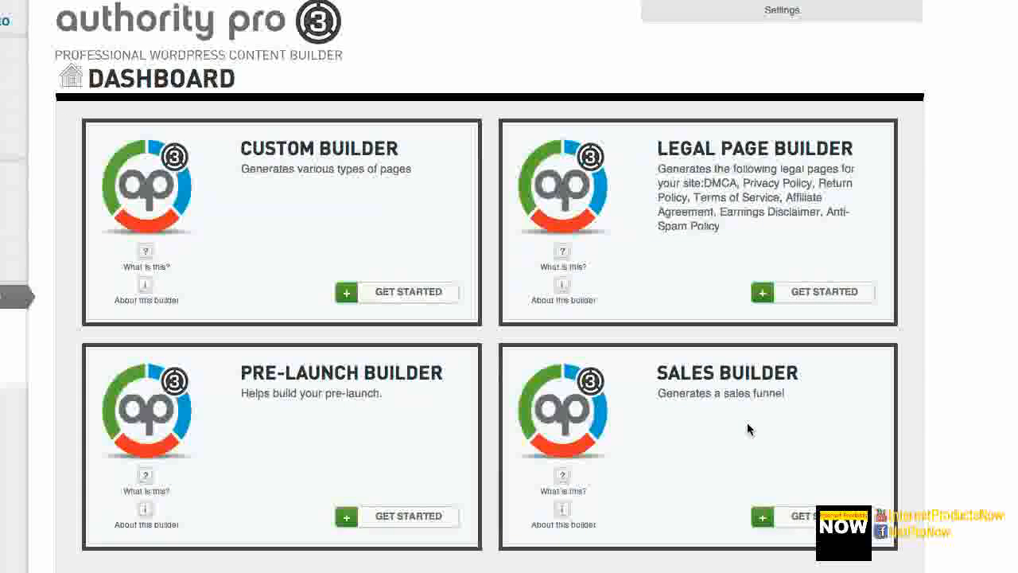
pyautogui.click(808, 525)
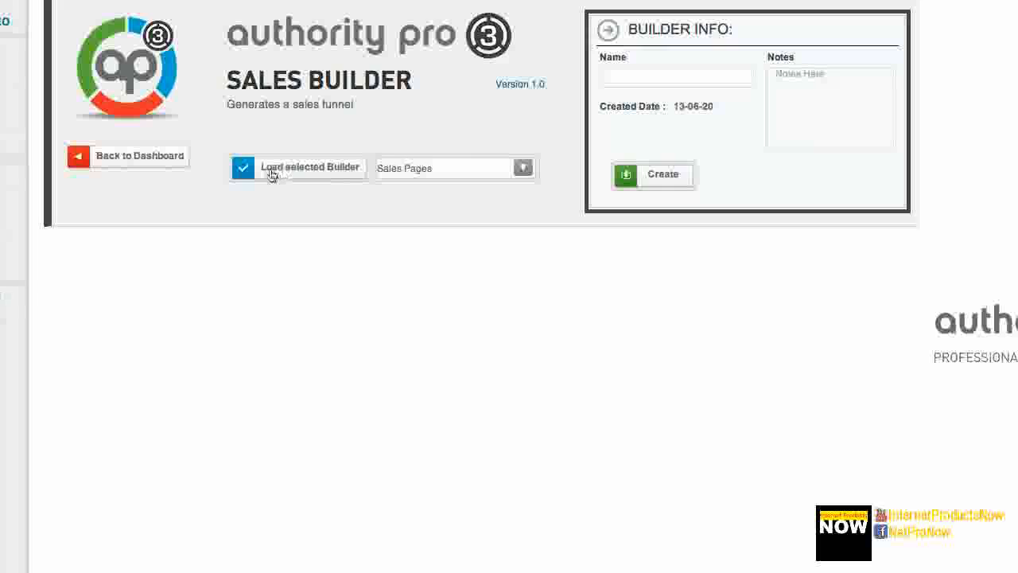
# Name the sales builder "My AP3 Sales Builder" and create it.
pyautogui.click(692, 77)
pyautogui.write('M')
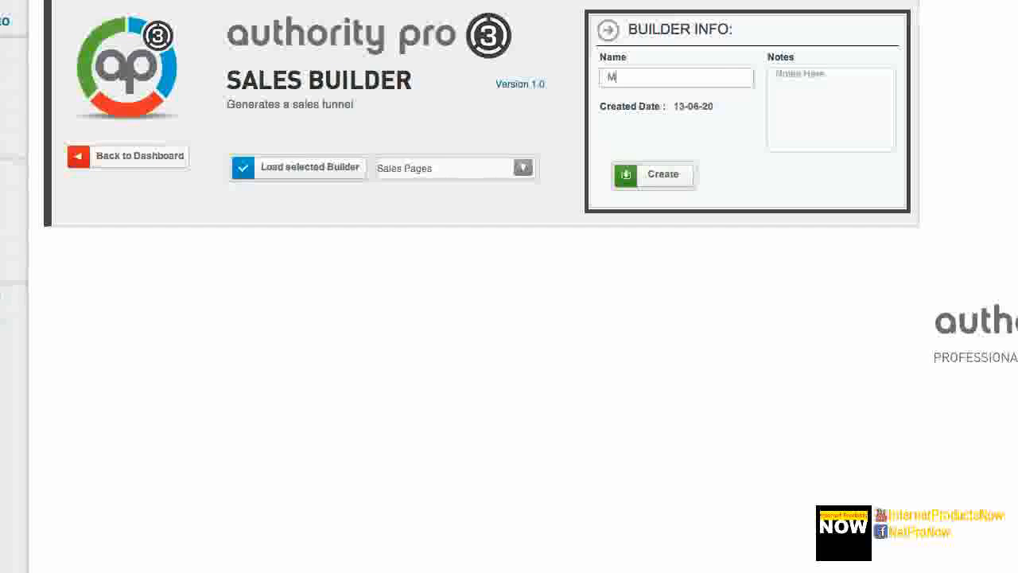
pyautogui.write('y AP3')
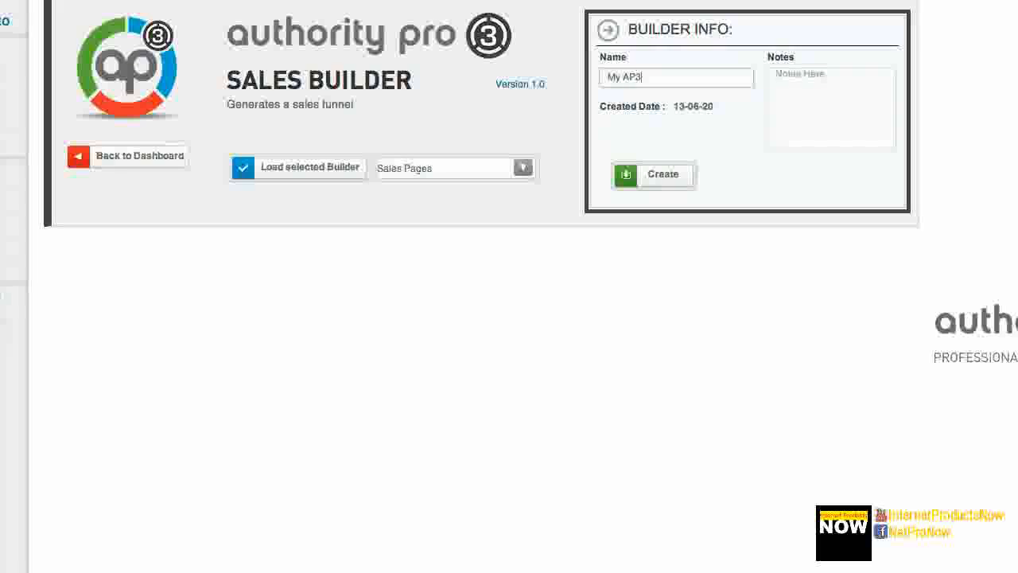
pyautogui.write(' Sales Builder')
pyautogui.click(654, 177)
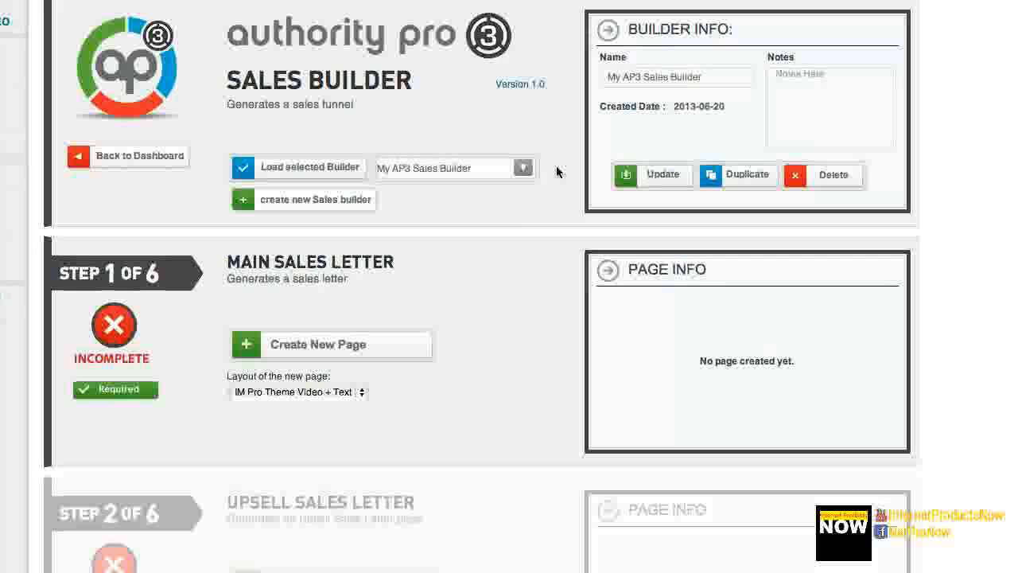
# Look through the six steps of the sales builder, from Main Sales Letter to Sales Funnel, and return toward the first step.
pyautogui.scroll(-3, 556, 172)
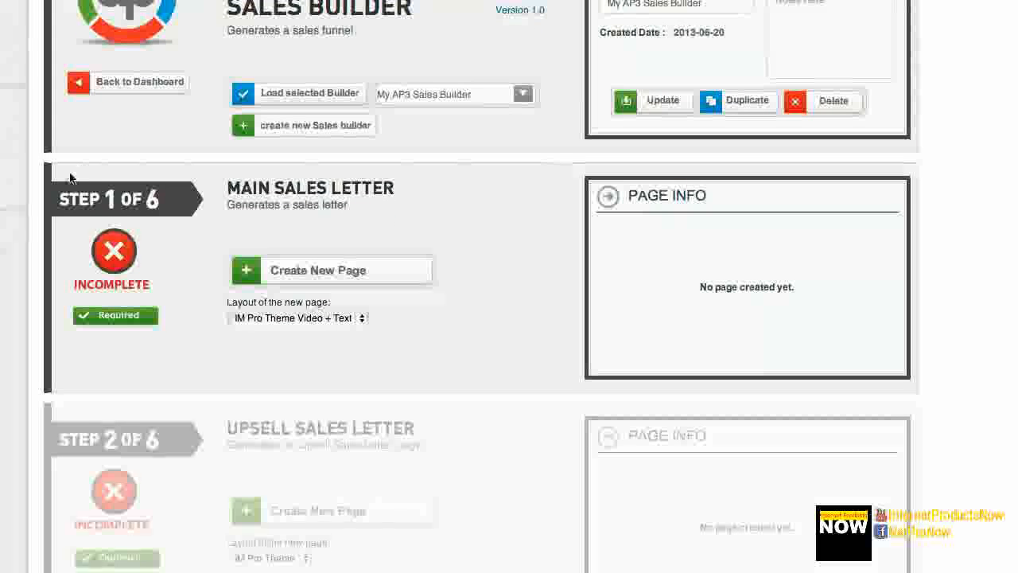
pyautogui.scroll(-2, 91, 191)
pyautogui.scroll(-10, 102, 151)
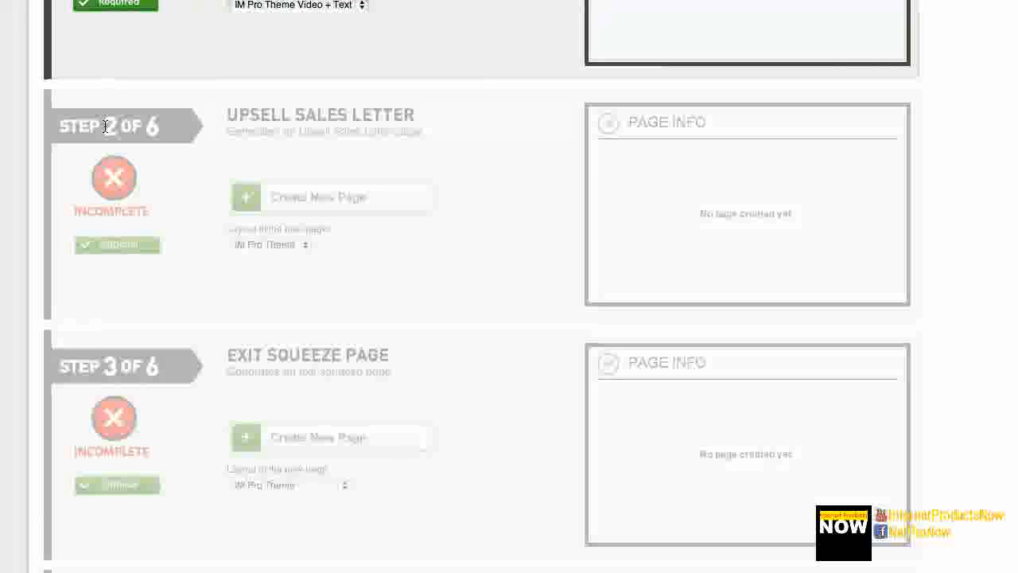
pyautogui.scroll(-4, 105, 127)
pyautogui.scroll(-9, 137, 269)
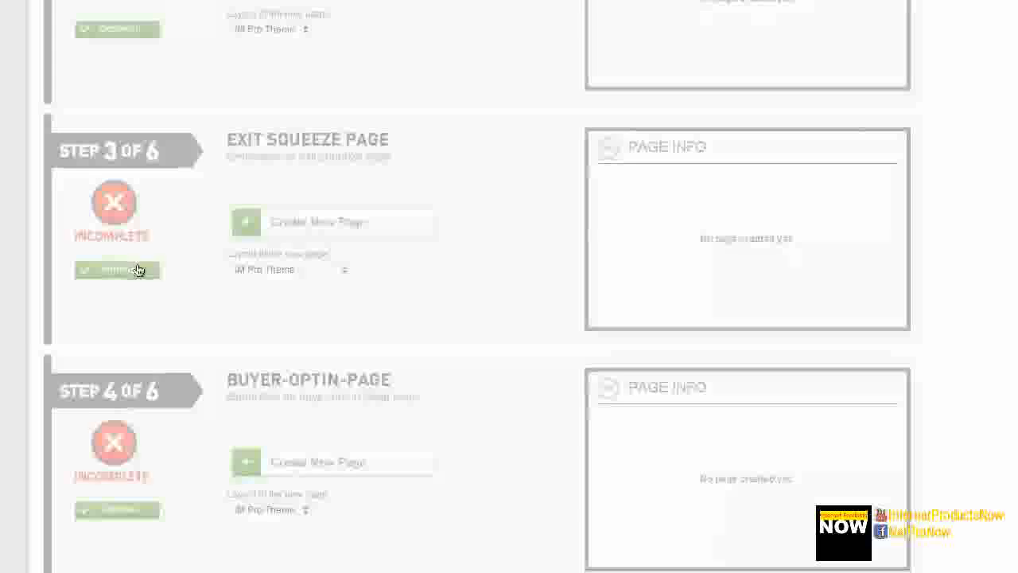
pyautogui.scroll(-16, 151, 256)
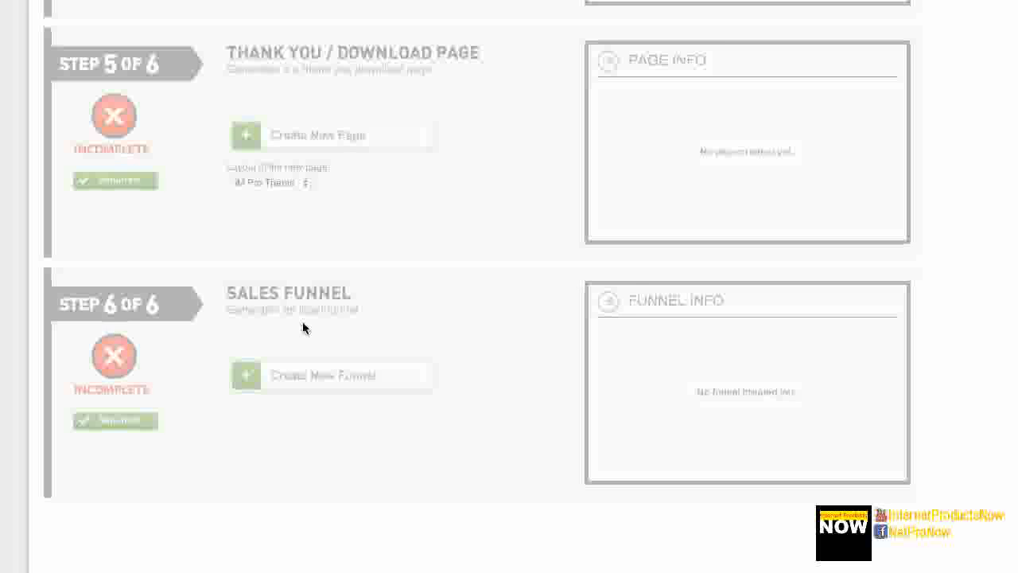
pyautogui.scroll(5, 301, 322)
pyautogui.scroll(10, 302, 326)
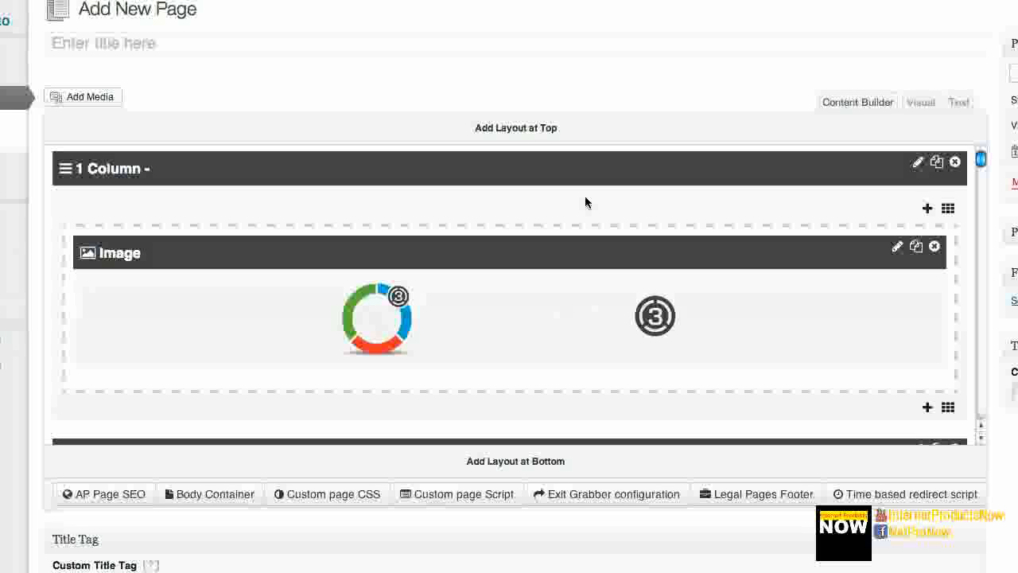
# Review the sales letter template's layout in the content builder, from the header image through the video, cart button, headlines and letter text.
pyautogui.scroll(-5, 585, 195)
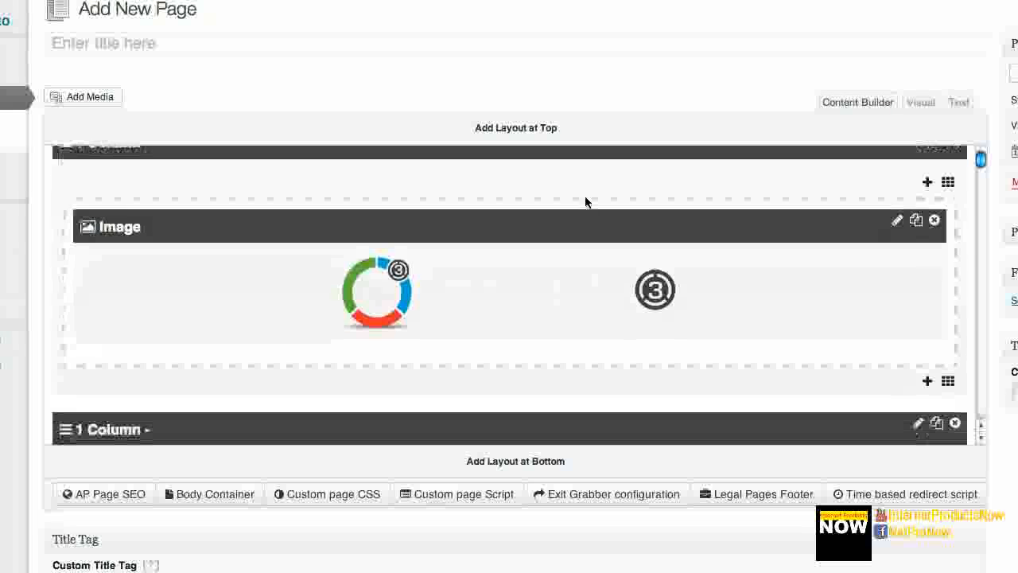
pyautogui.scroll(-10, 584, 202)
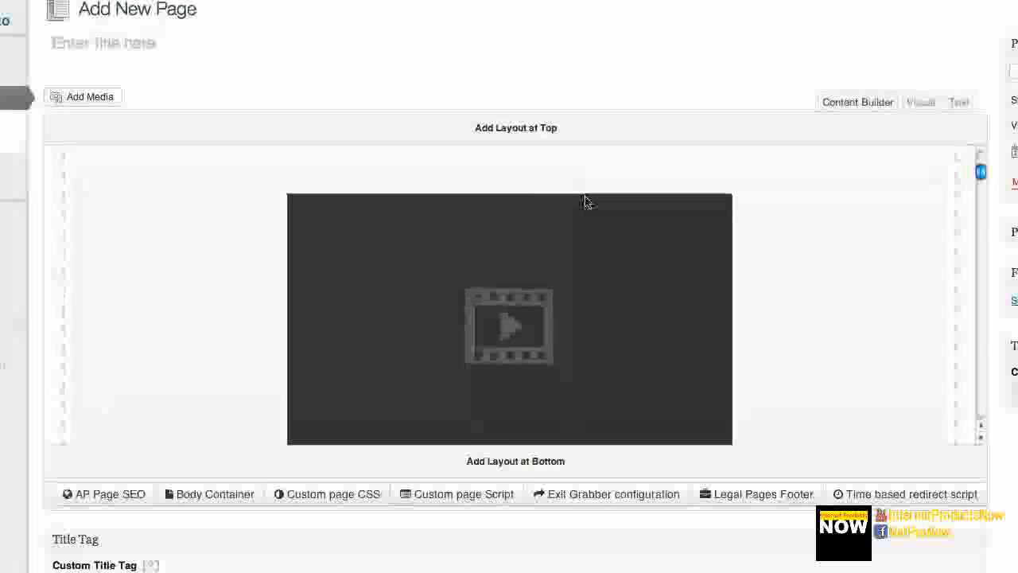
pyautogui.scroll(-10, 585, 198)
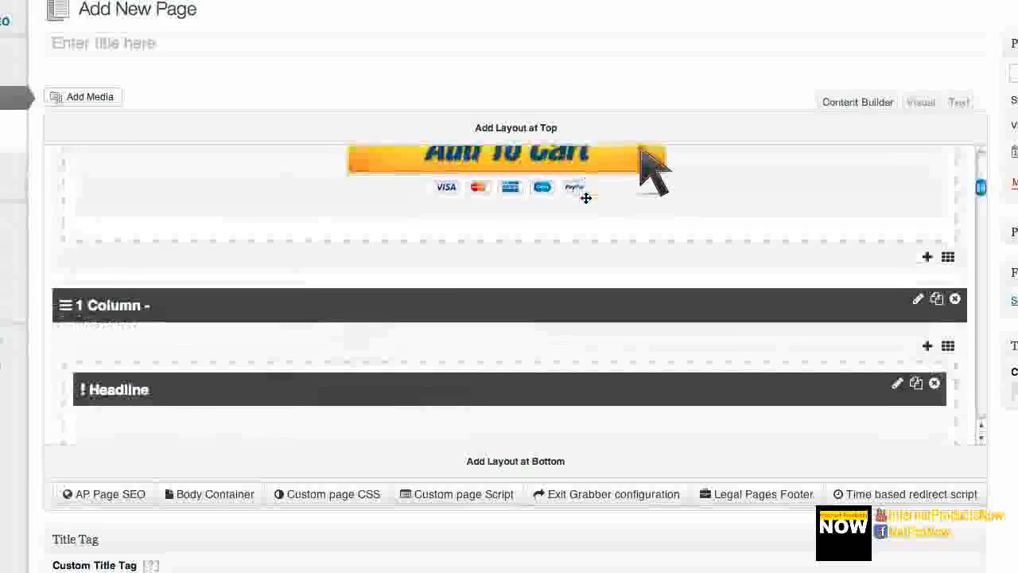
pyautogui.scroll(-4, 584, 199)
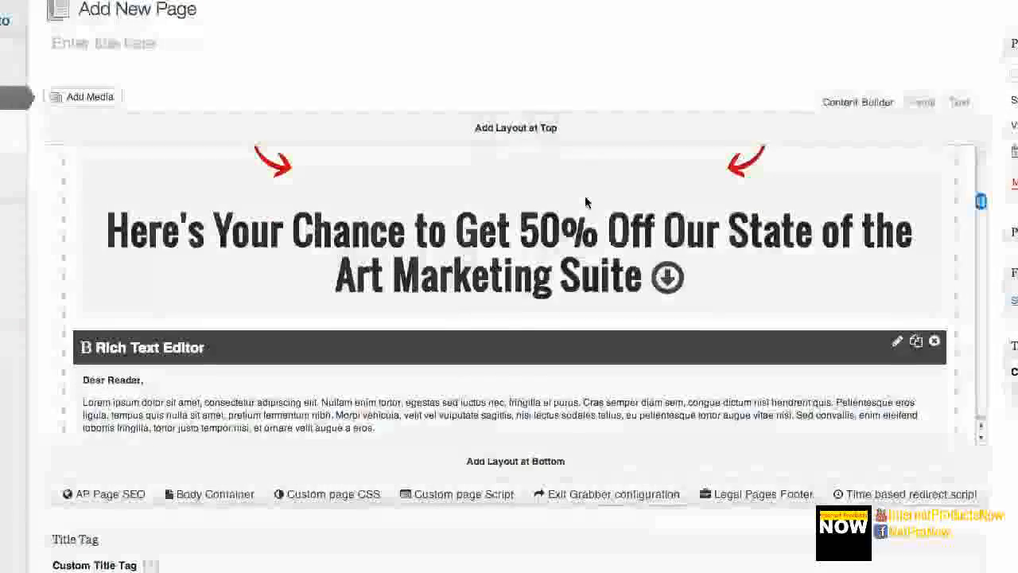
pyautogui.scroll(8, 584, 201)
pyautogui.scroll(-5, 585, 202)
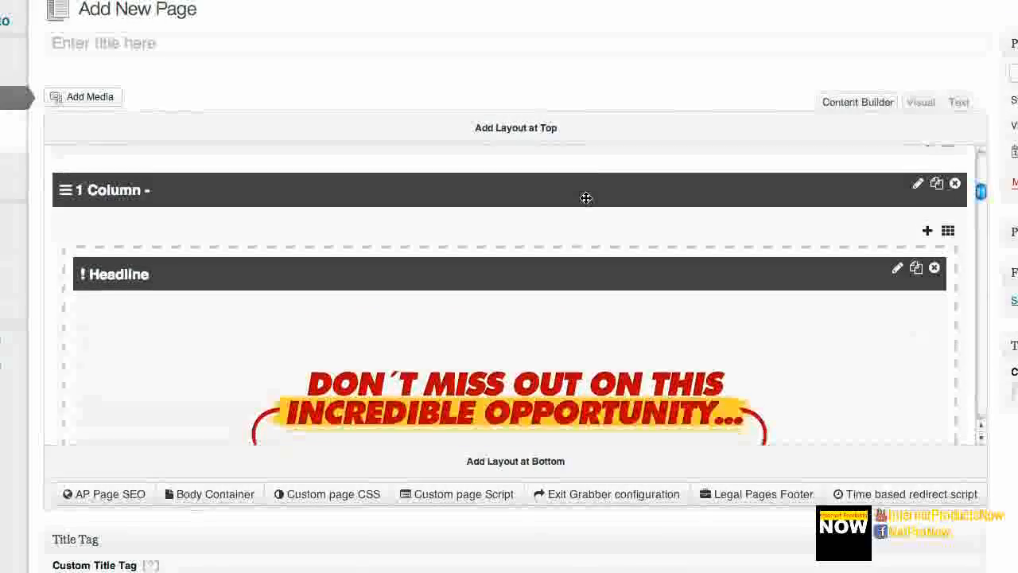
pyautogui.scroll(-5, 584, 202)
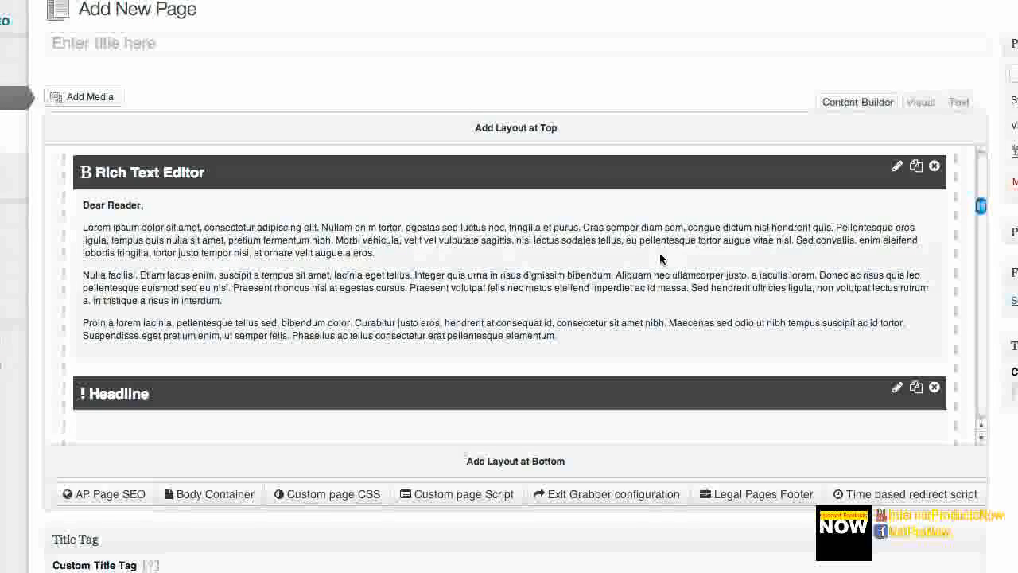
pyautogui.scroll(-2, 660, 258)
pyautogui.scroll(-2, 660, 258)
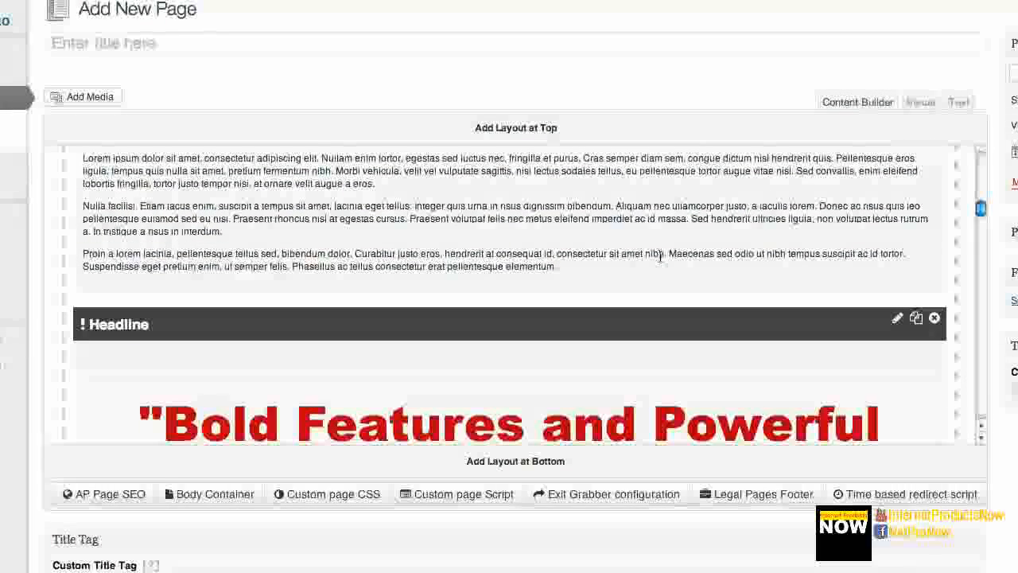
pyautogui.scroll(-1, 660, 256)
pyautogui.scroll(-1, 660, 256)
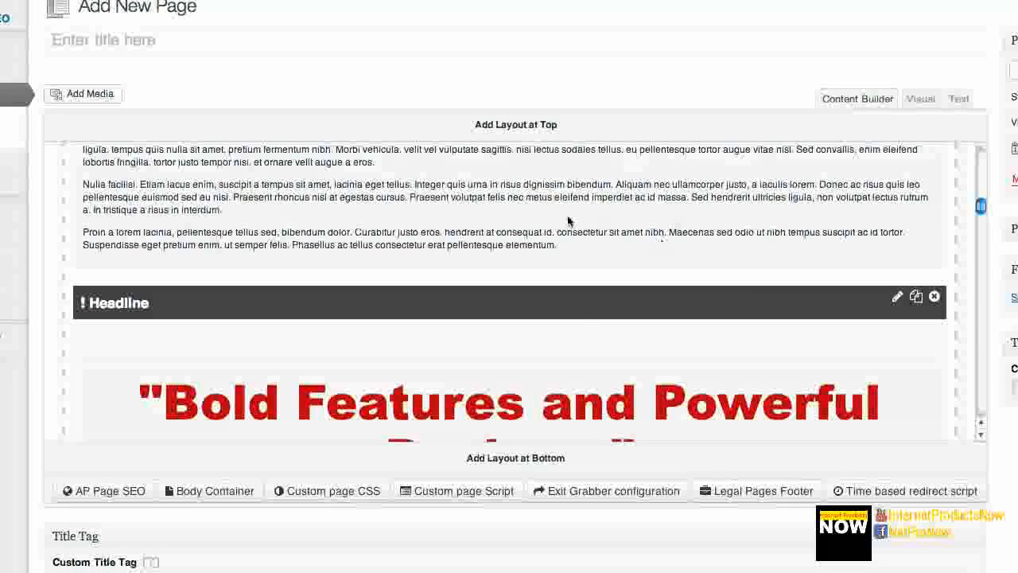
pyautogui.scroll(-2, 580, 326)
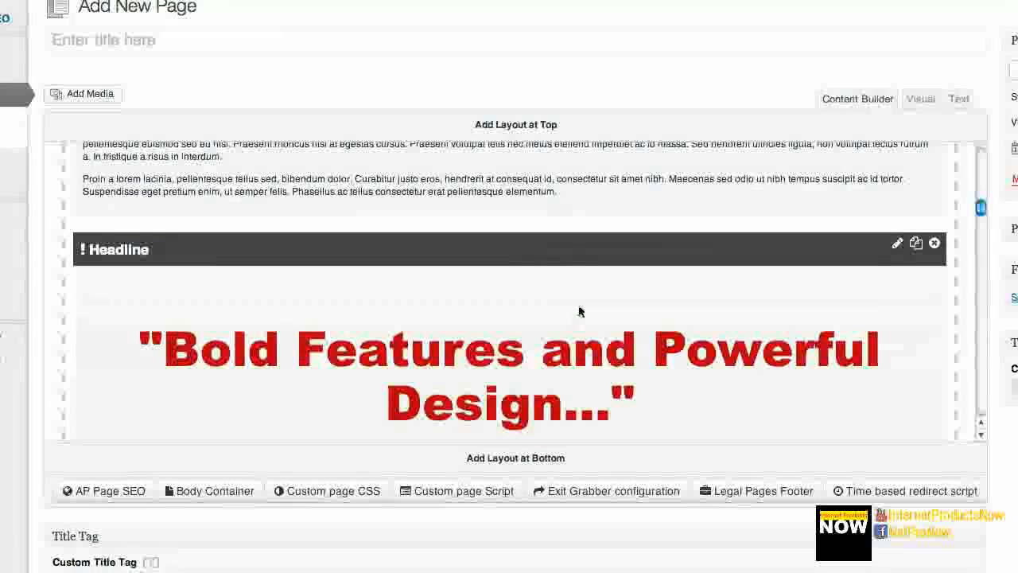
# Title the new page "My Awesome Sales Page" and publish it.
pyautogui.click(172, 43)
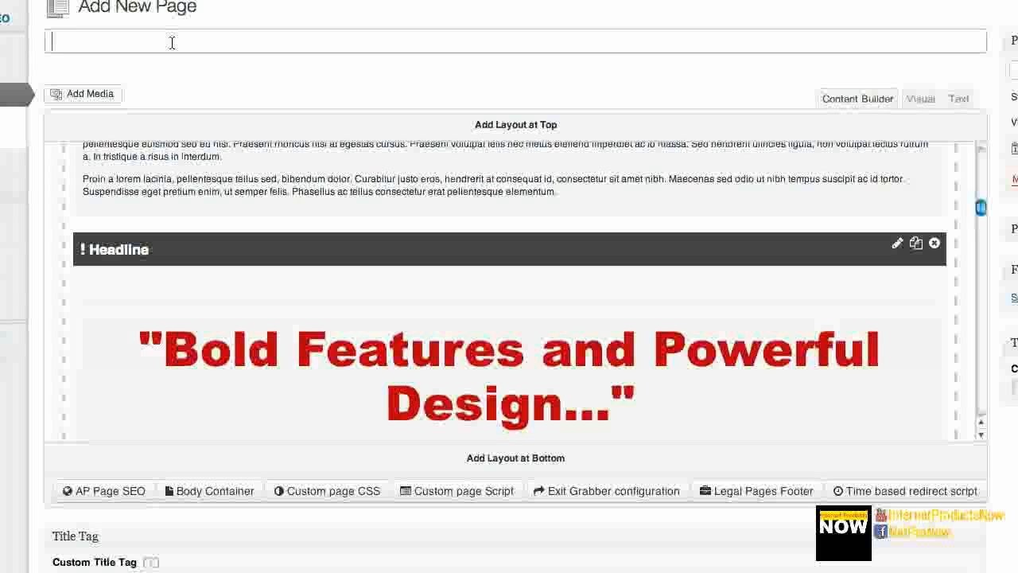
pyautogui.write('My Awes')
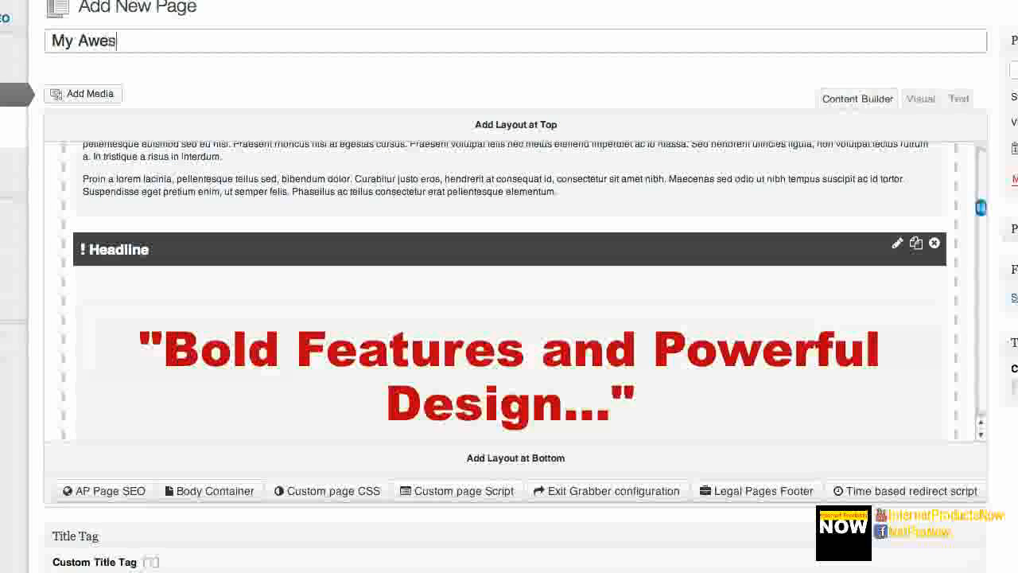
pyautogui.write('ome Sales Page')
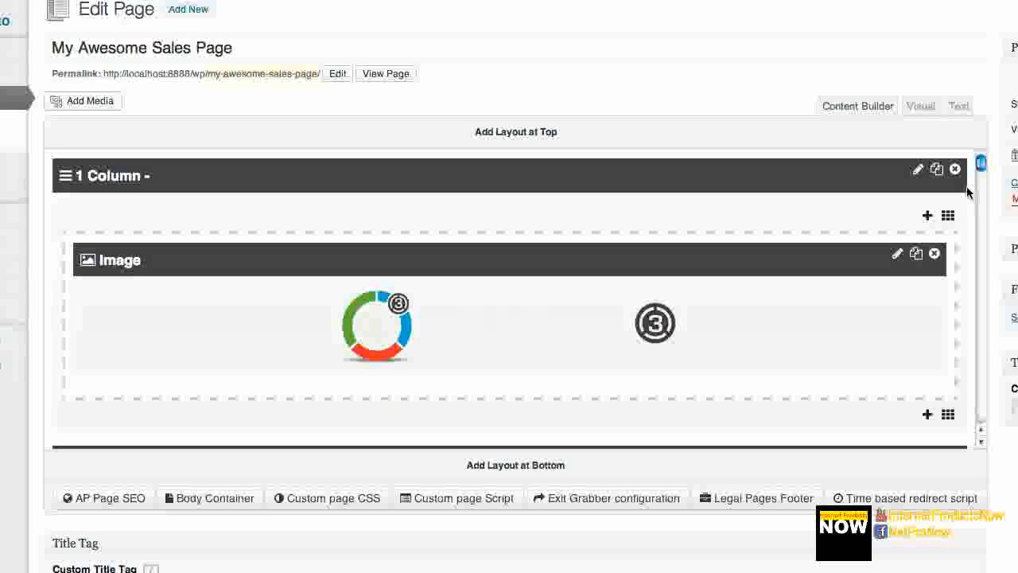
# Open the live My Awesome Sales Page in a separate browser tab and switch to it.
pyautogui.rightClick(395, 77)
pyautogui.click(471, 82)
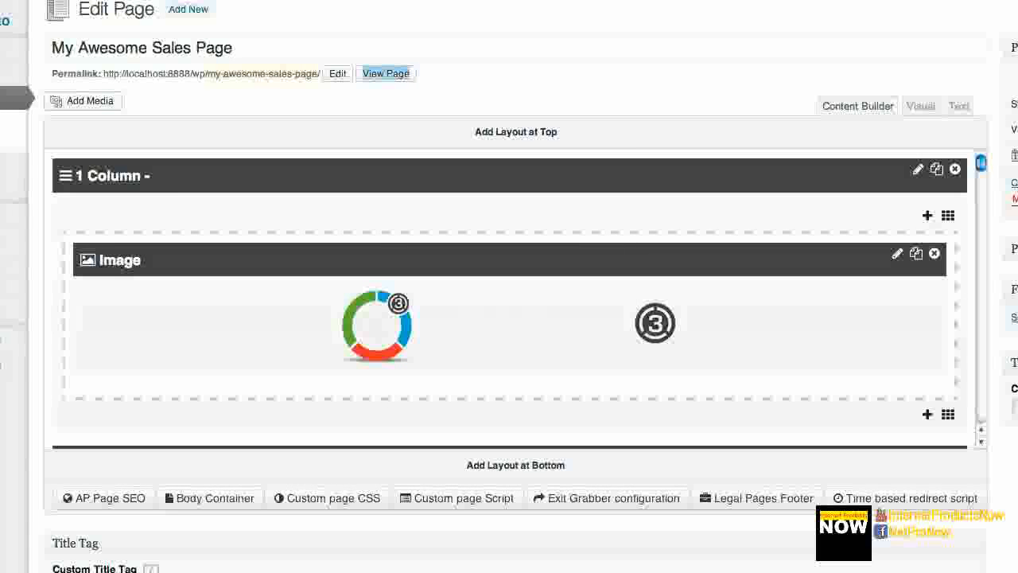
pyautogui.hotkey('ctrl', 'Tab')
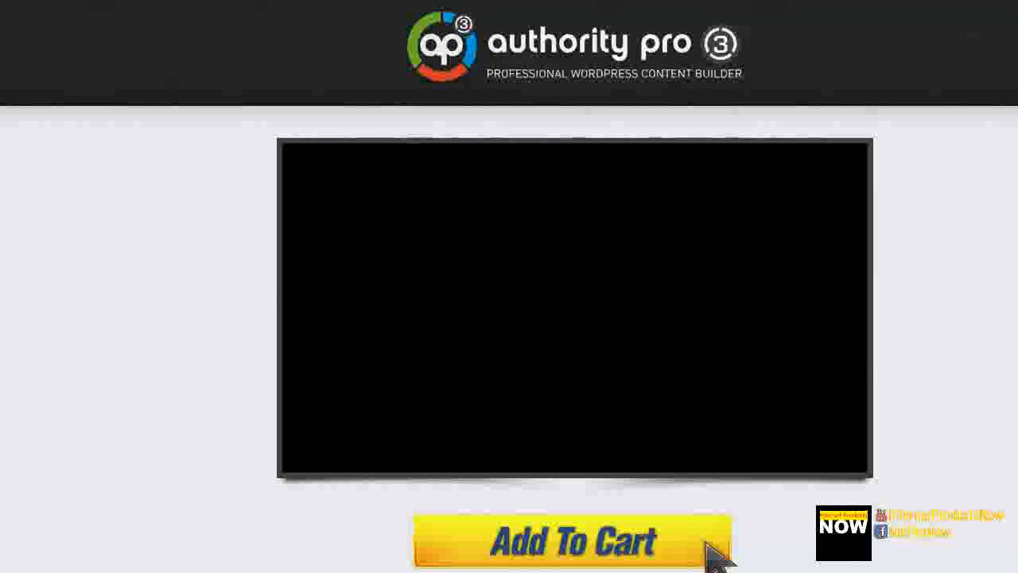